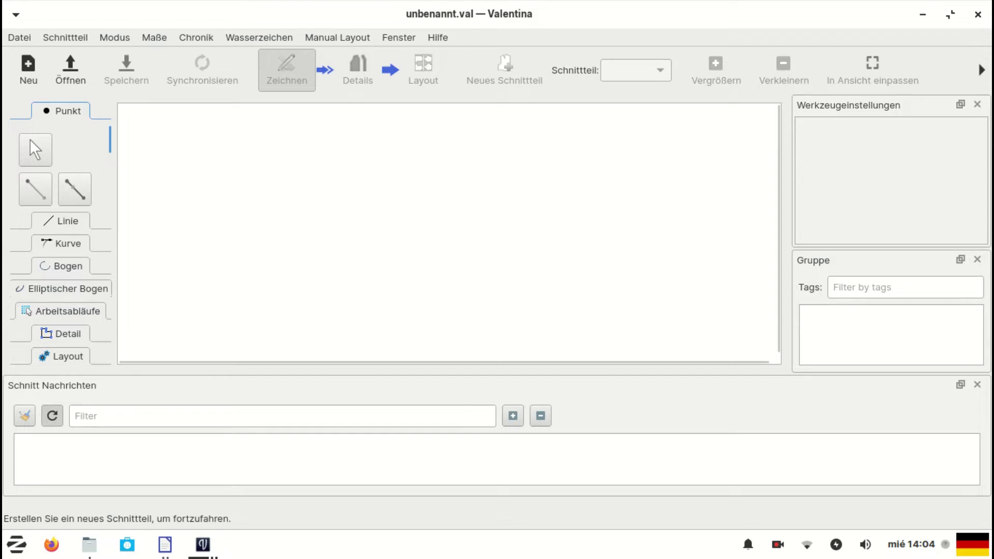
left_click(154, 42)
left_click(157, 54)
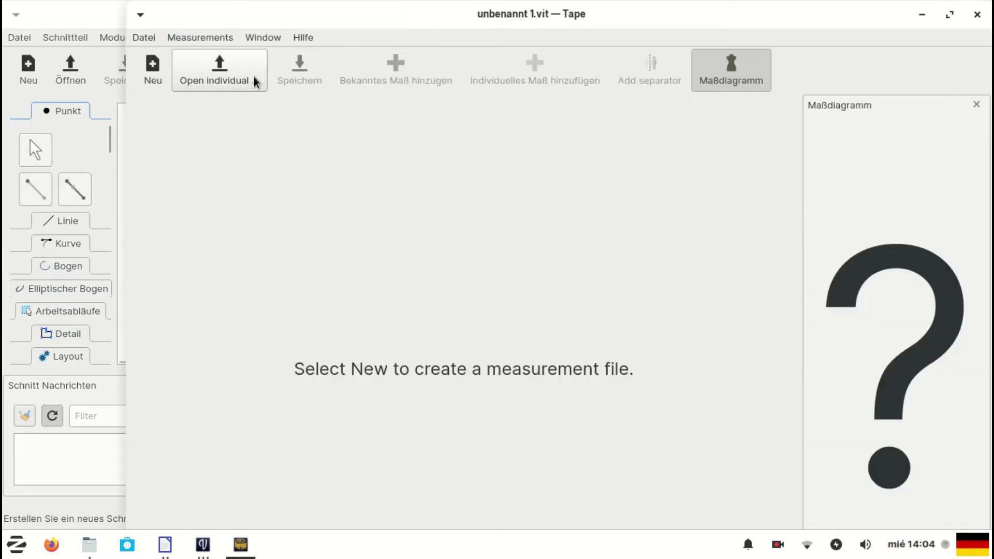
left_click(221, 75)
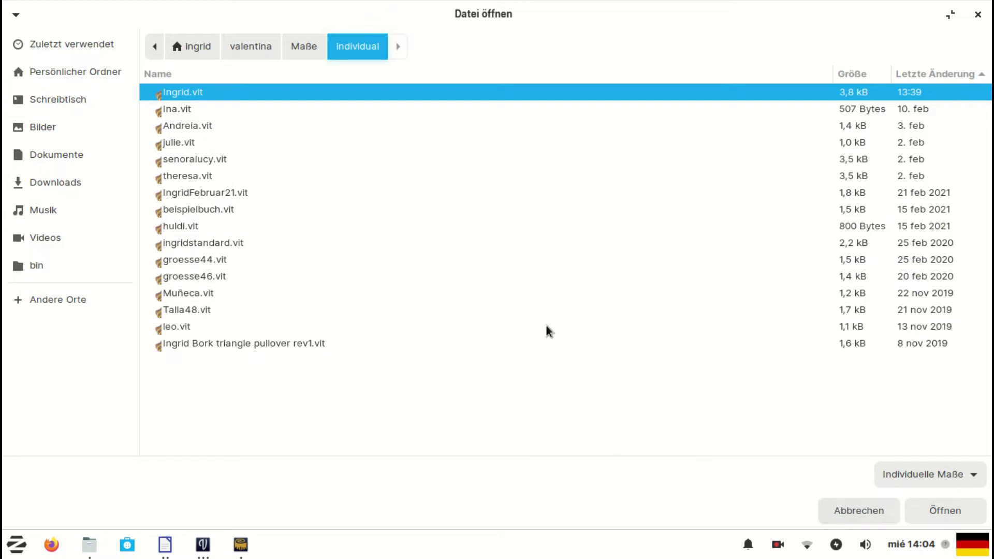
left_click(873, 514)
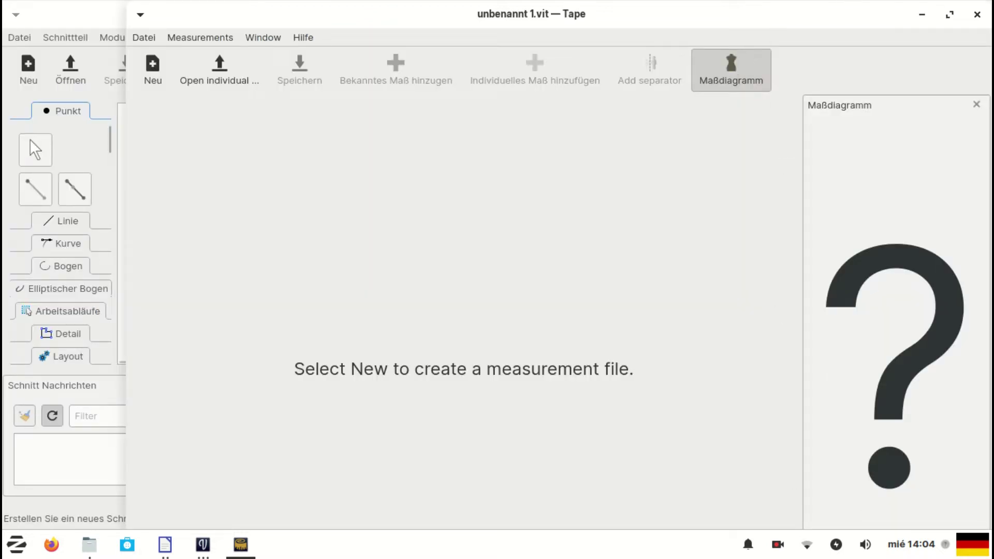
left_click(218, 70)
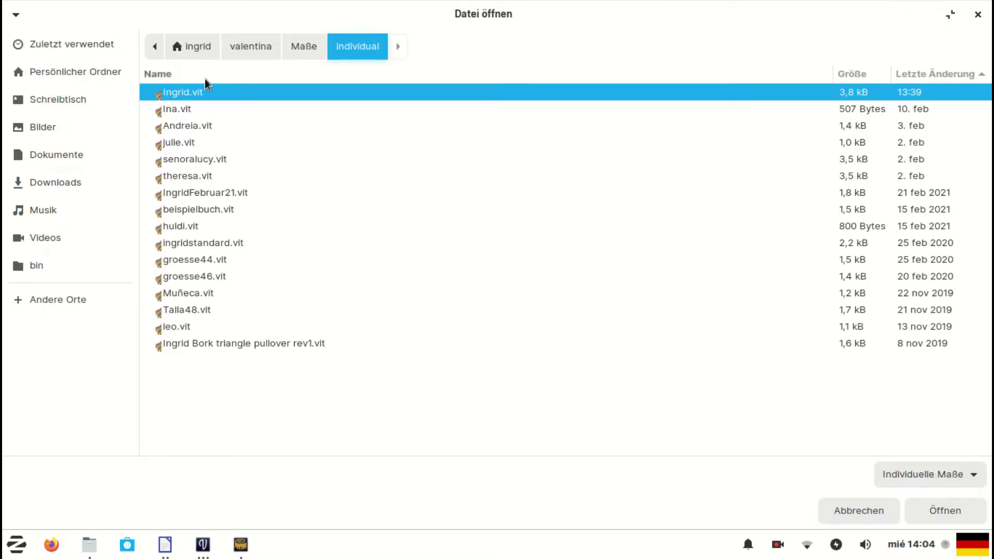
left_click(955, 513)
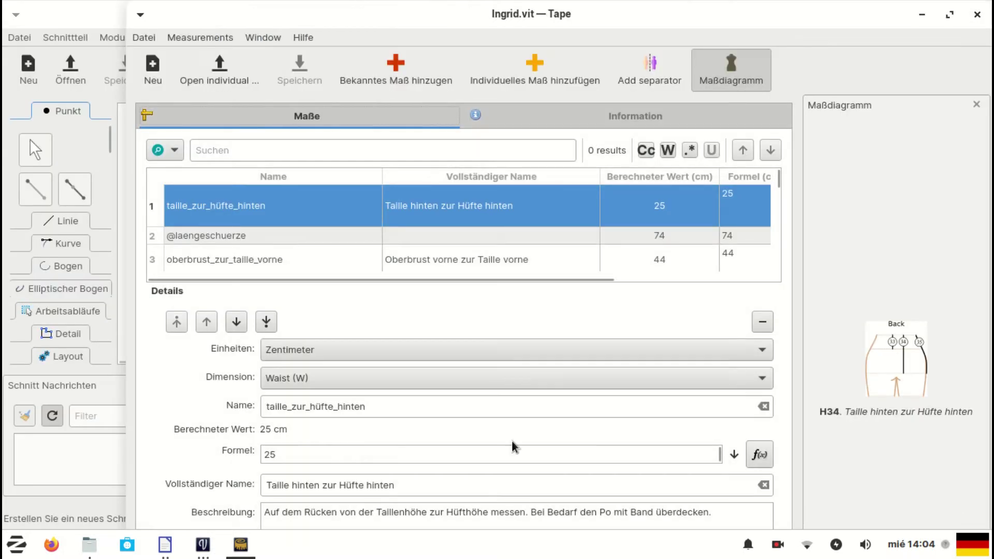
left_click(234, 239)
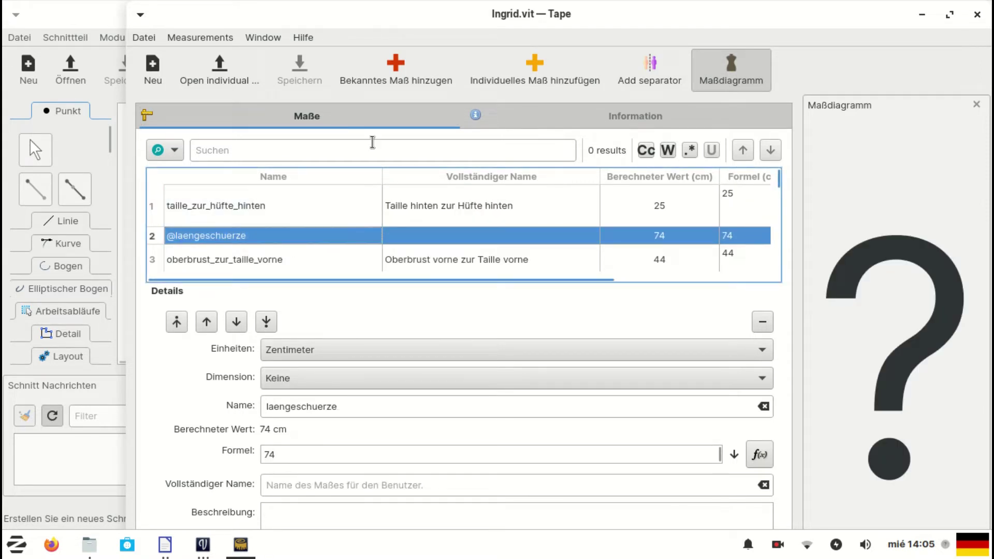
Look up A01. höhe in the database of known measurements and close the measurement file without saving.
left_click(404, 71)
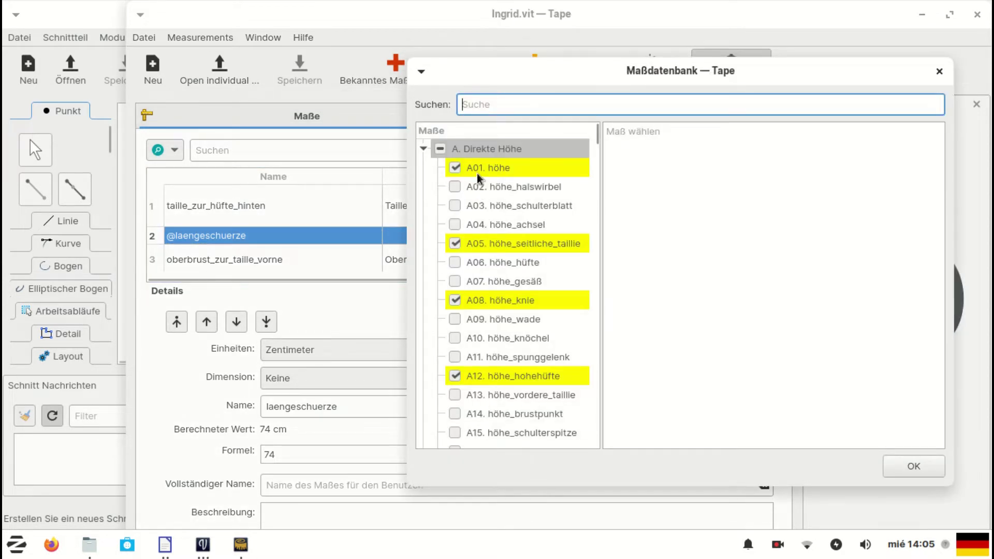
left_click(478, 174)
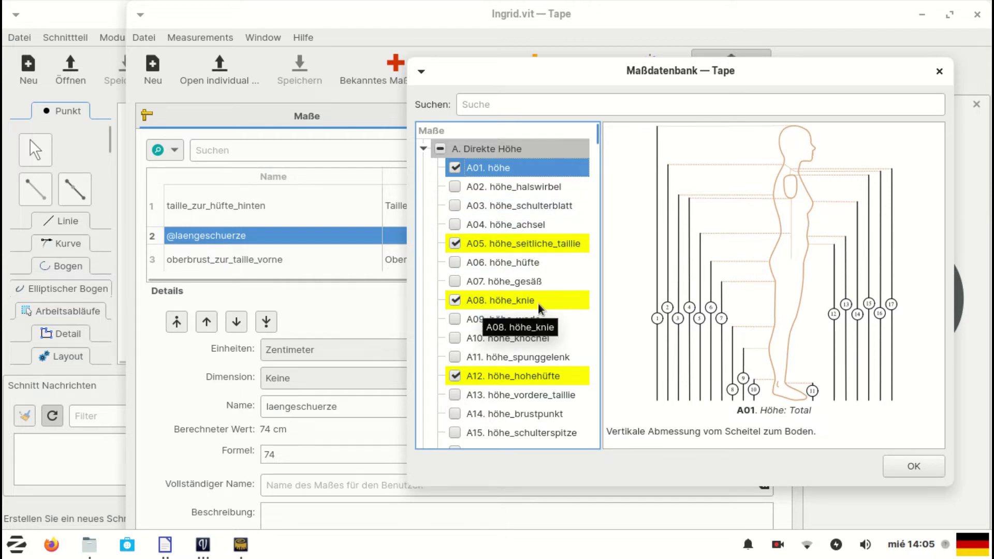
left_click(921, 469)
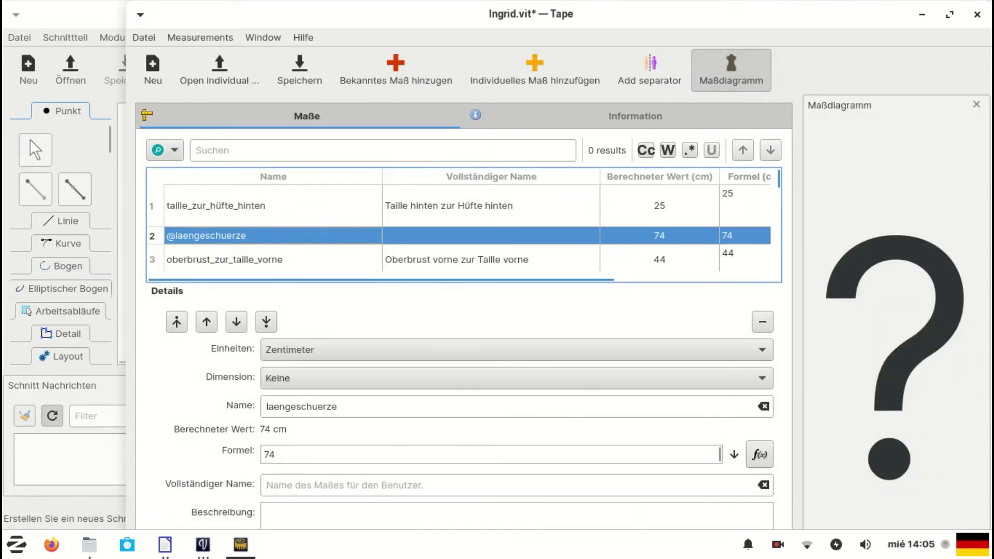
left_click(983, 24)
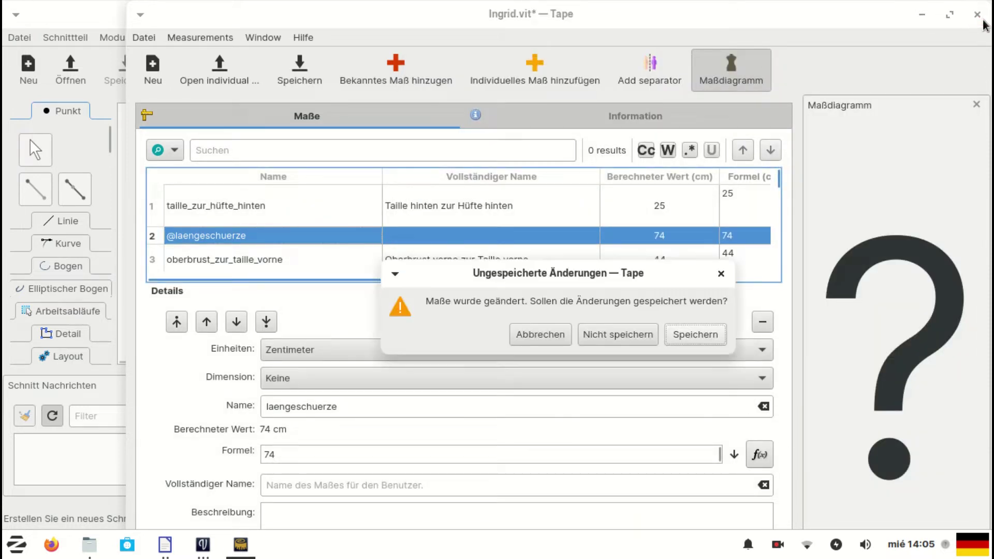
left_click(598, 338)
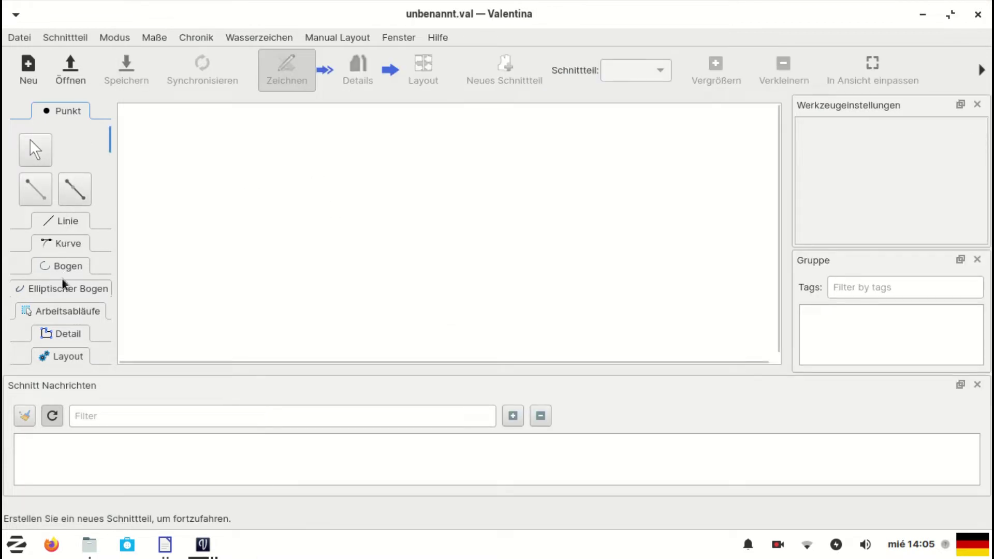
left_click(59, 311)
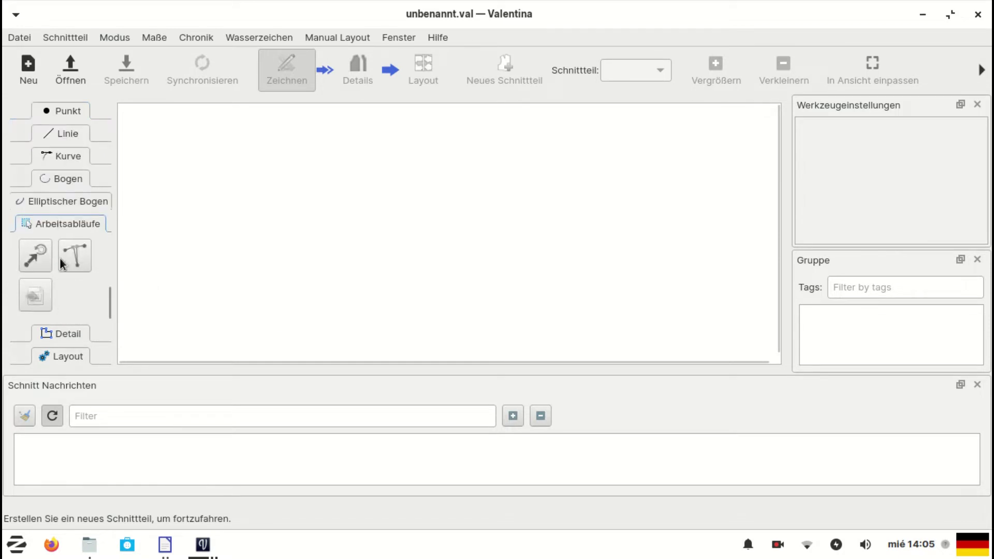
left_click(49, 329)
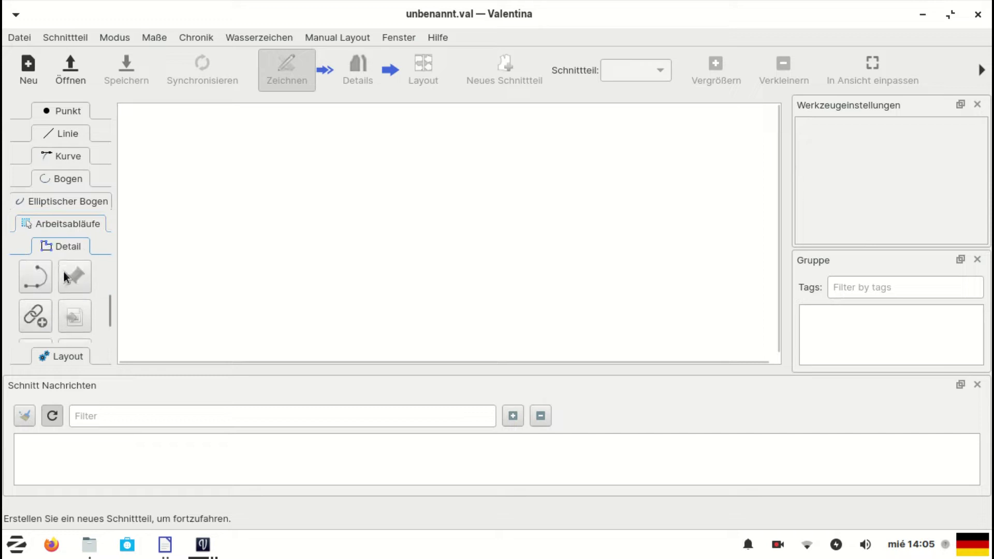
left_click(51, 354)
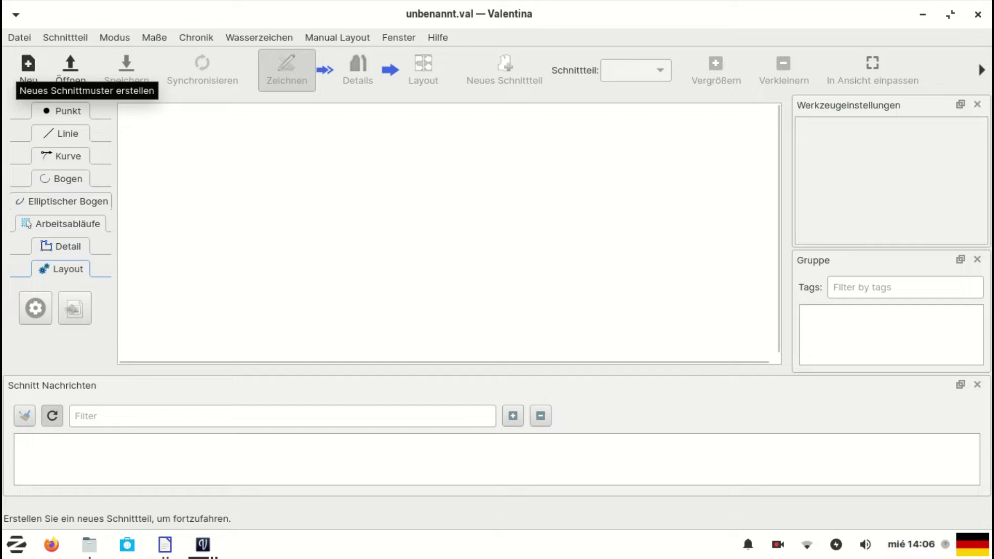
Create a new pattern with a pattern piece named Schuerze, using centimetres as the unit.
left_click(29, 68)
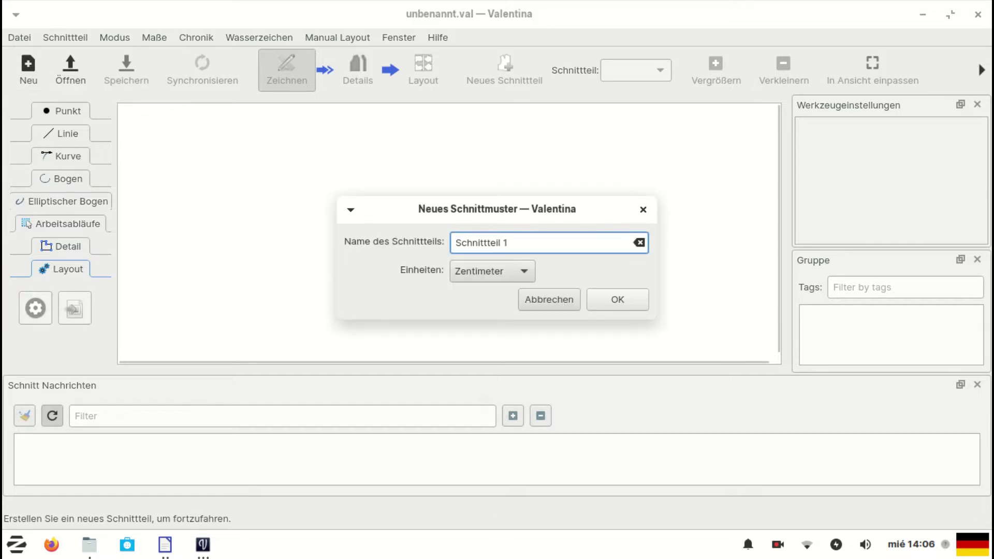
key("BackSpace")
key("BackSpace")
key("BackSpace")
key("BackSpace")
key("BackSpace")
key("BackSpace")
key("BackSpace")
key("BackSpace")
key("BackSpace")
key("BackSpace")
key("BackSpace")
key("BackSpace")
key("BackSpace")
type("Schuerze")
left_click(501, 270)
left_click(501, 270)
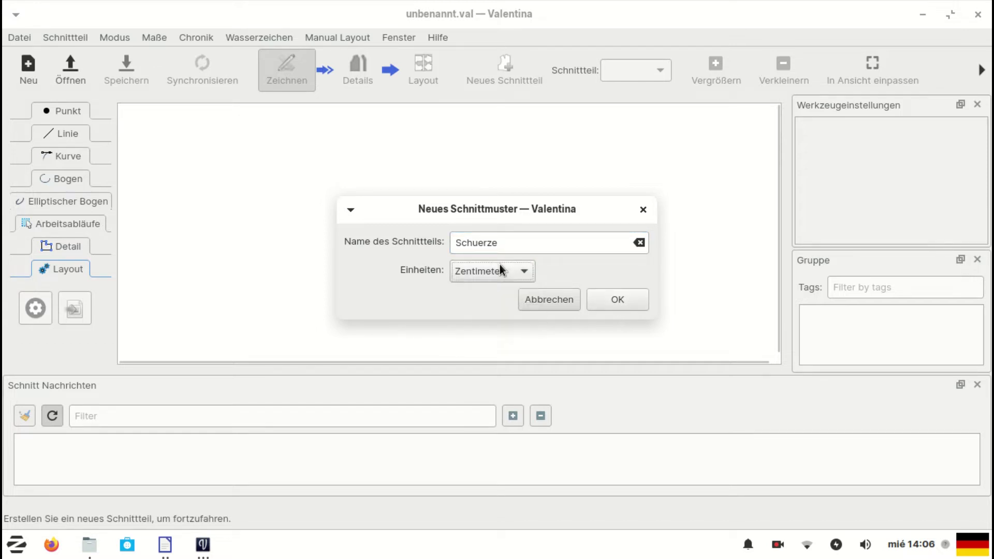
left_click(616, 302)
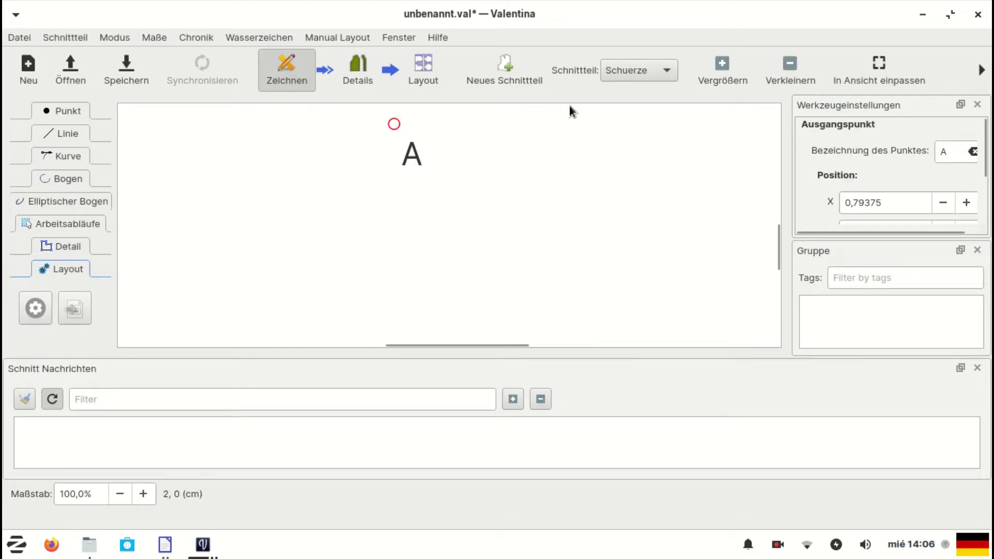
Move the starting point A closer to the origin, to an X position of about 0.36 cm.
scroll(498, 183, "up", 3)
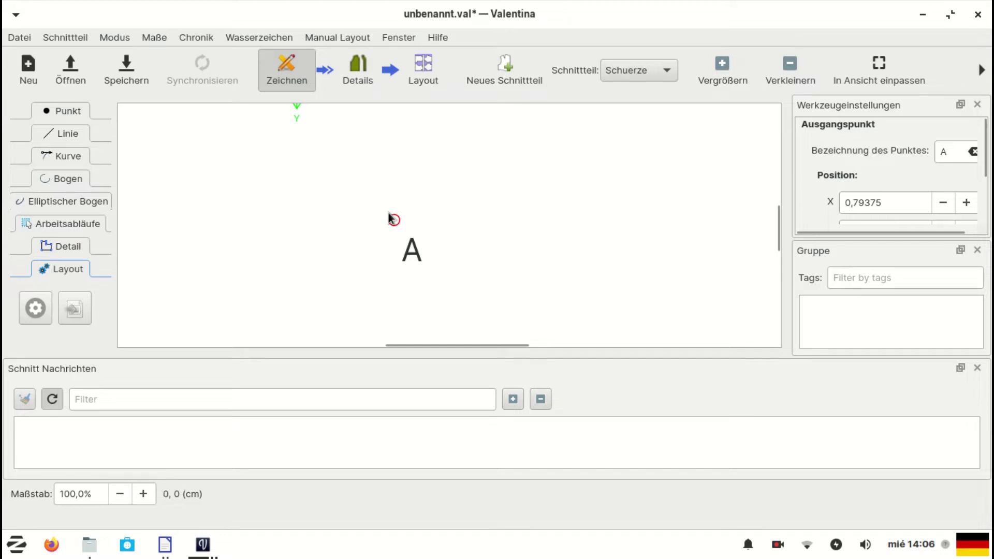
left_click_drag(395, 221, 340, 237)
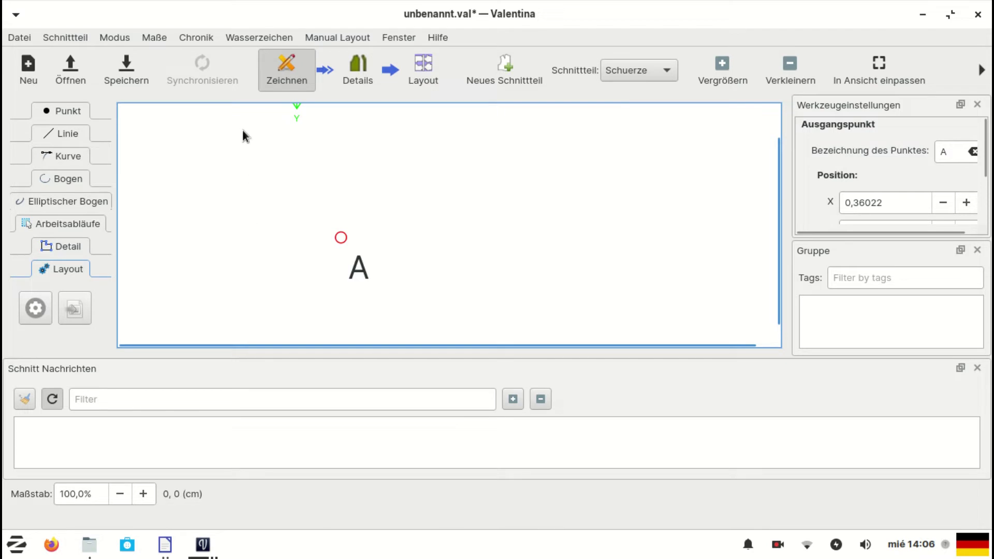
left_click(67, 116)
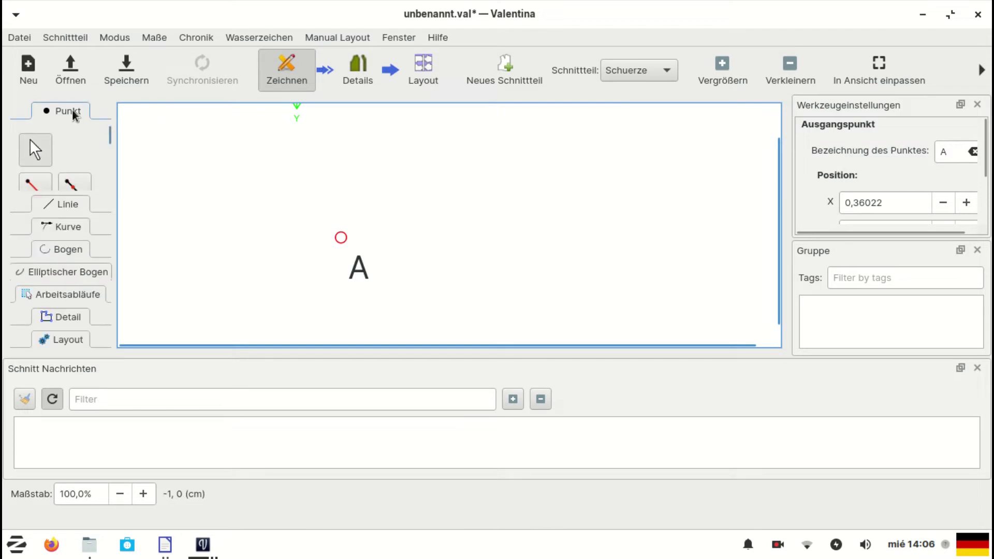
scroll(68, 162, "down", 1)
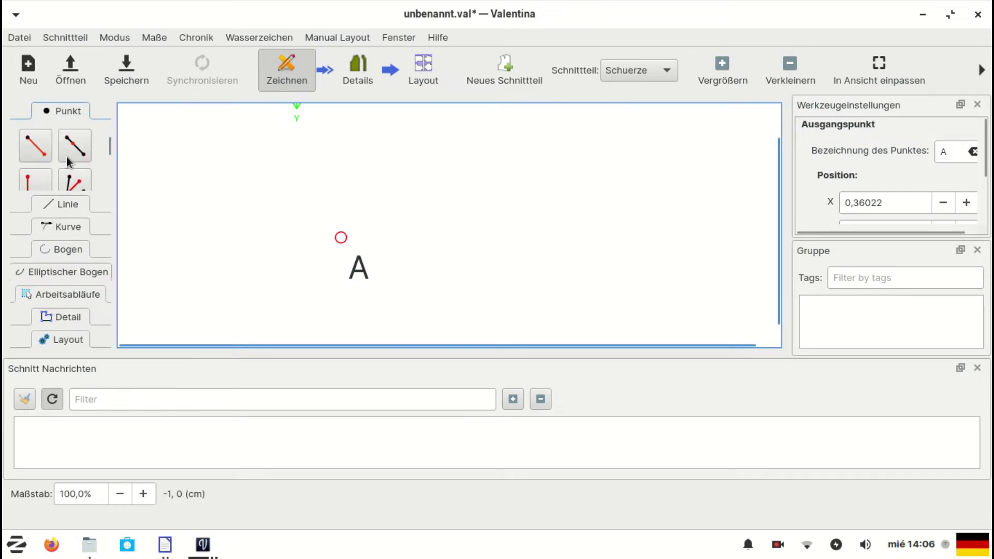
left_click(35, 146)
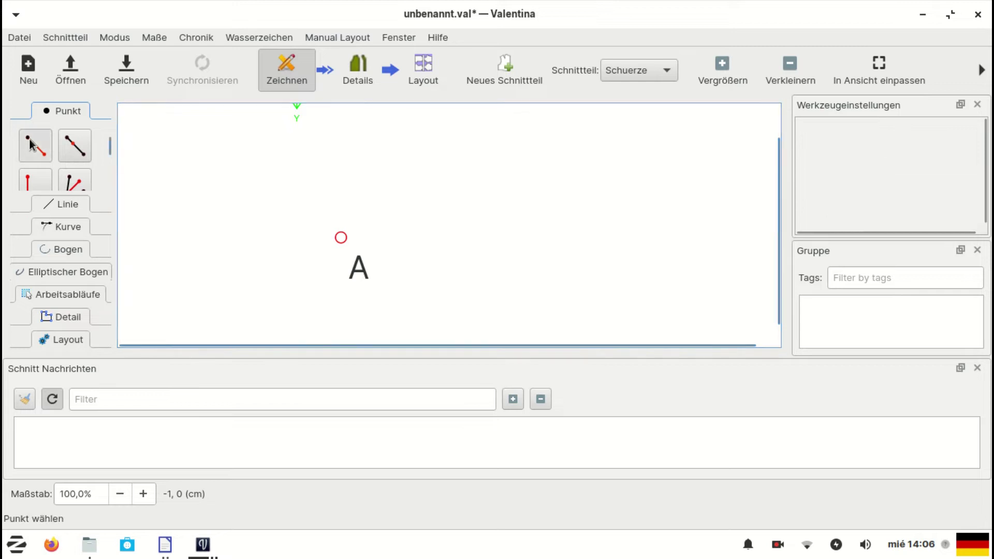
left_click(341, 238)
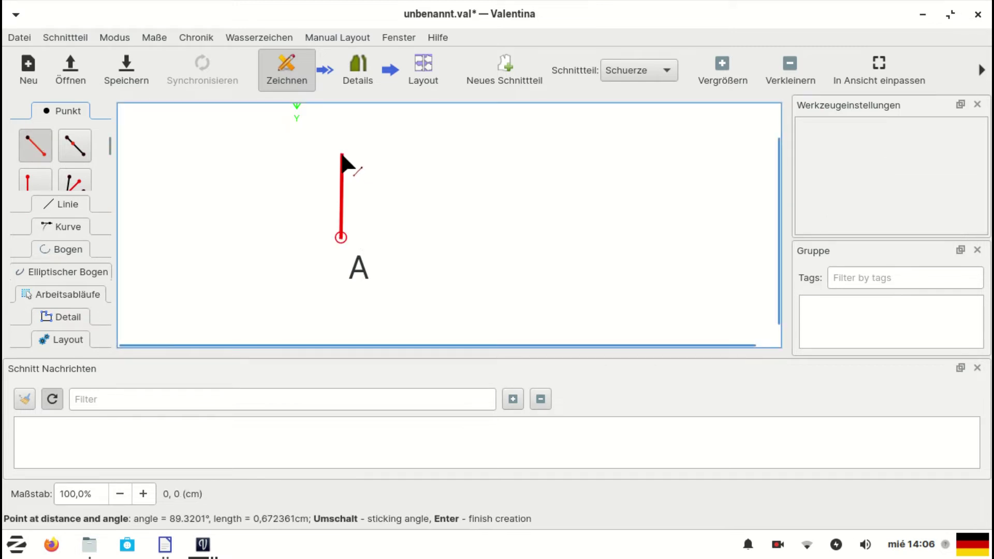
left_click(342, 155)
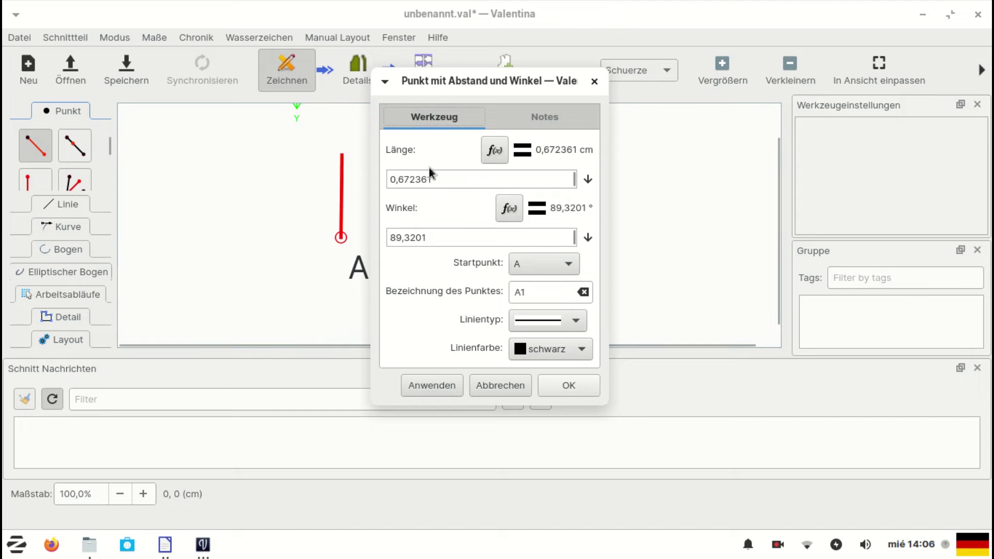
left_click(494, 151)
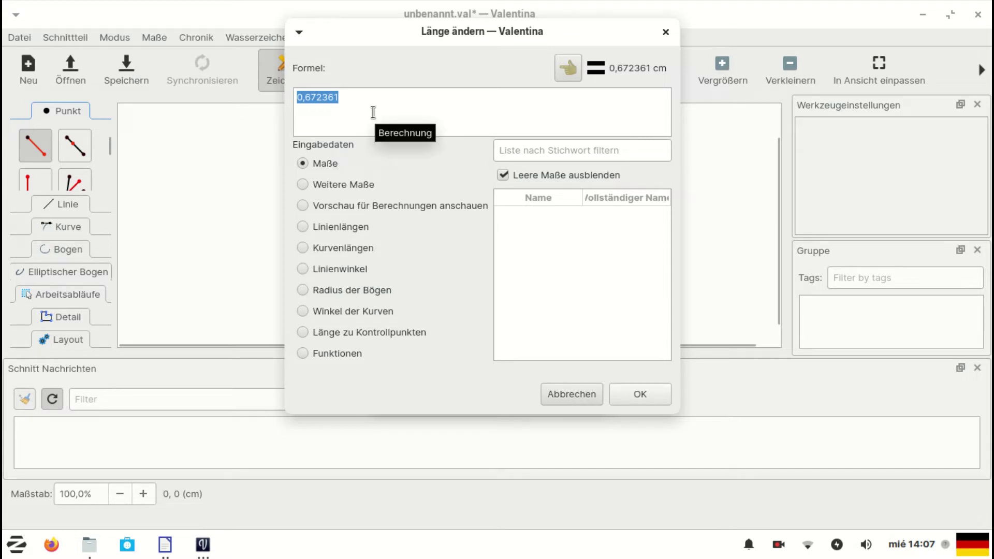
left_click(574, 399)
left_click(525, 384)
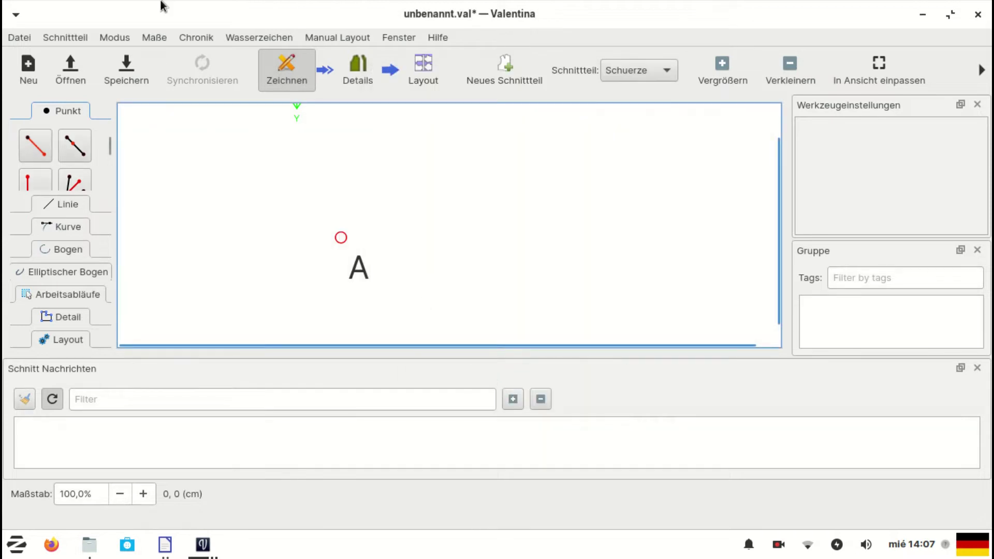
Load the most recently modified individual measurement file into the pattern.
left_click(154, 37)
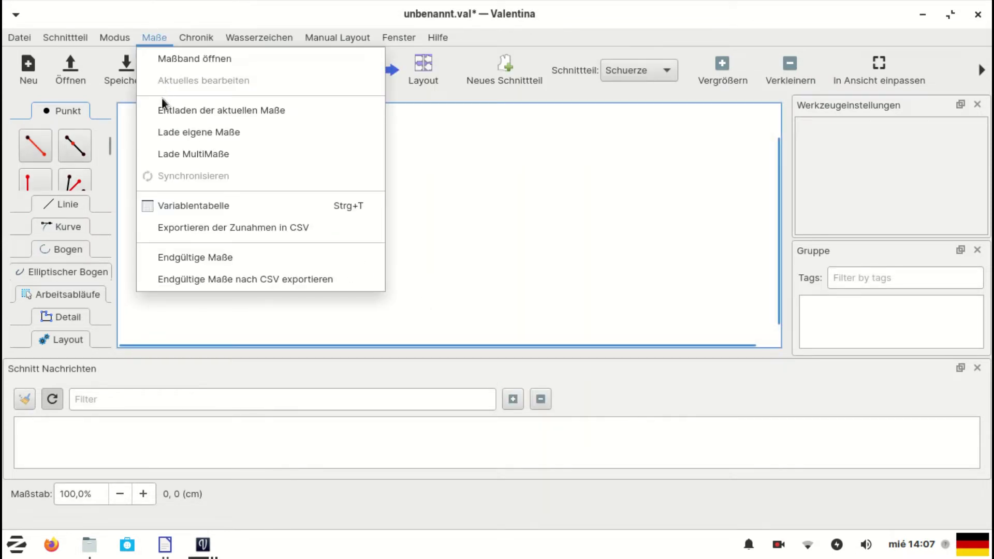
left_click(166, 134)
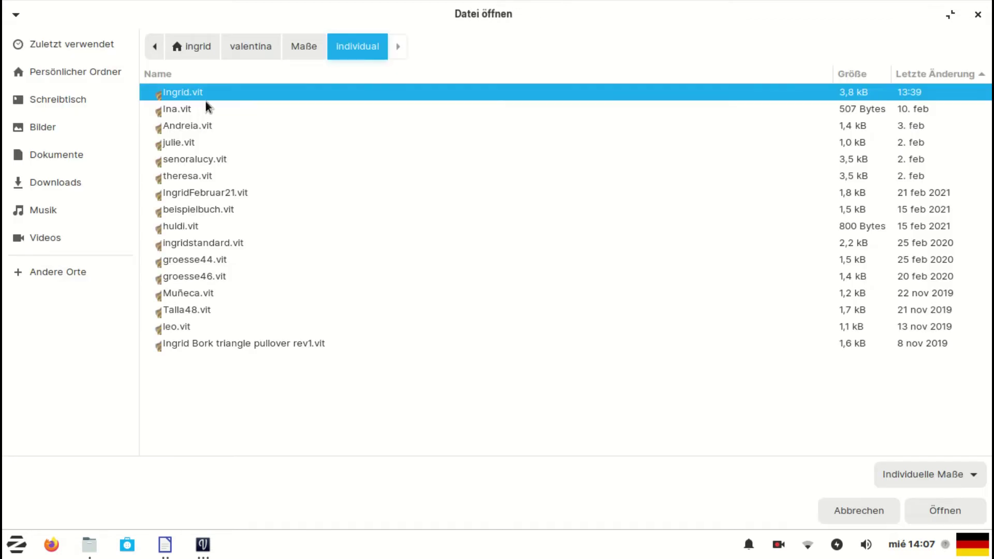
left_click(970, 515)
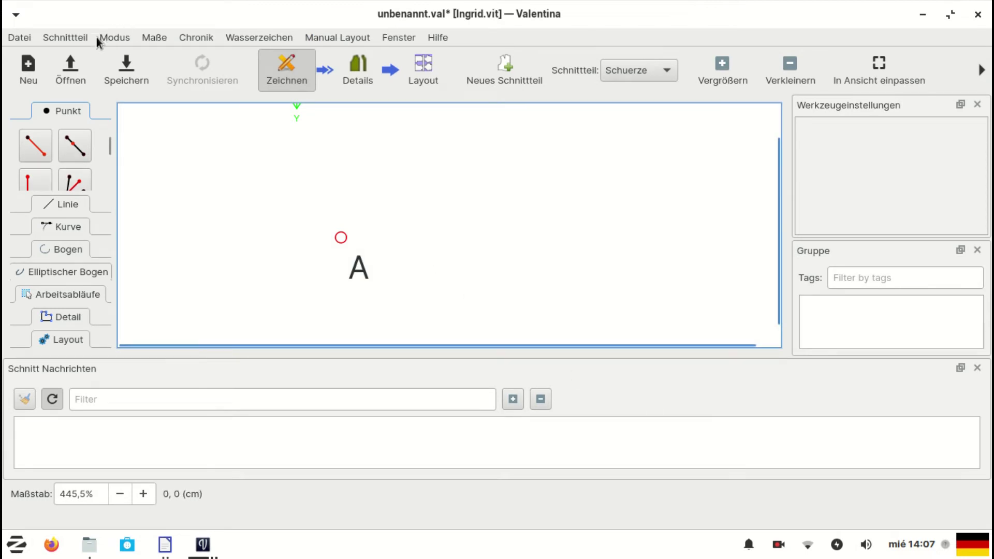
Place a point at distance and angle from point A, about 0.73 cm straight above it.
left_click(36, 145)
left_click(341, 237)
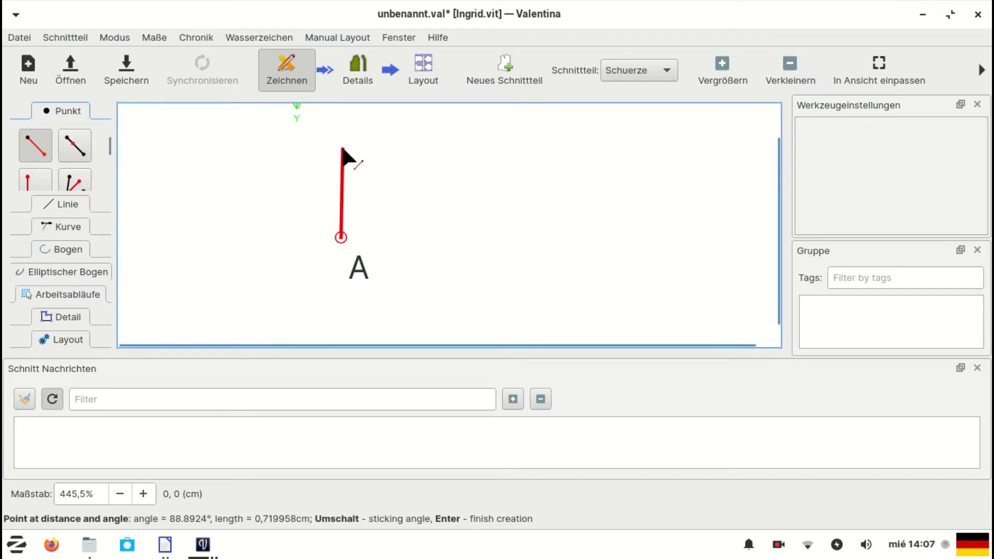
left_click(343, 150)
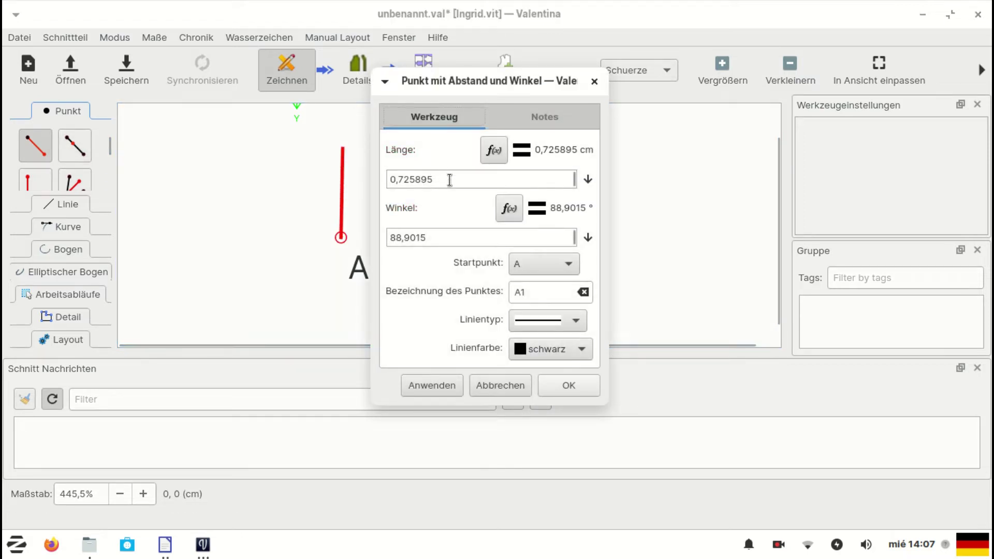
left_click_drag(433, 179, 353, 181)
left_click(487, 154)
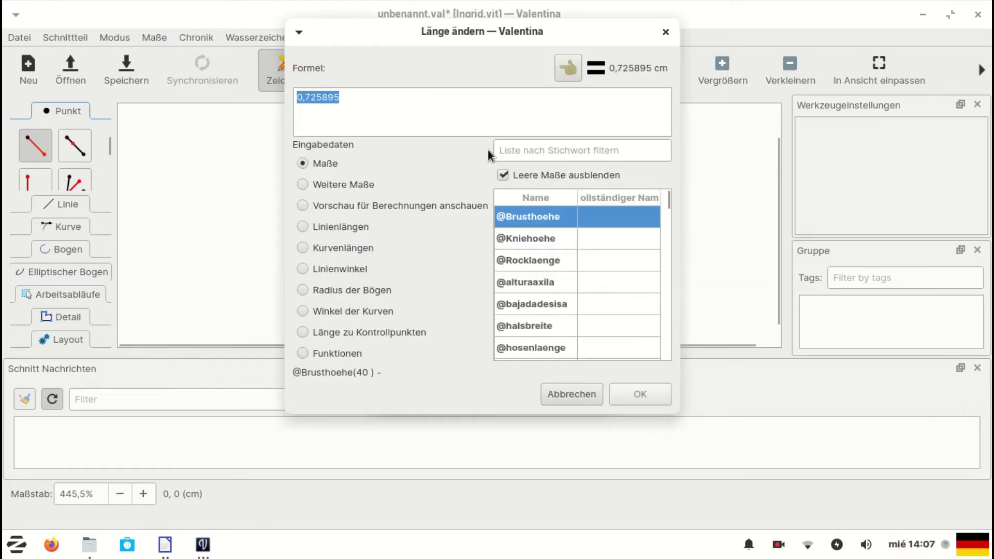
scroll(531, 230, "down", 2)
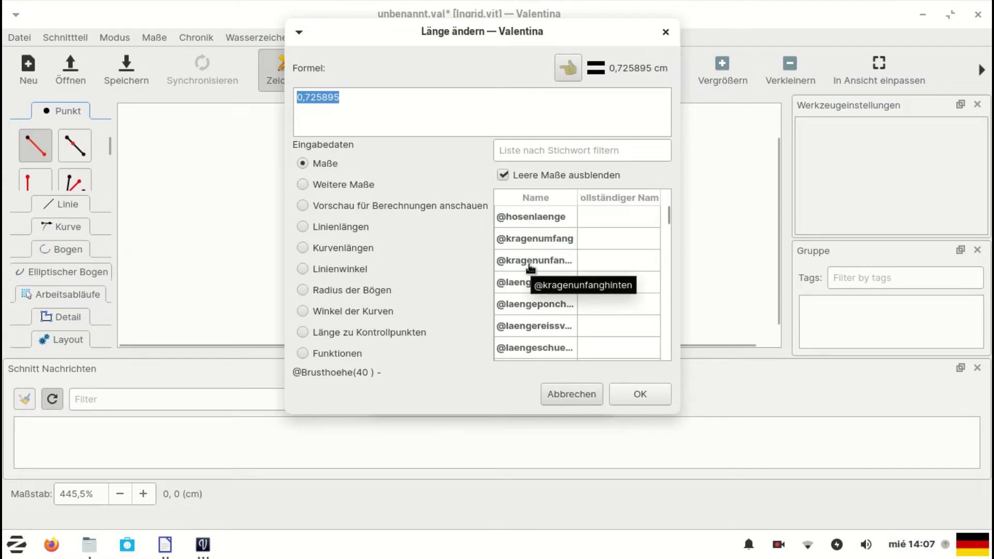
left_click(543, 349)
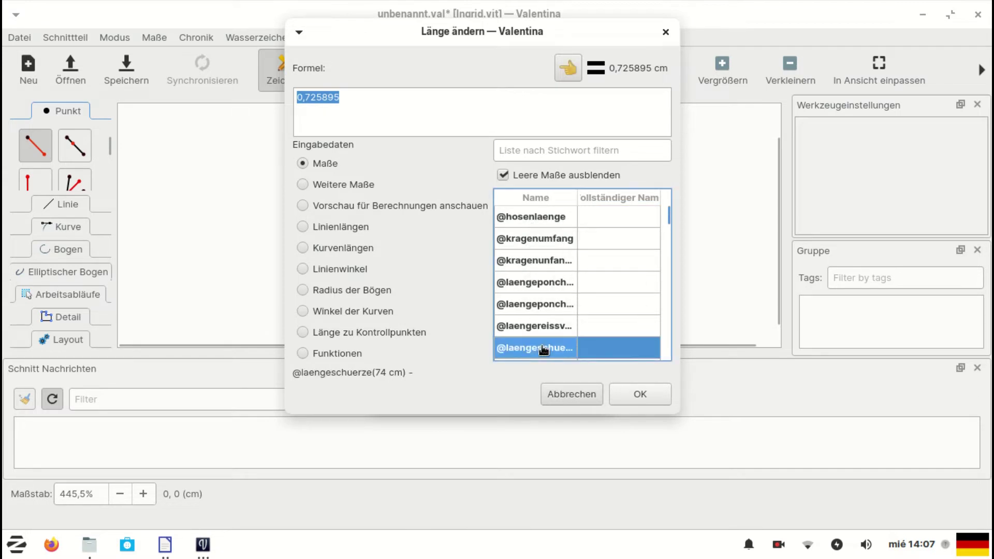
left_click(569, 68)
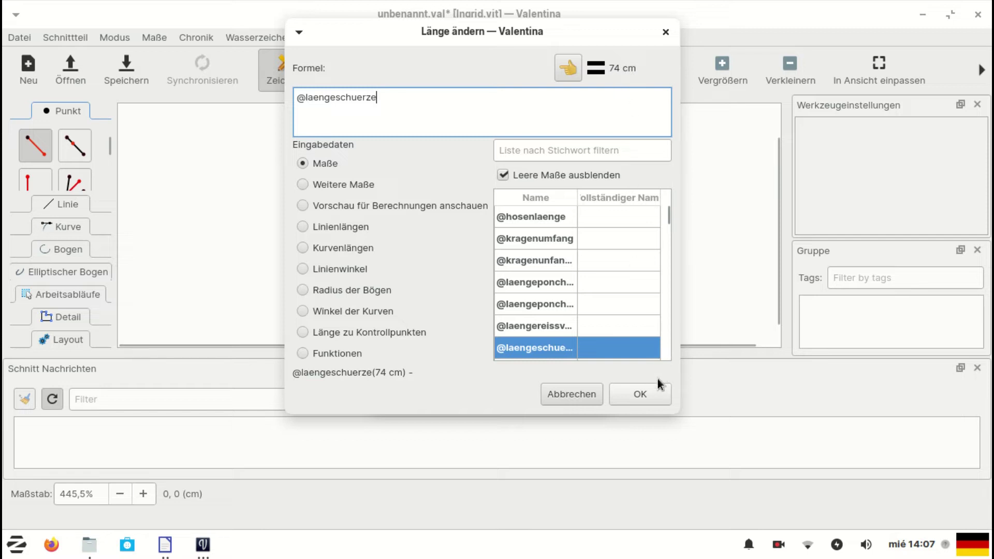
left_click(654, 395)
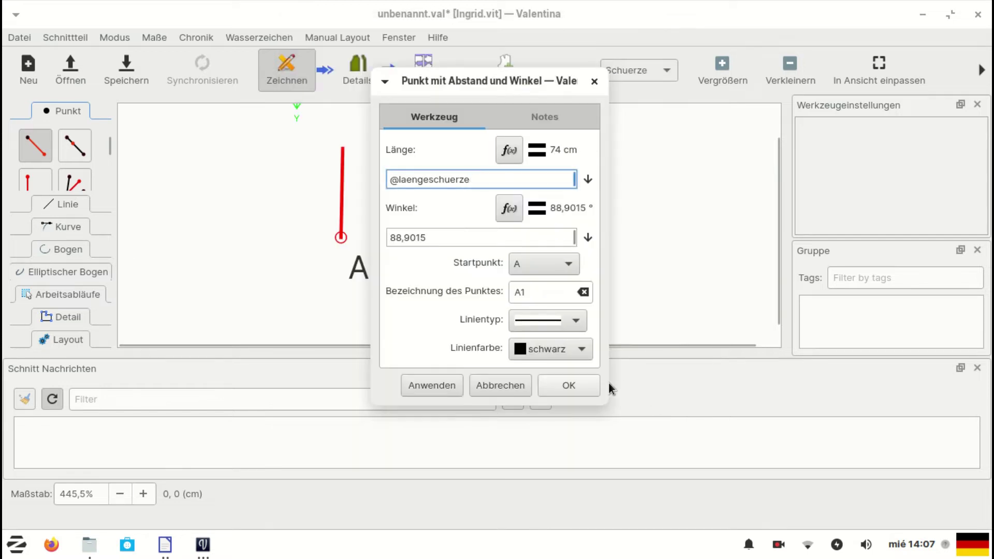
Set the line's angle to 90° and create point A1.
left_click(449, 238)
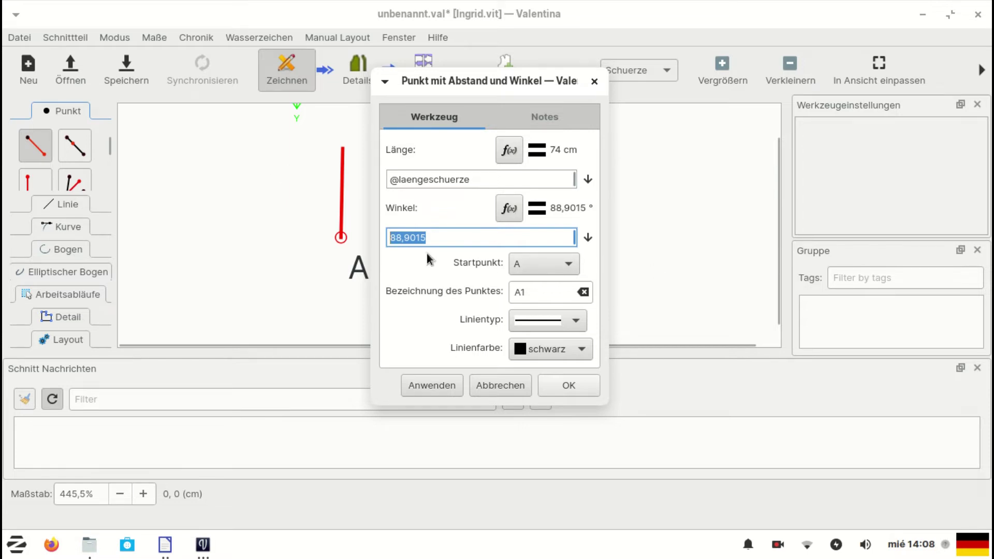
type("90")
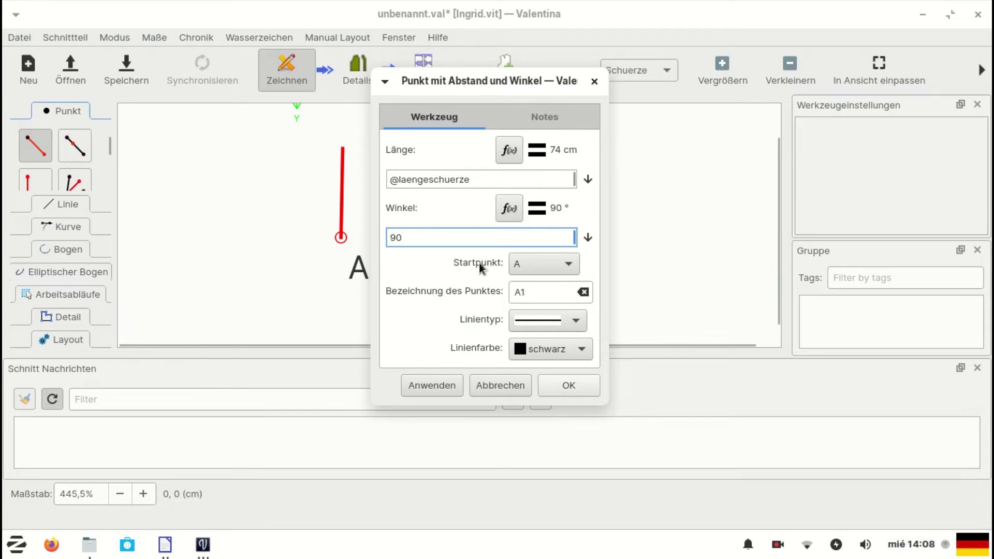
left_click(560, 390)
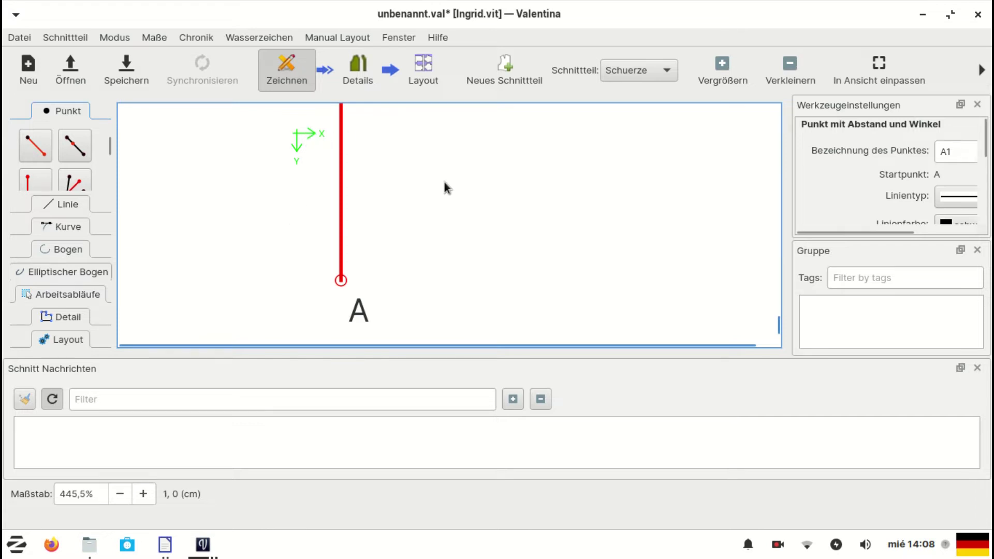
Place a point at distance and angle from A1, about 1.86 cm horizontally to its right.
scroll(444, 182, "up", 5)
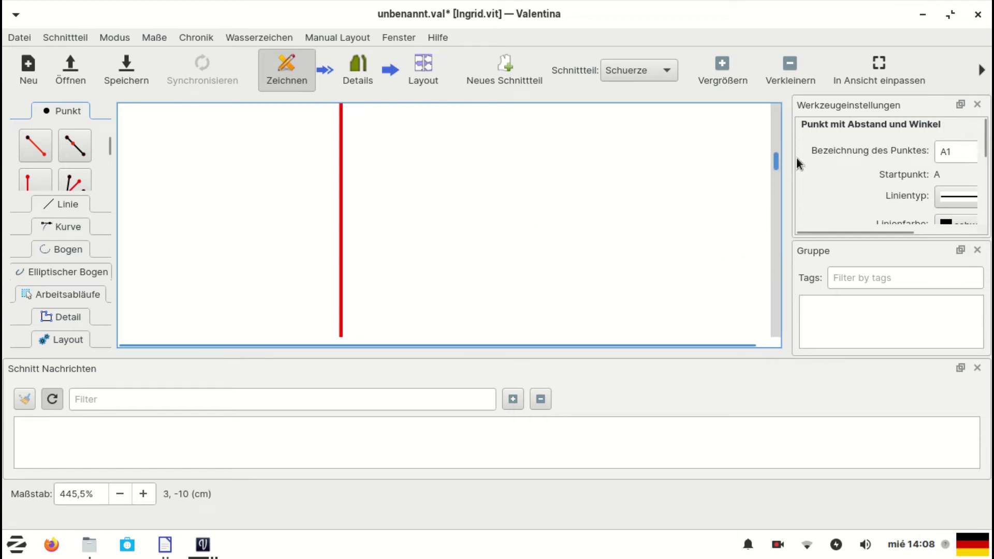
left_click(35, 146)
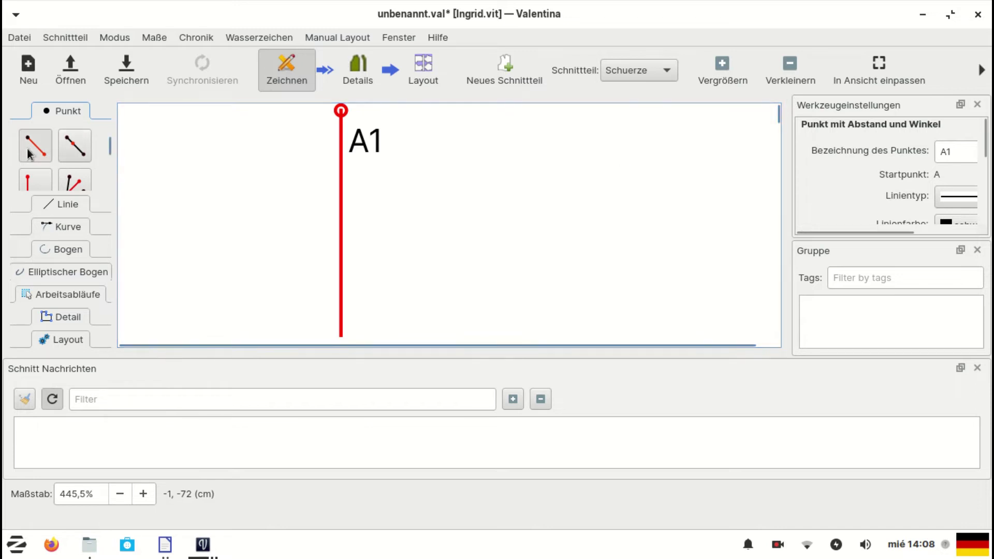
left_click(342, 110)
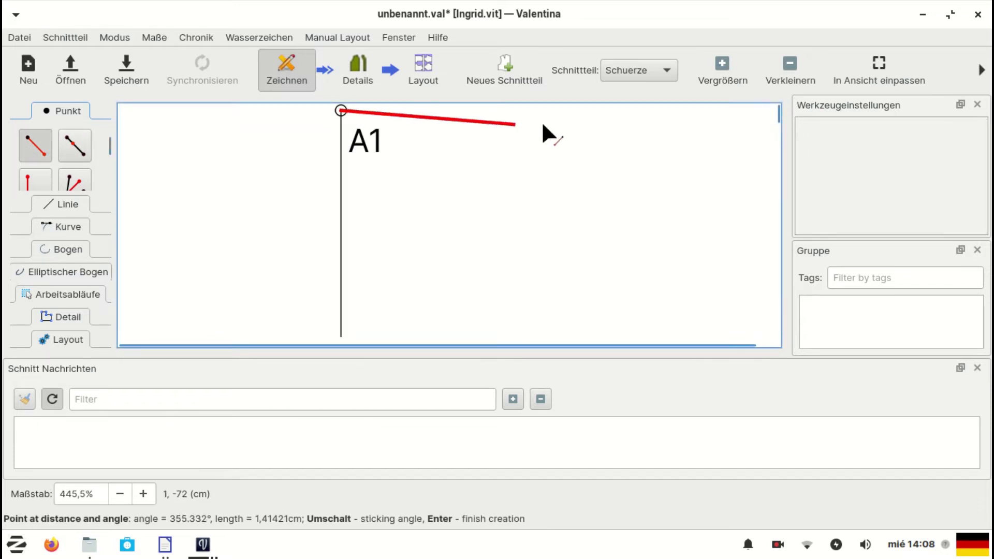
left_click(568, 111)
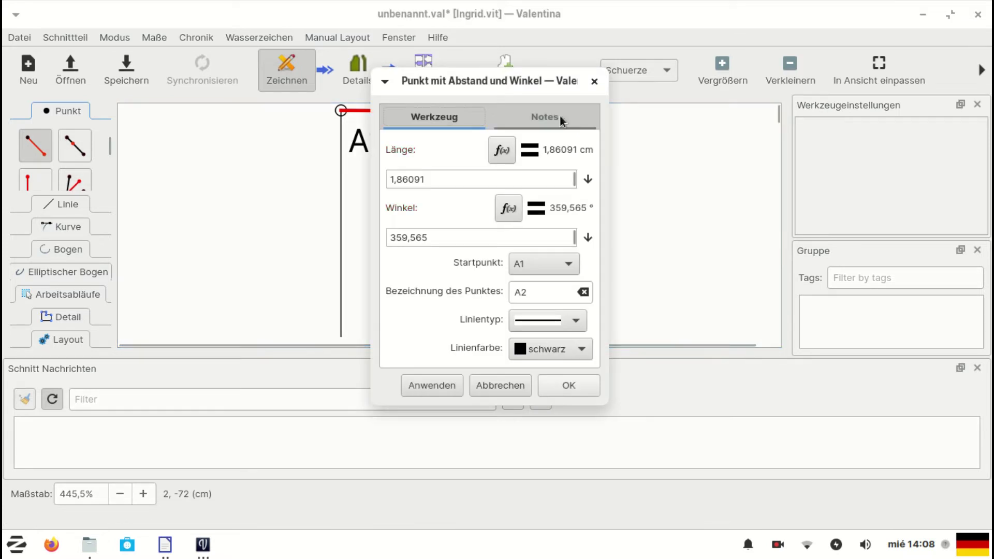
Insert the hip circumference measurement hüfte_umfang as the length formula of the line from A1.
left_click(501, 161)
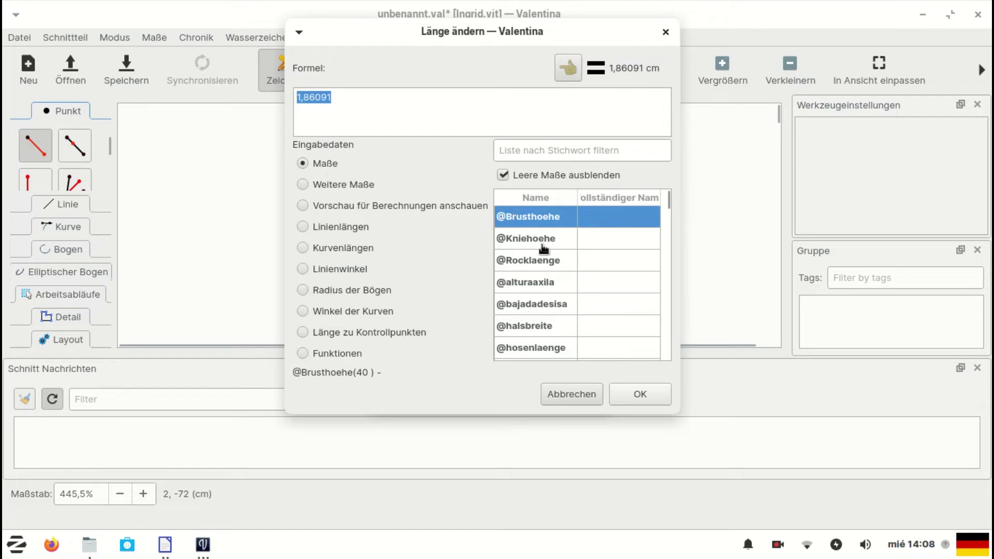
scroll(517, 250, "down", 5)
scroll(544, 248, "down", 10)
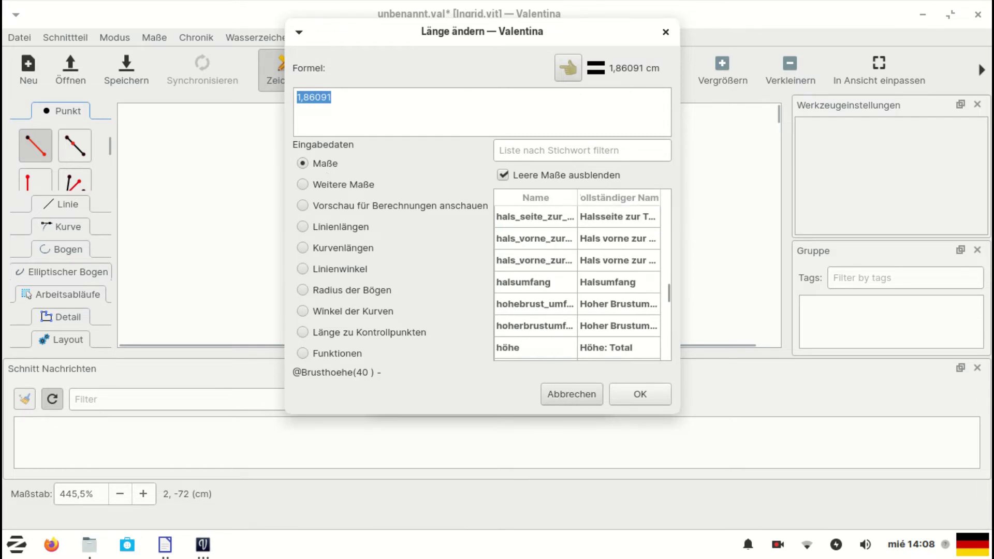
scroll(525, 295, "down", 2)
scroll(525, 296, "down", 1)
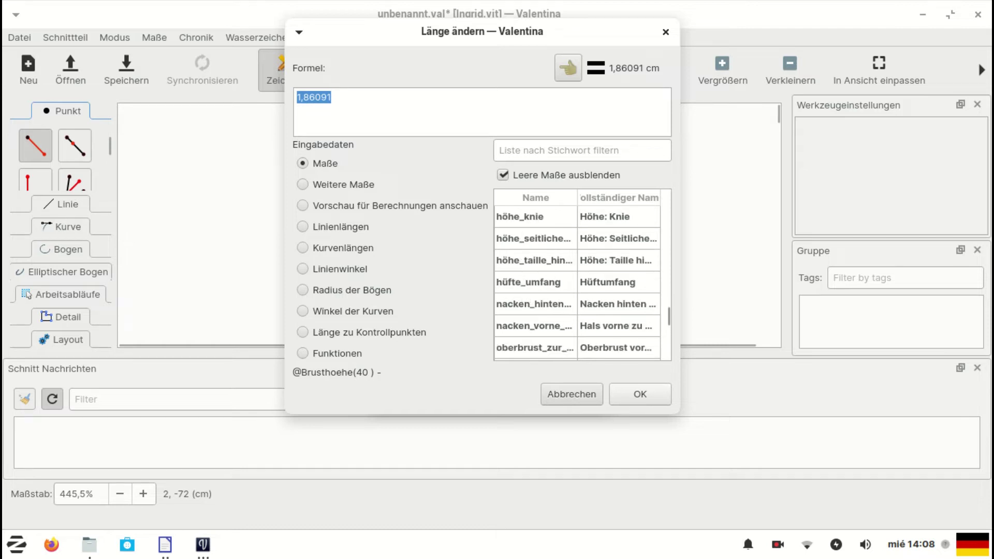
left_click(524, 285)
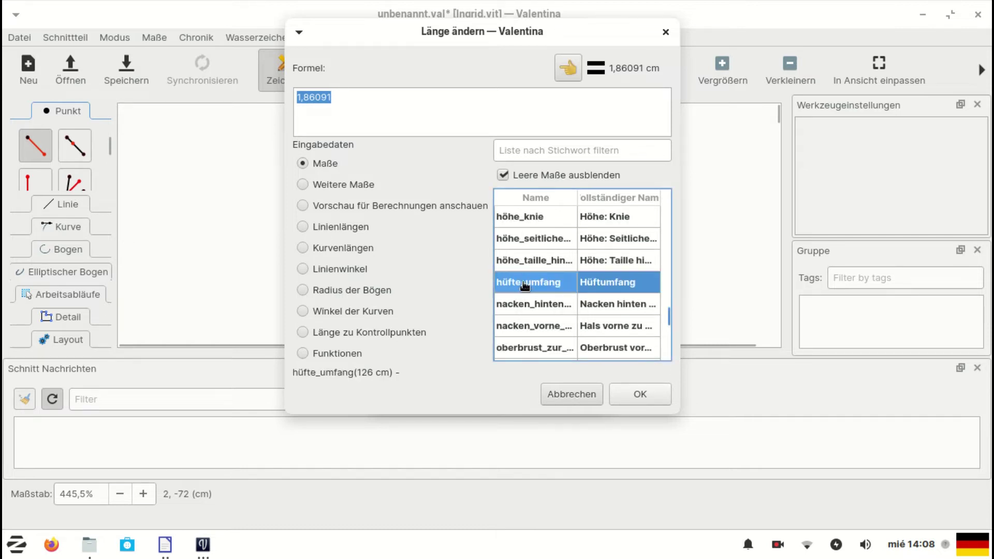
left_click(567, 69)
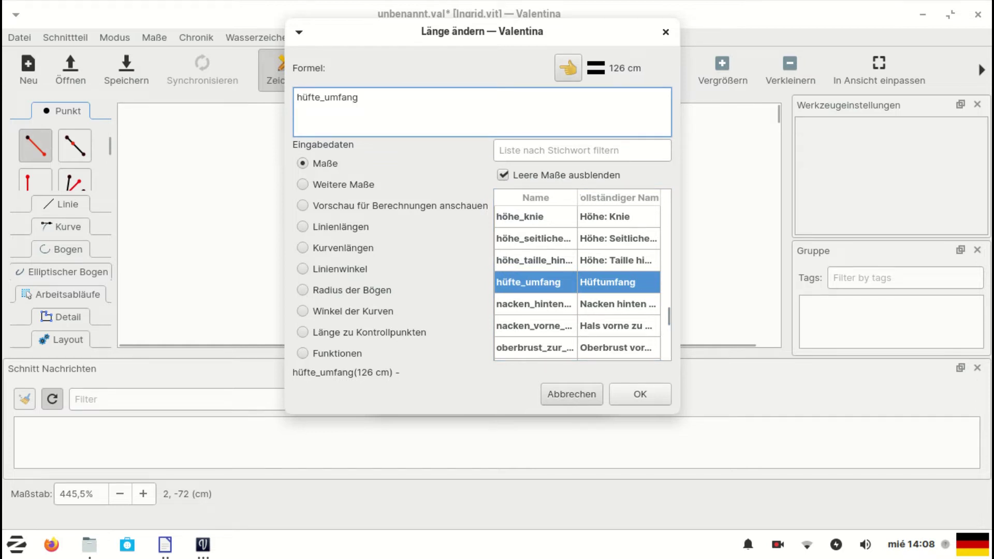
type("+3/")
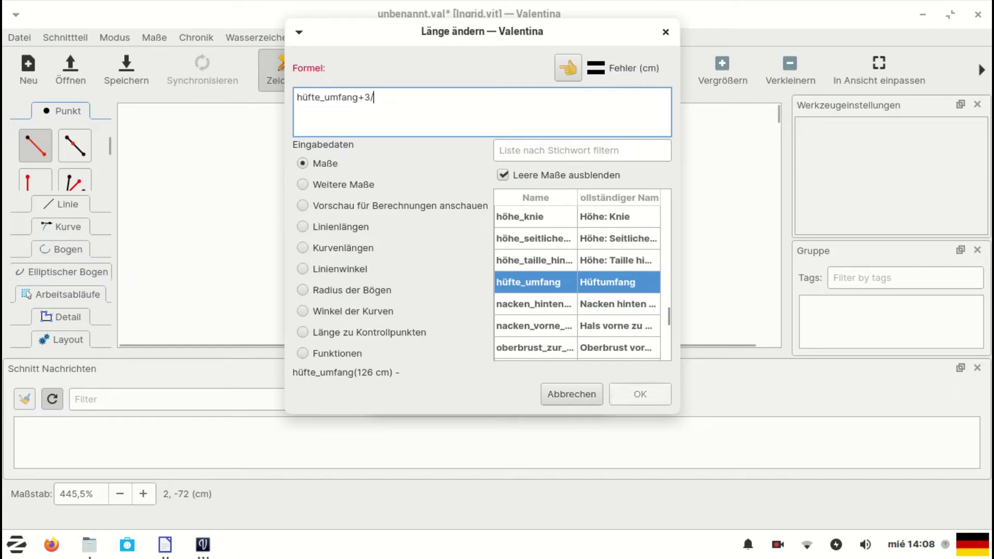
key("BackSpace")
key("BackSpace")
key("BackSpace")
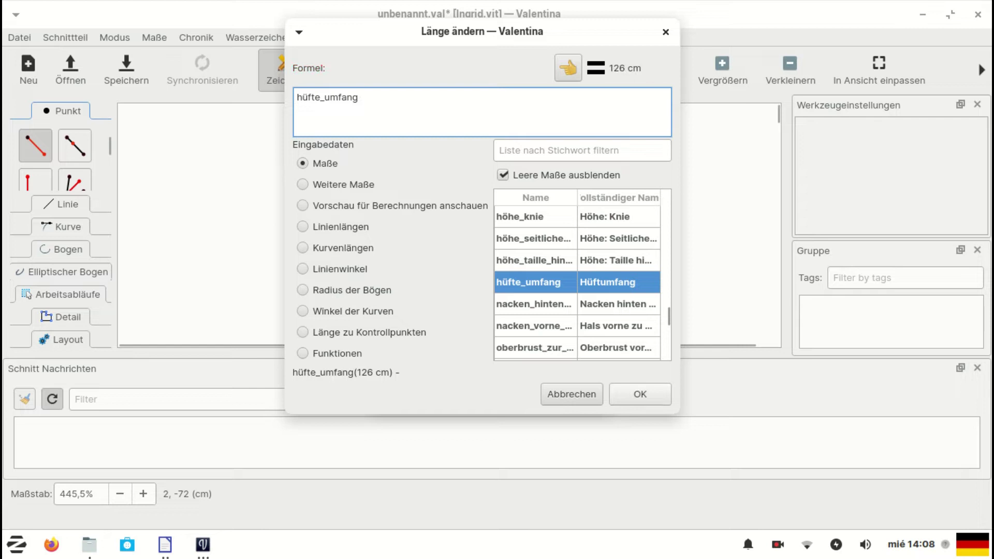
Complete the length formula as hüfte_umfang*3/4 and create point A2 at an angle of 0°.
type("*3/4")
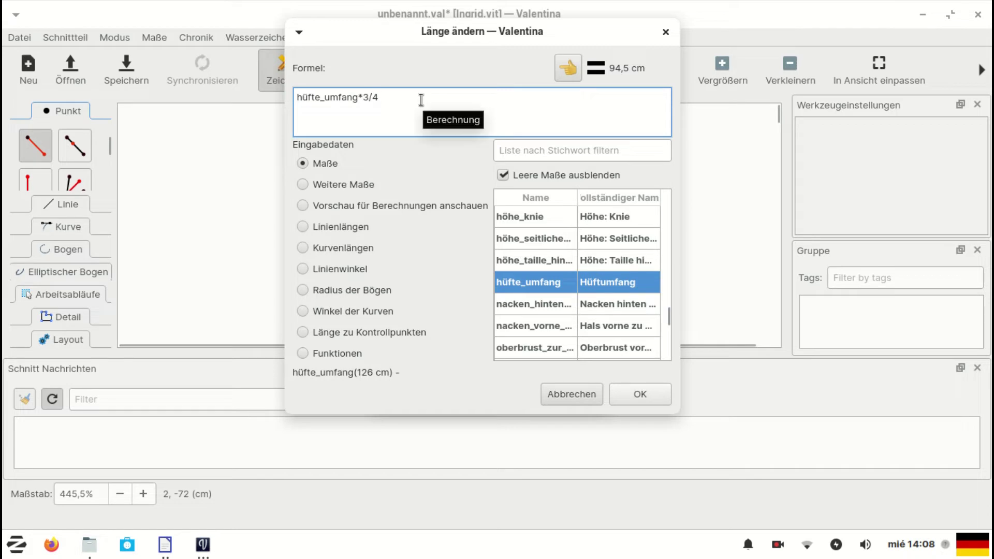
left_click(641, 394)
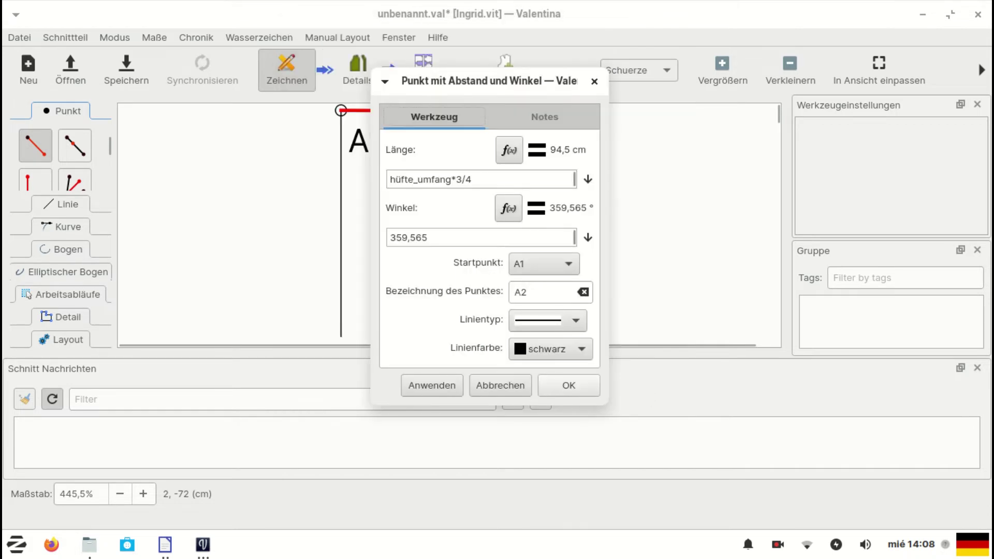
triple_click(437, 237)
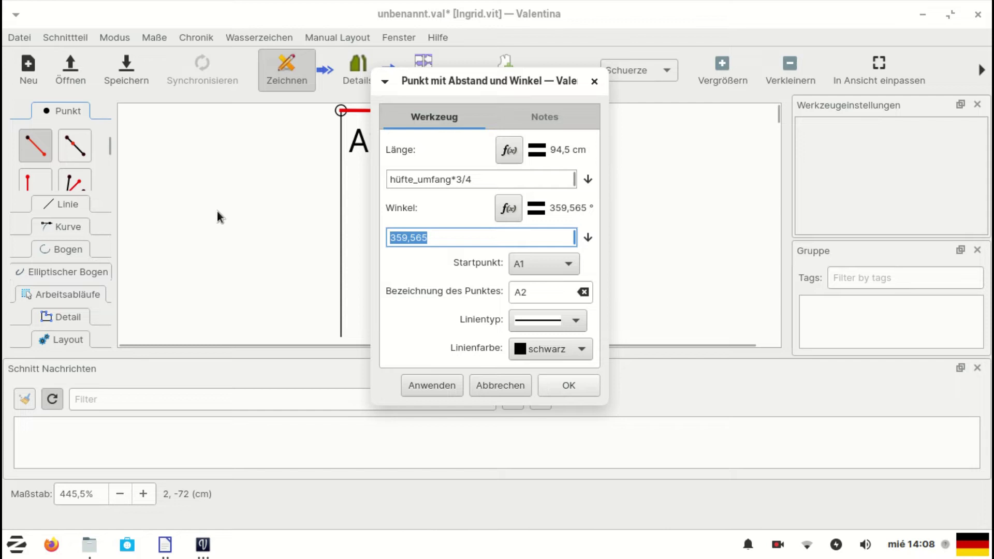
type("0")
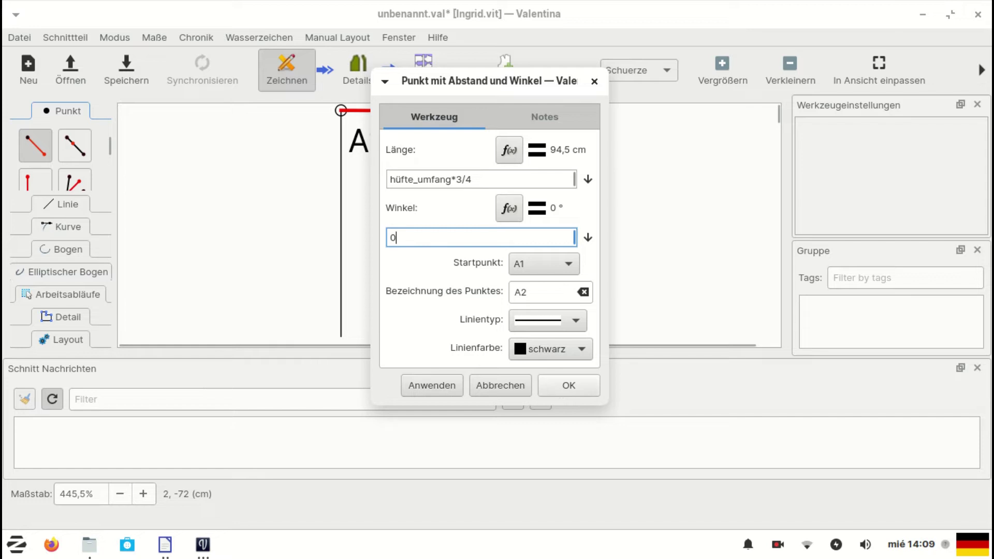
left_click(559, 385)
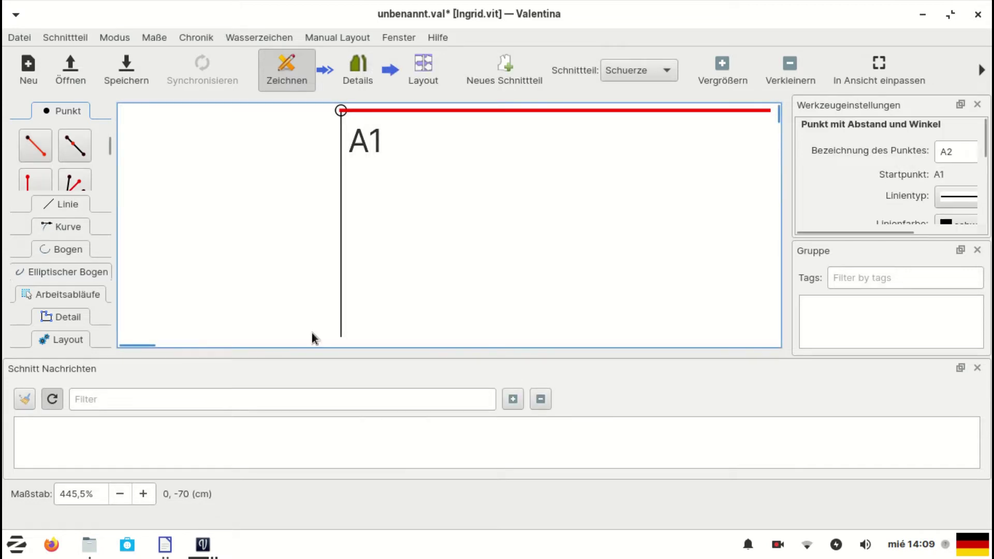
Place a point at distance and angle from A2, about 1.34 cm straight below it.
left_click_drag(138, 343, 769, 352)
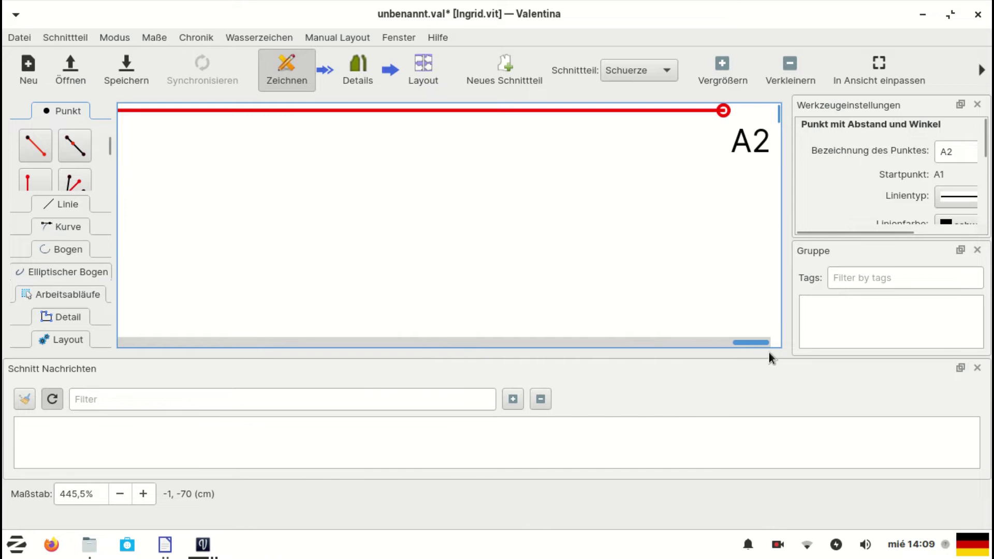
left_click(37, 147)
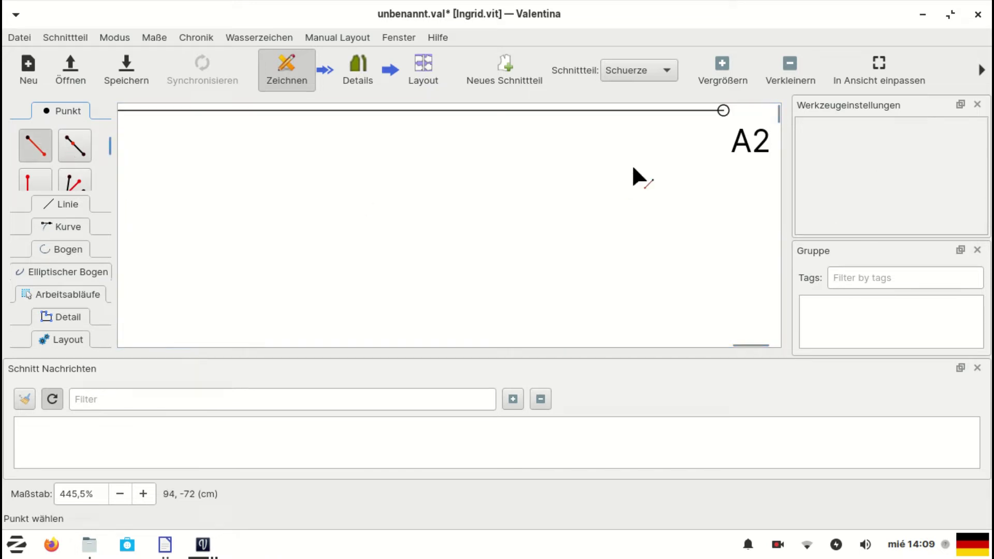
left_click(724, 112)
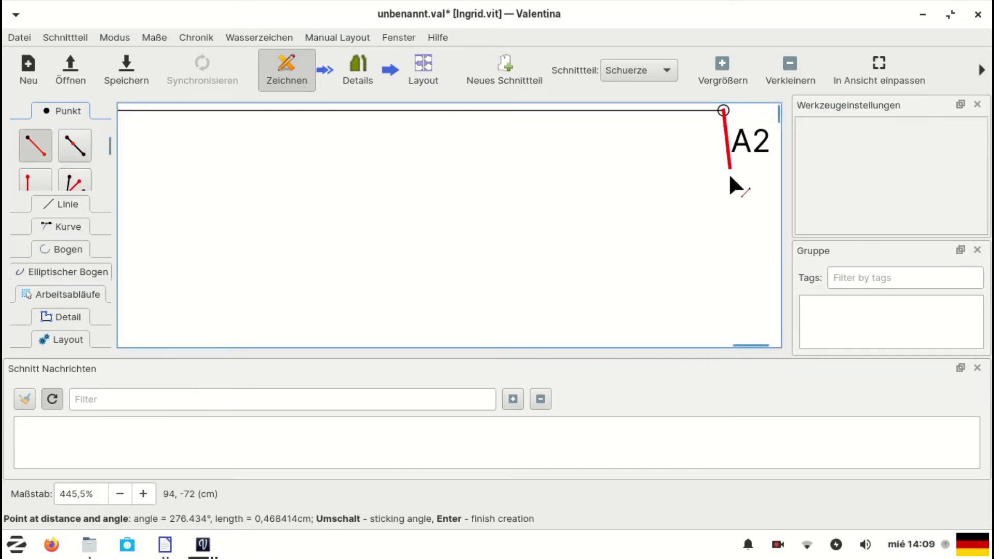
left_click(721, 275)
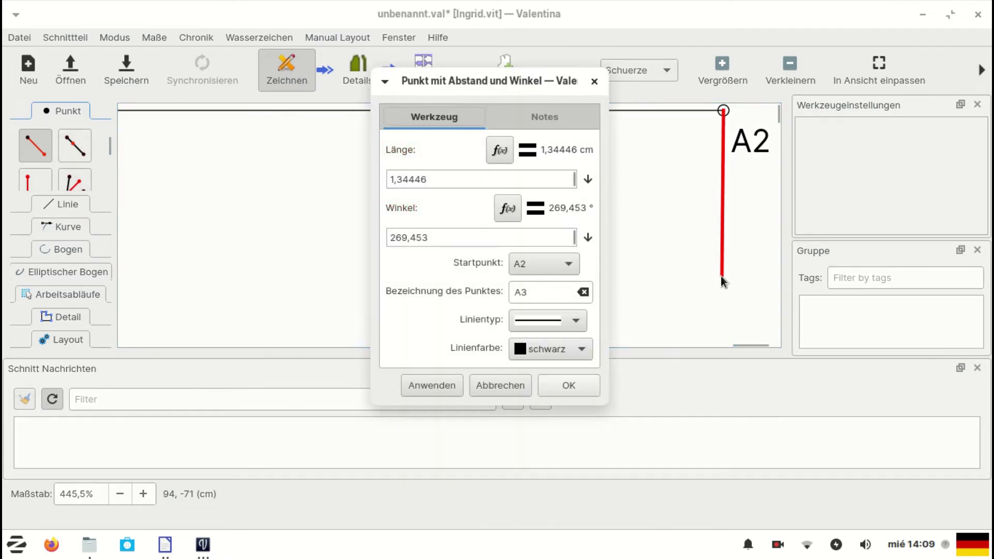
Set the length of the line from A2 to the existing line length Linie_A_A1.
left_click(424, 178)
double_click(424, 178)
left_click(499, 150)
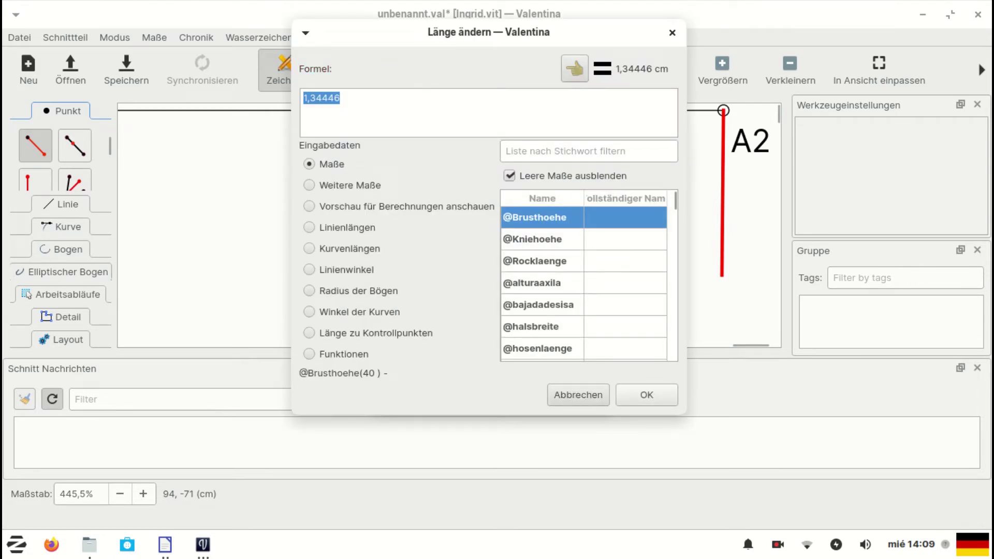
left_click(340, 228)
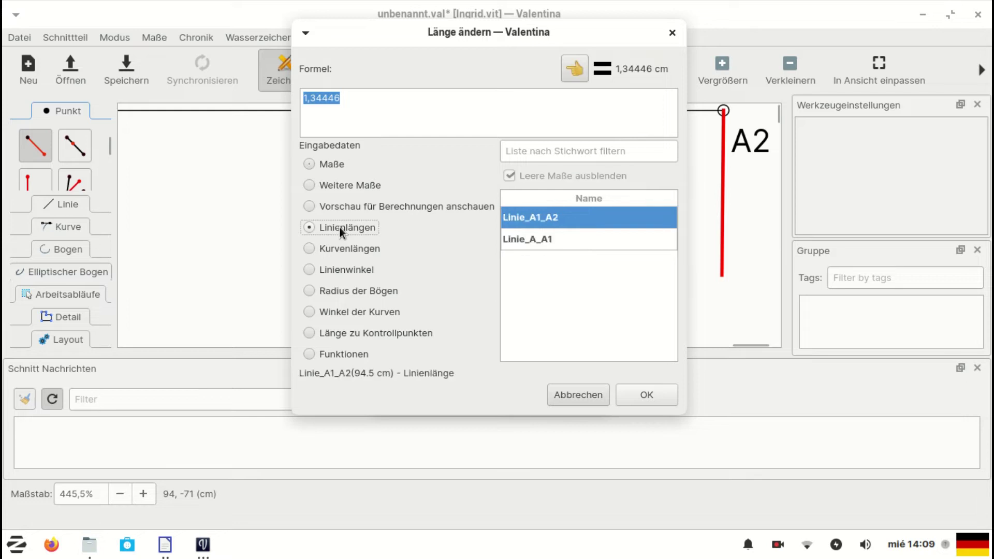
left_click(540, 241)
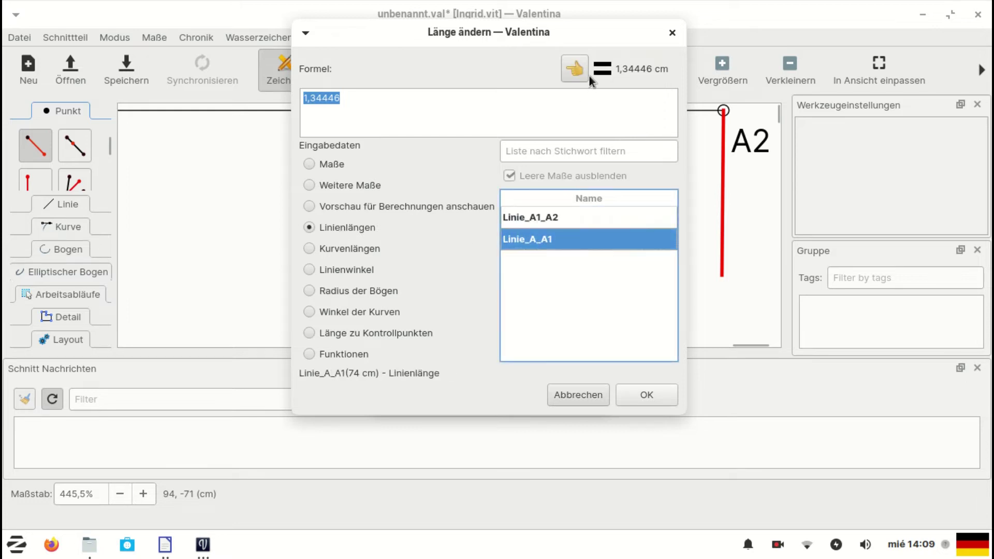
left_click(574, 69)
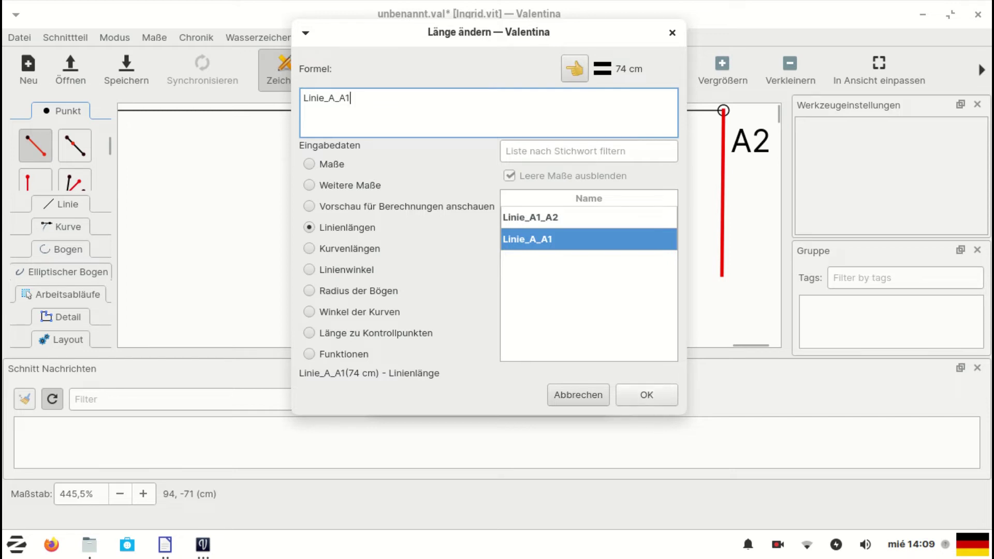
left_click(648, 395)
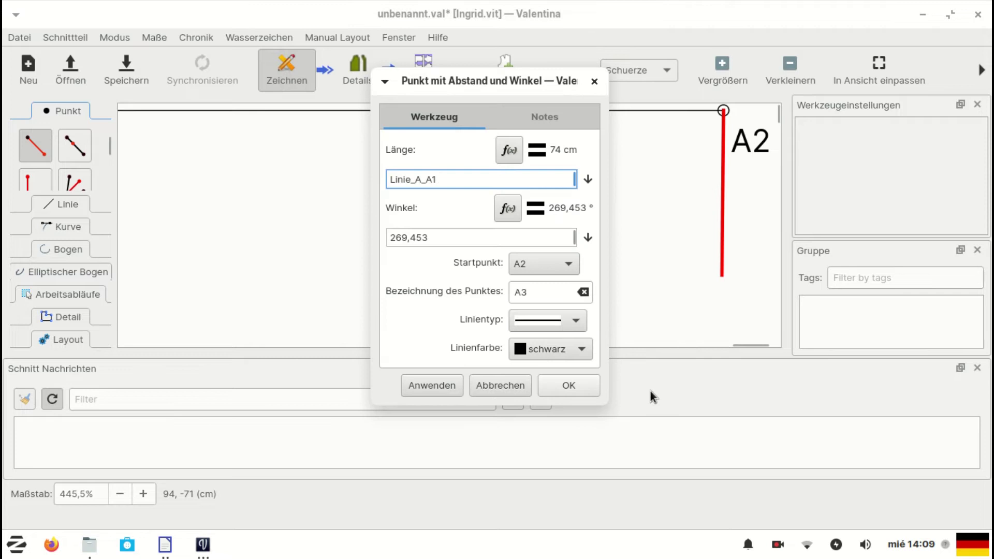
Set the angle of the line from A2 to 270° and create point A3.
triple_click(455, 238)
type("270")
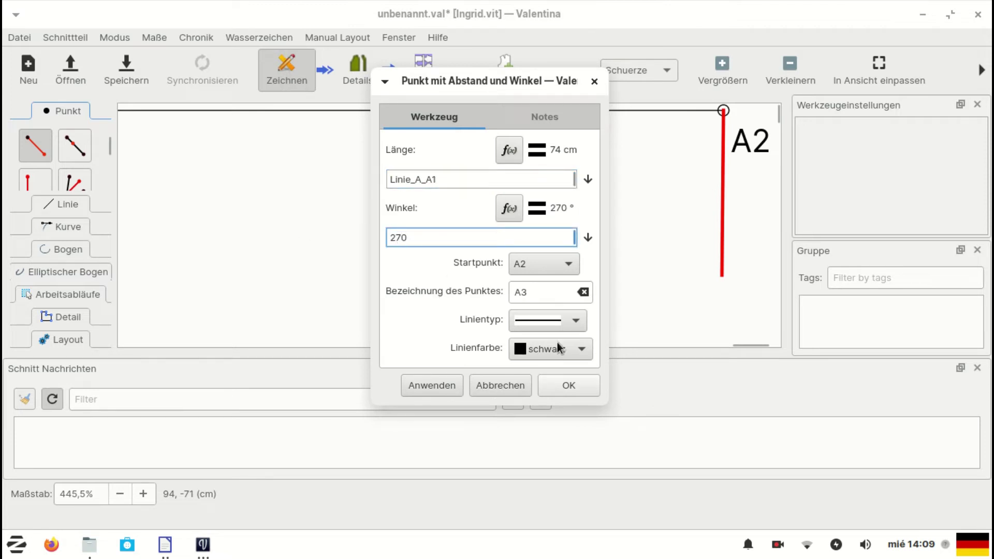
left_click(573, 389)
scroll(624, 263, "down", 2)
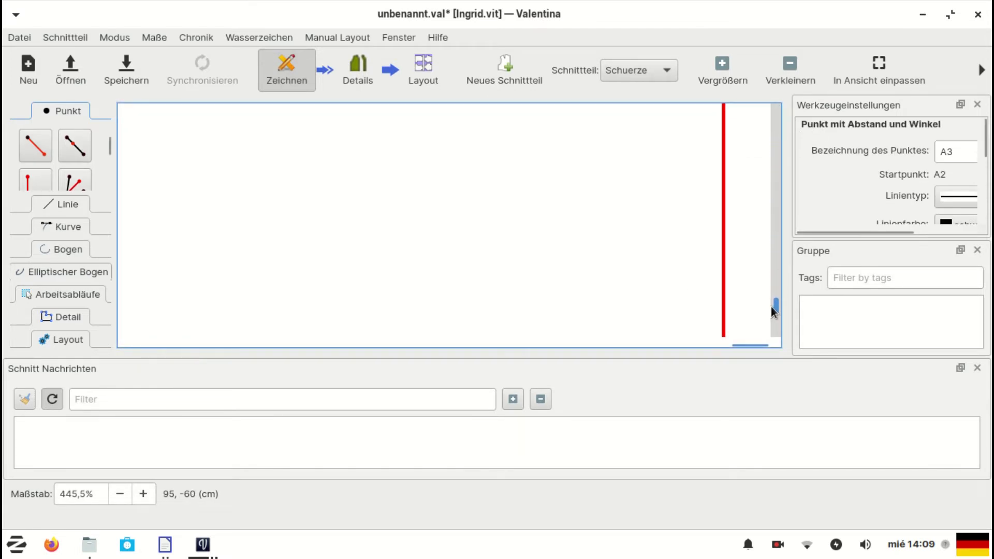
left_click_drag(772, 307, 769, 337)
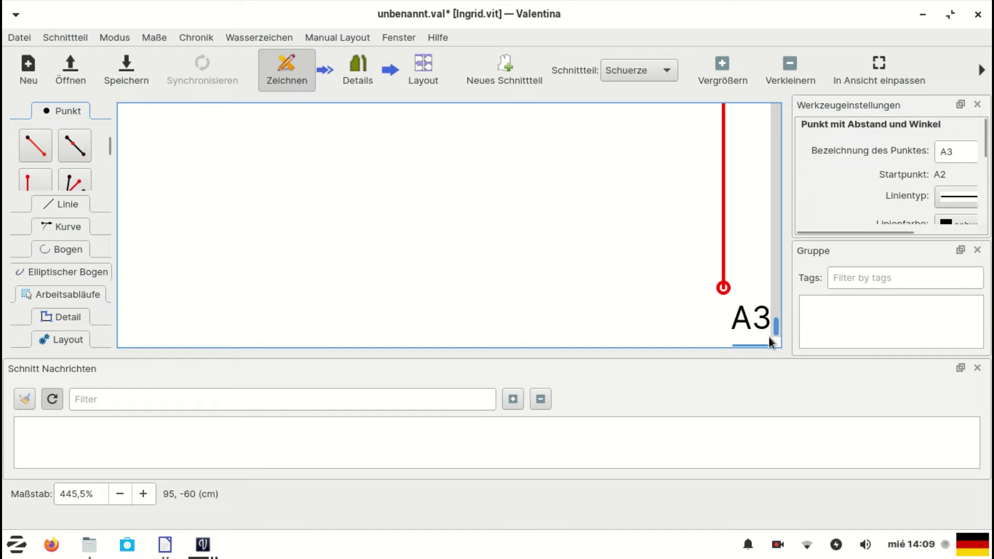
Connect points A and A3 with a line to close the bottom of the apron rectangle.
left_click(801, 67)
left_click(801, 66)
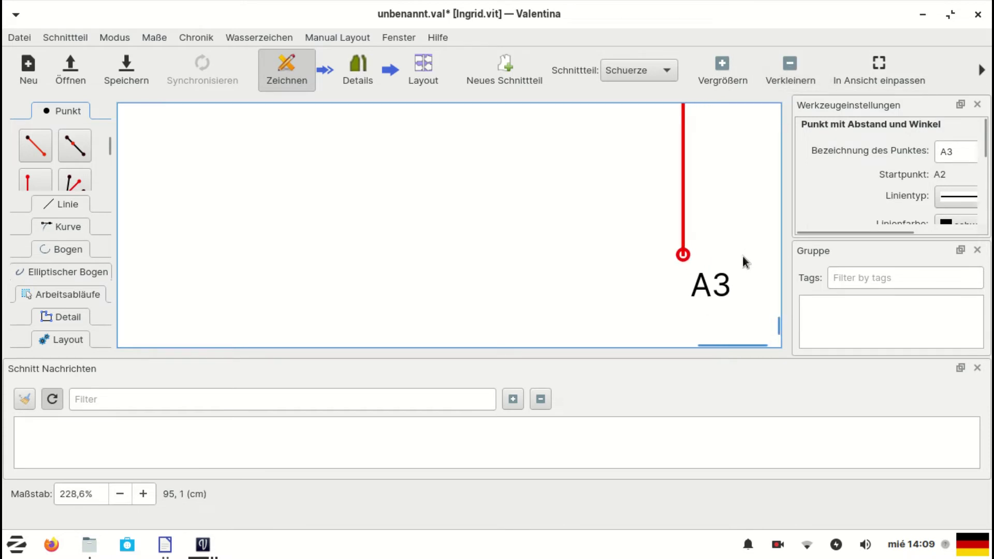
left_click_drag(725, 343, 109, 340)
left_click(59, 203)
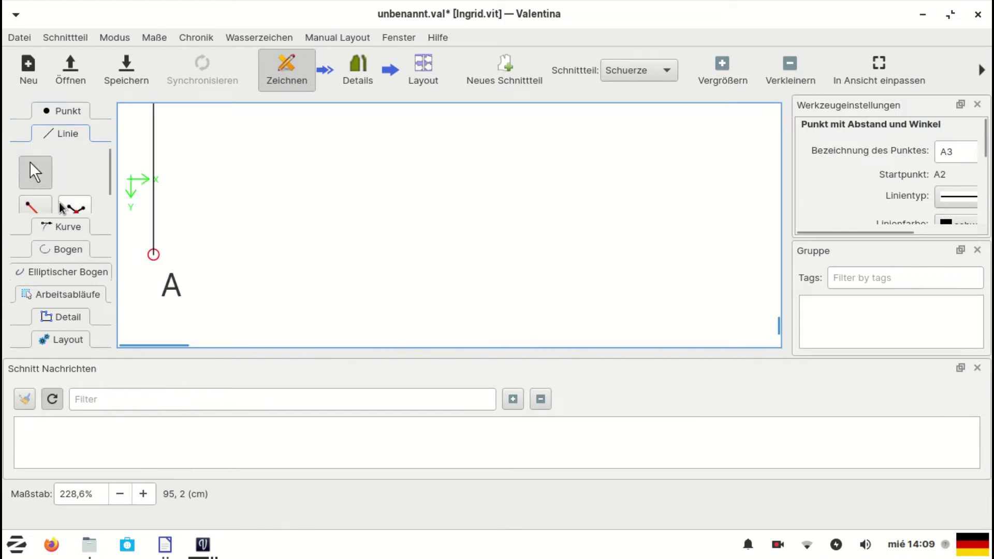
scroll(41, 192, "down", 1)
left_click(38, 190)
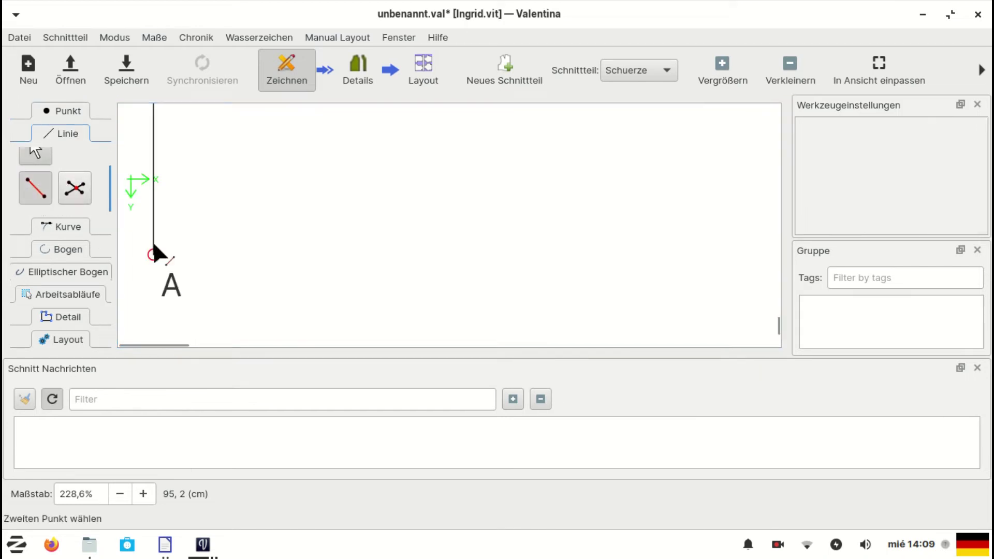
left_click(154, 254)
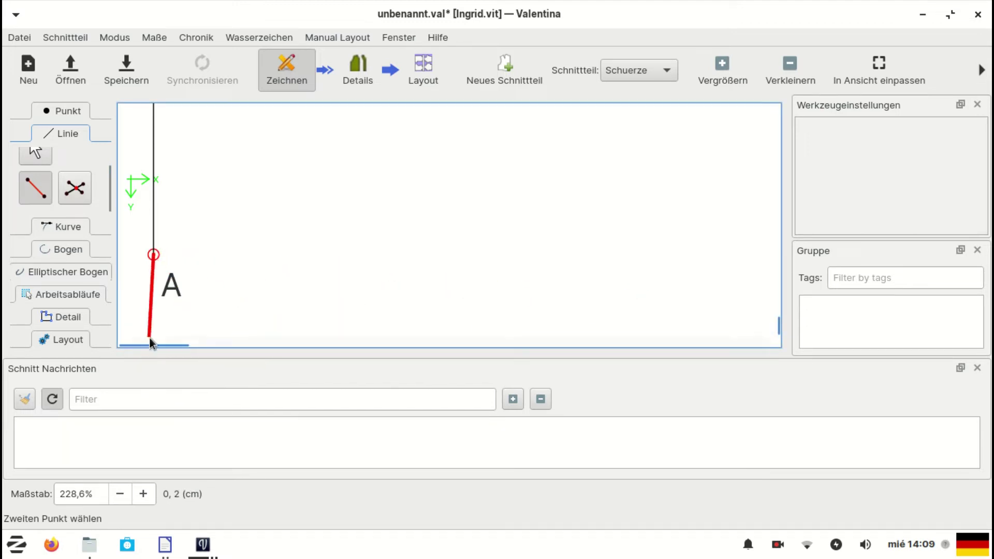
left_click_drag(150, 341, 731, 336)
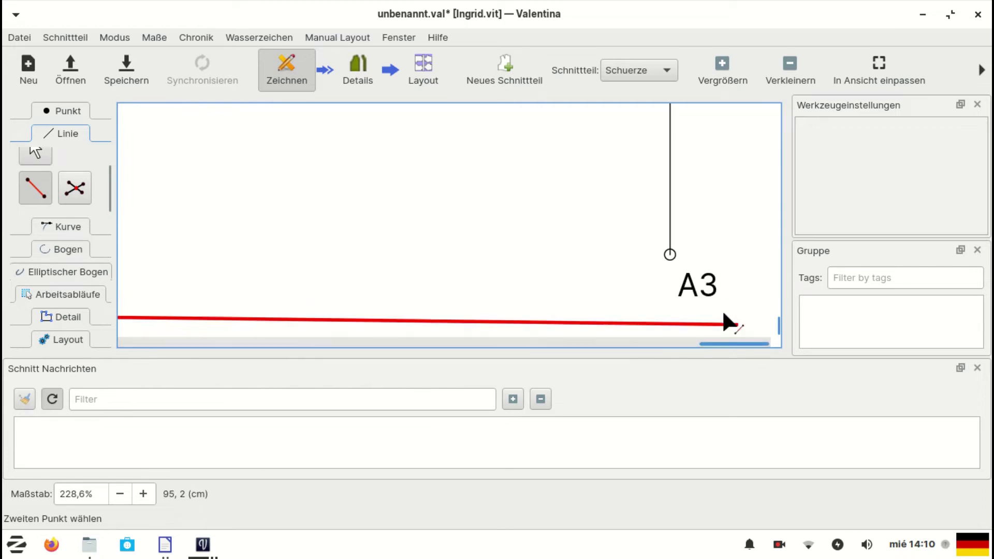
left_click(670, 254)
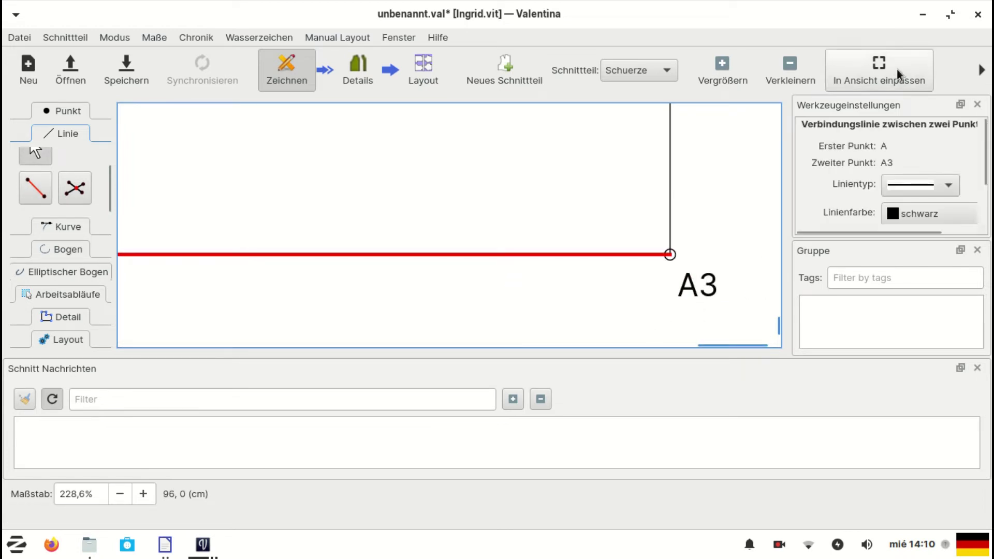
Place a point at distance and angle from A1, about 38.8 cm along the upper edge towards A2.
left_click(877, 64)
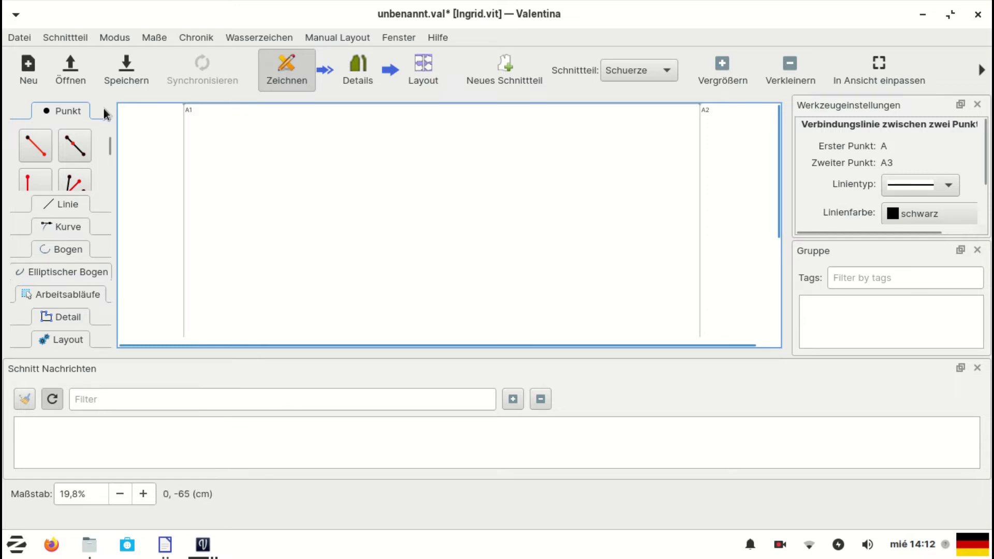
left_click(37, 146)
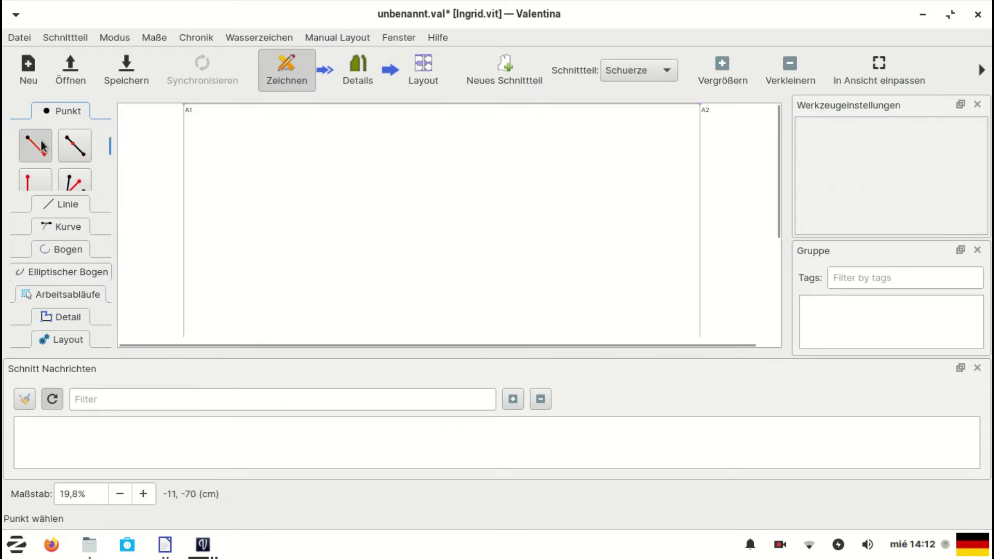
left_click(184, 105)
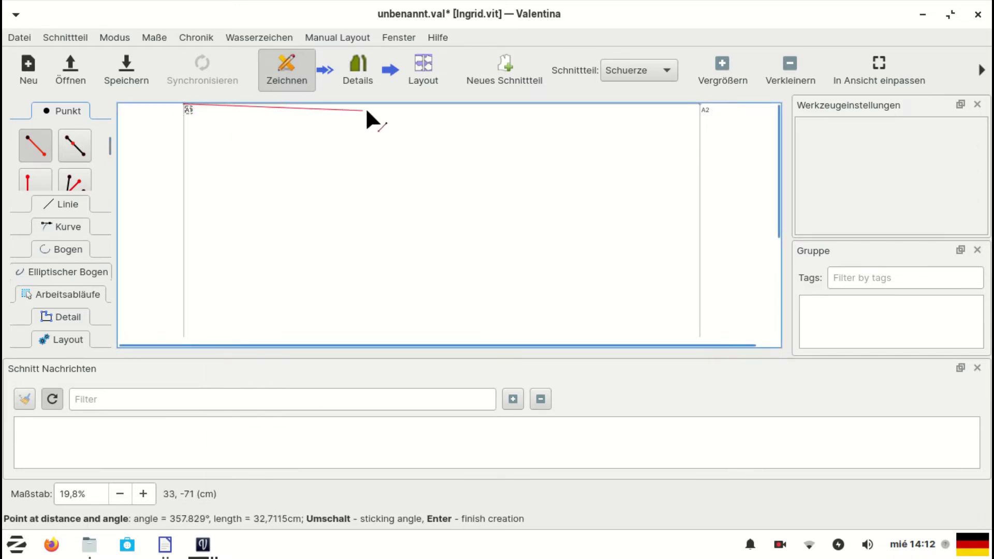
left_click(396, 104)
left_click(435, 179)
double_click(435, 180)
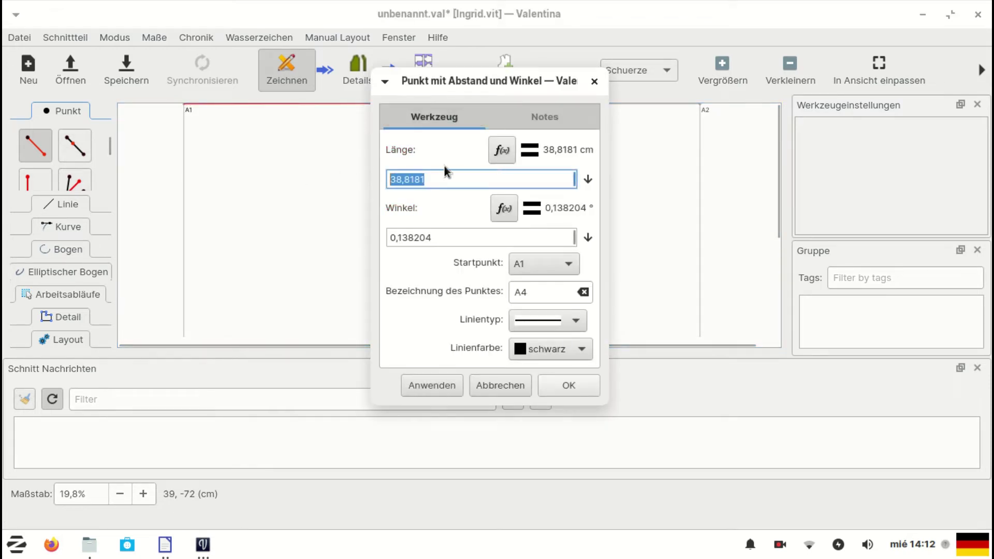
Set the length from A1 to the measurement brustpukt_zu_brustpunkt and the angle to 0°, then create point A4.
left_click(501, 151)
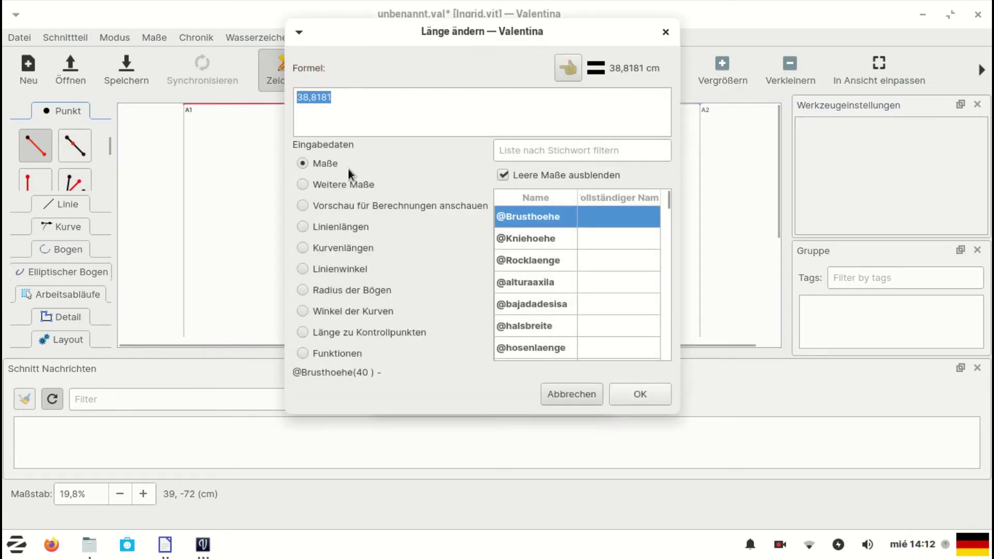
scroll(577, 279, "down", 5)
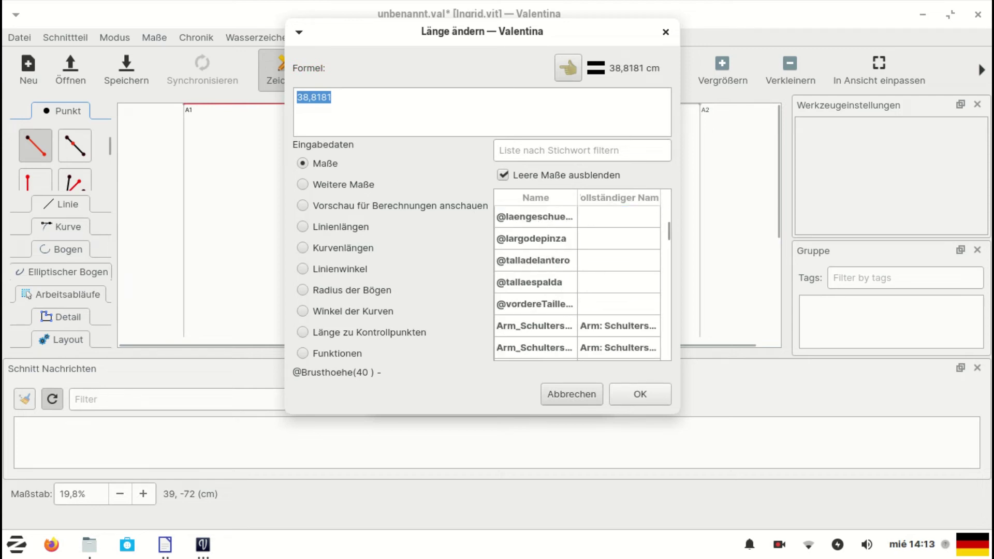
scroll(539, 292, "down", 8)
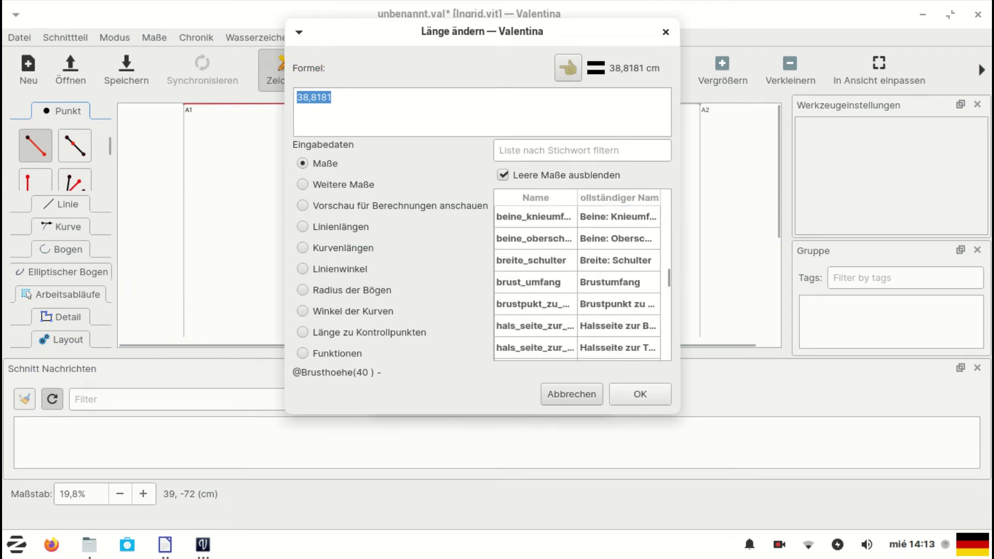
left_click(538, 305)
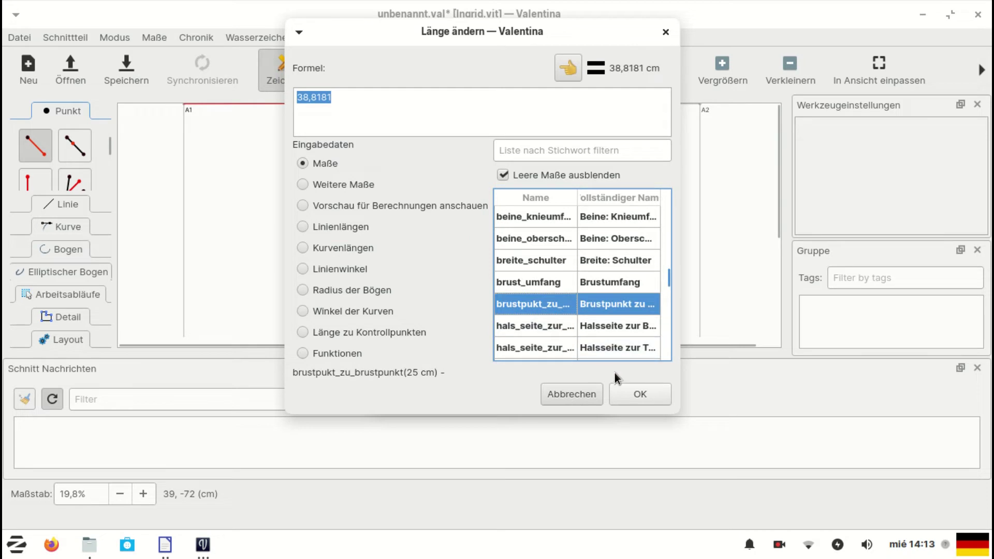
left_click(568, 67)
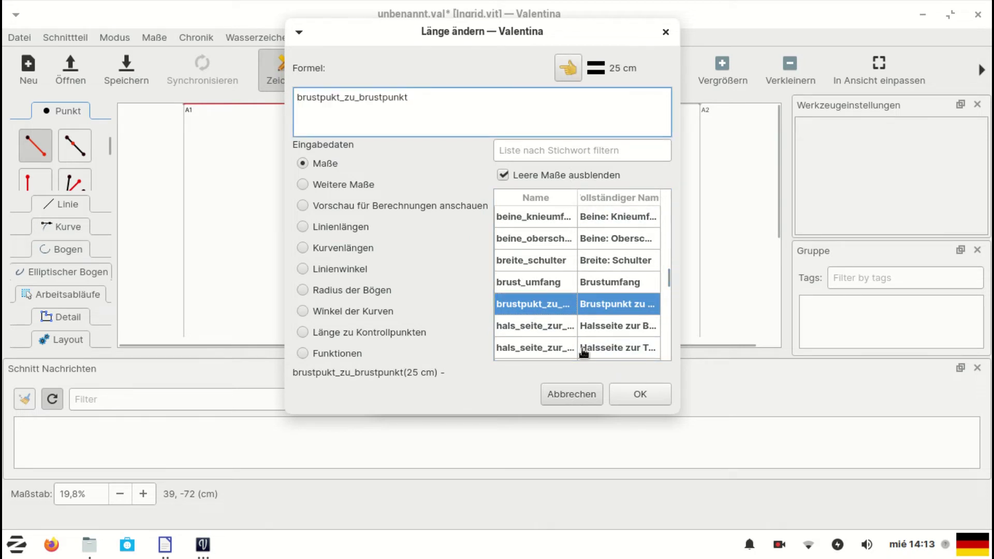
left_click(635, 393)
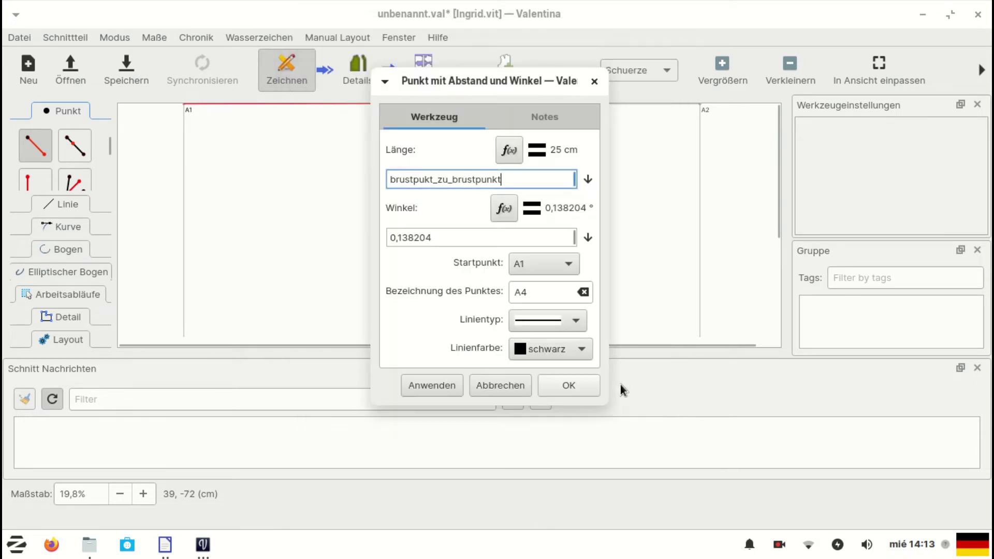
key("Tab")
type("0")
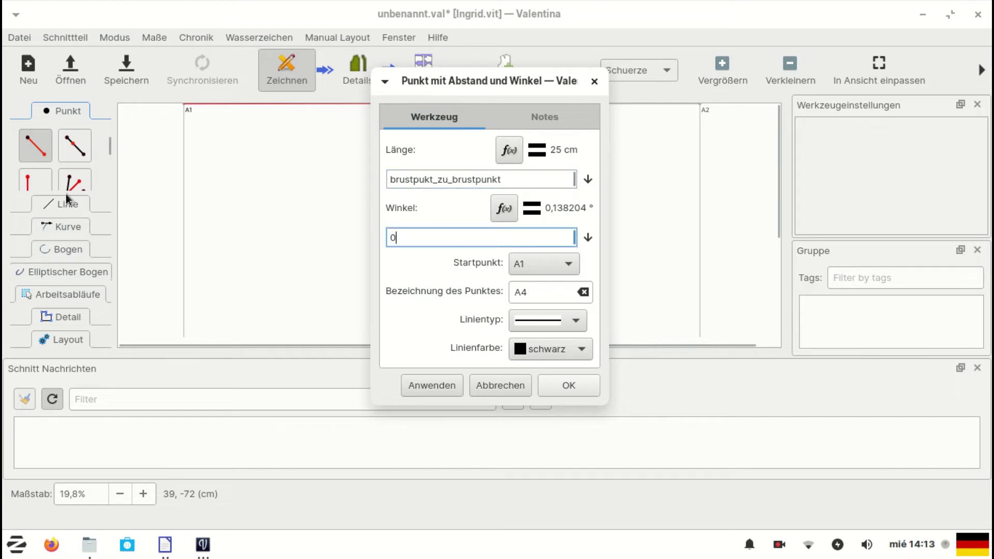
left_click(567, 385)
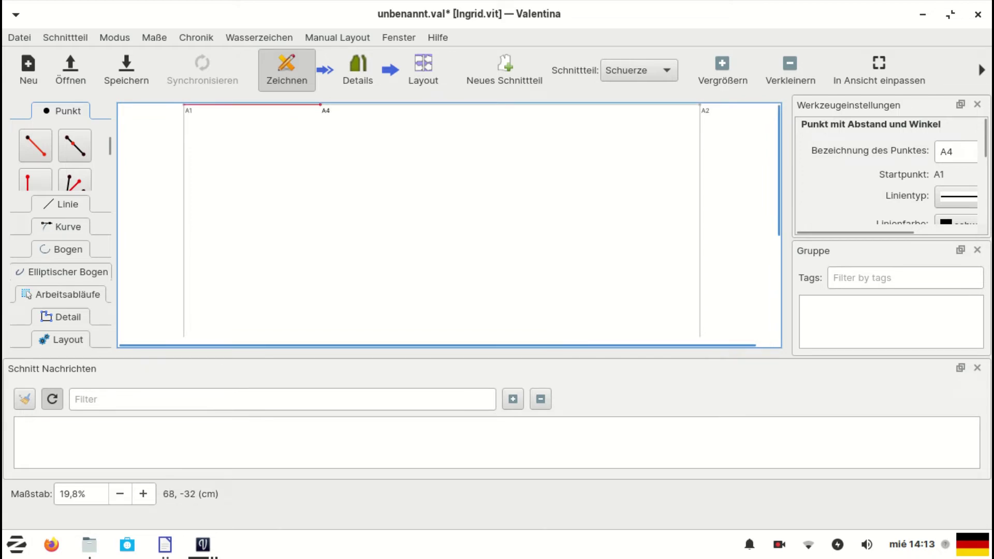
Change point A4's length formula to brustpukt_zu_brustpunkt/2 and check the entry in the point's options.
right_click(328, 110)
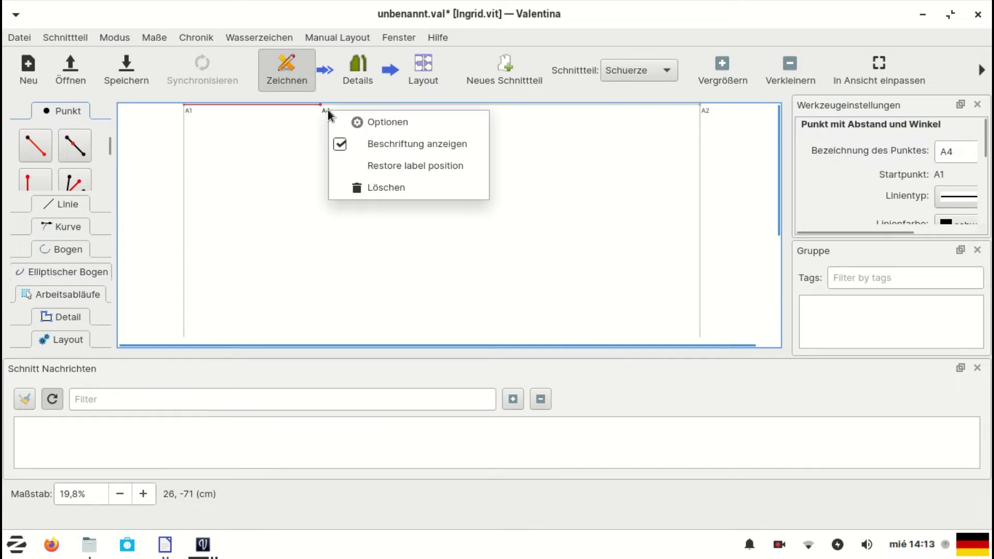
left_click(363, 125)
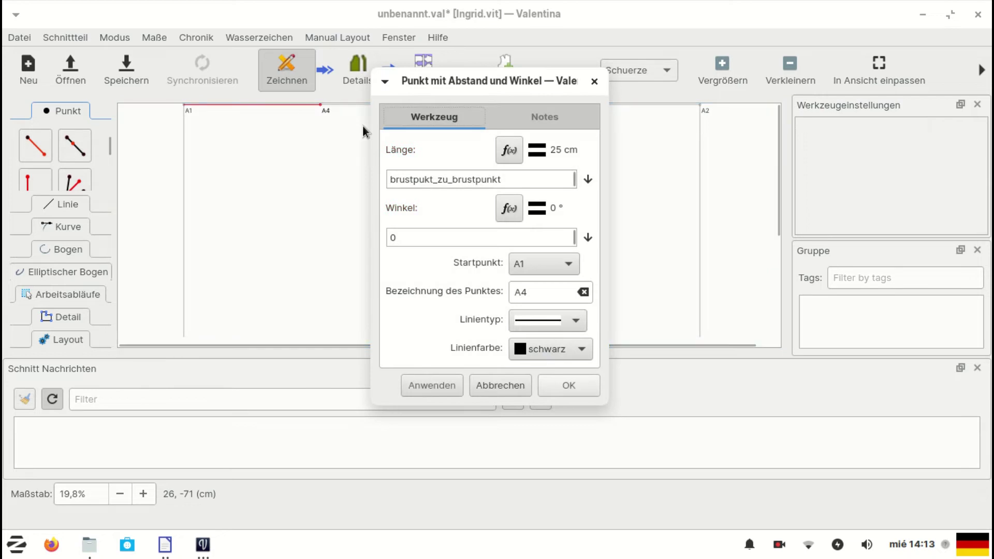
left_click(546, 178)
type("/2")
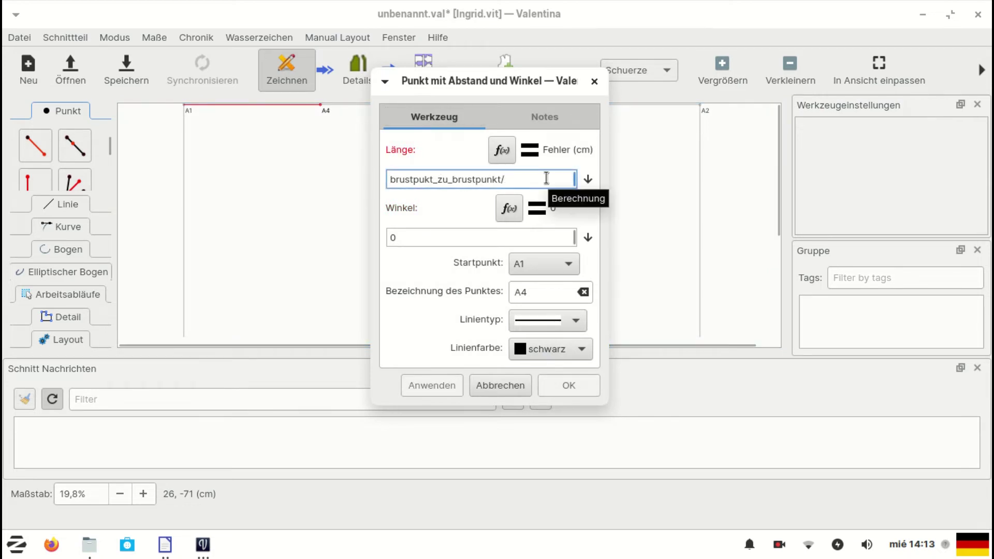
left_click(572, 387)
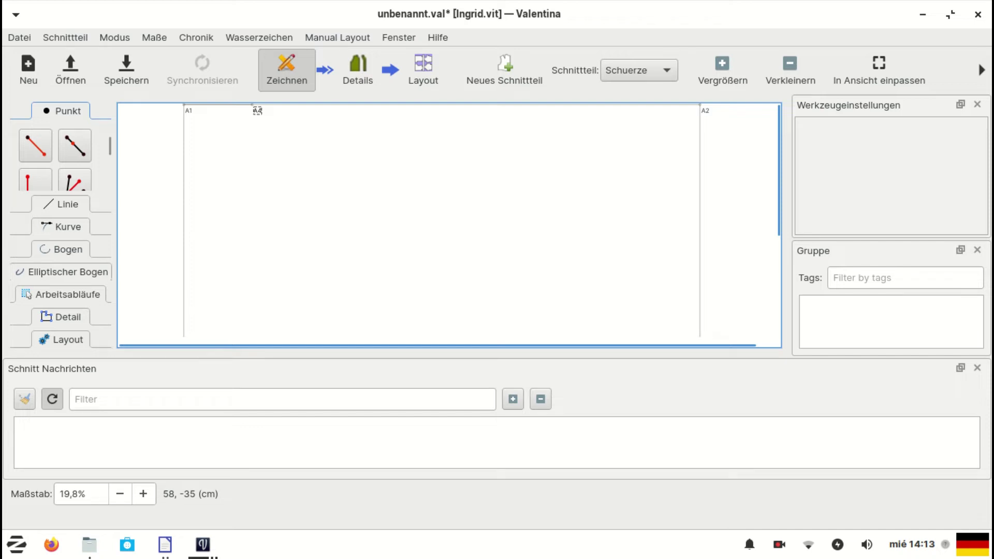
right_click(254, 109)
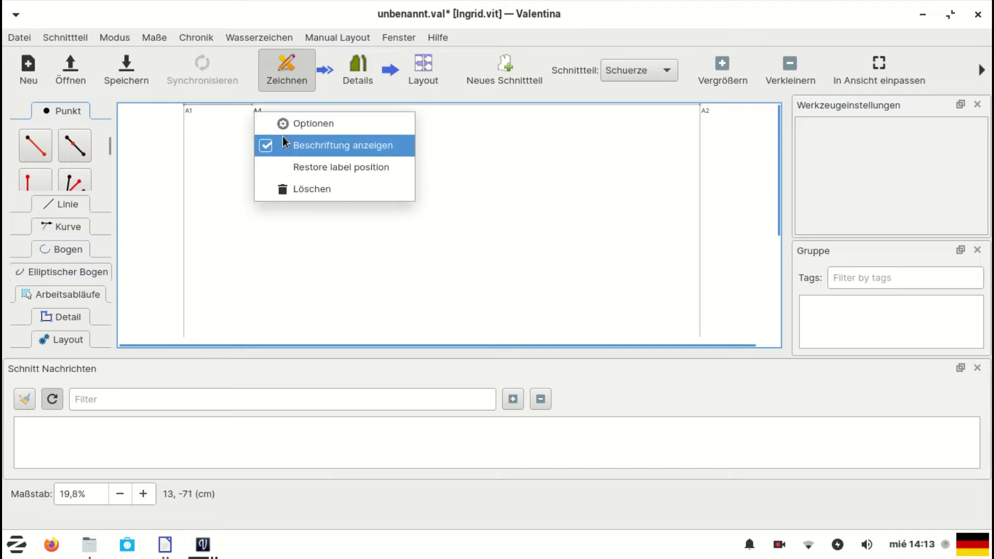
left_click(285, 123)
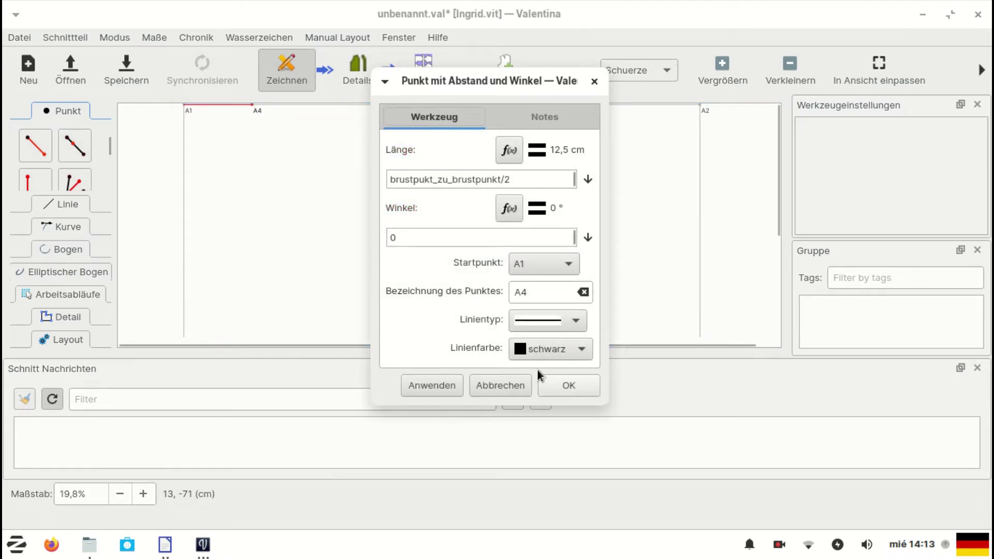
left_click(557, 386)
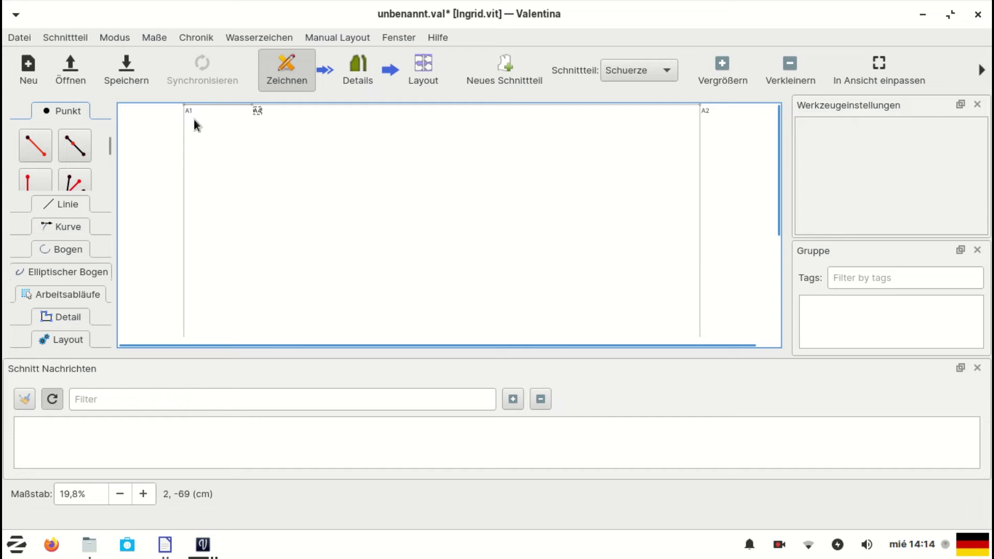
Place a point at distance and angle from A1, about 18.4 cm straight down along the line to A.
mouse_move(189, 110)
left_click(35, 145)
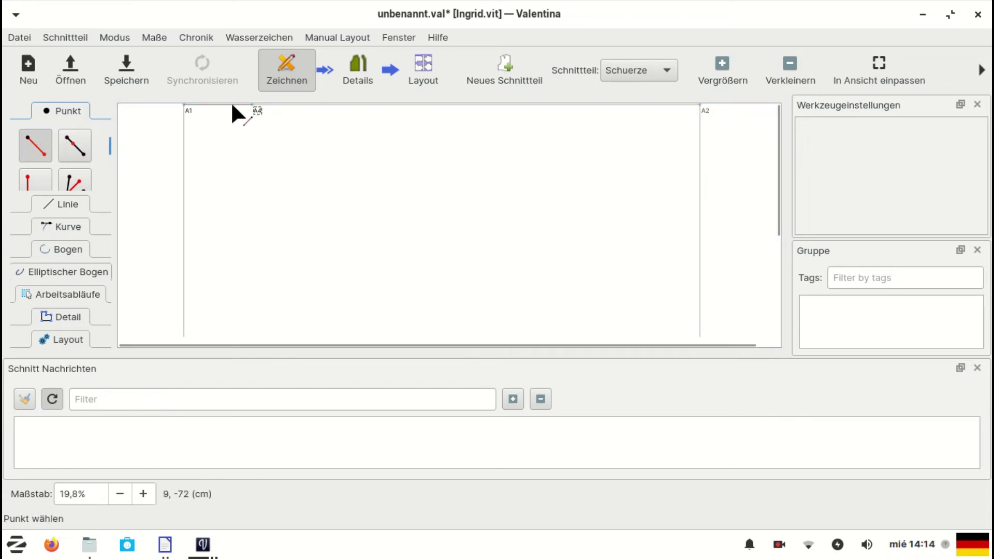
left_click(188, 106)
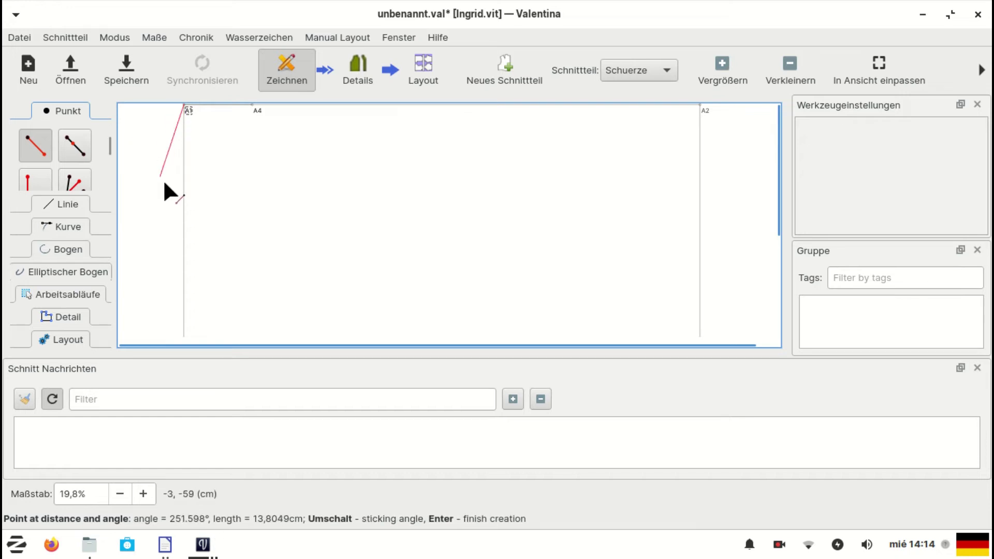
left_click(185, 205)
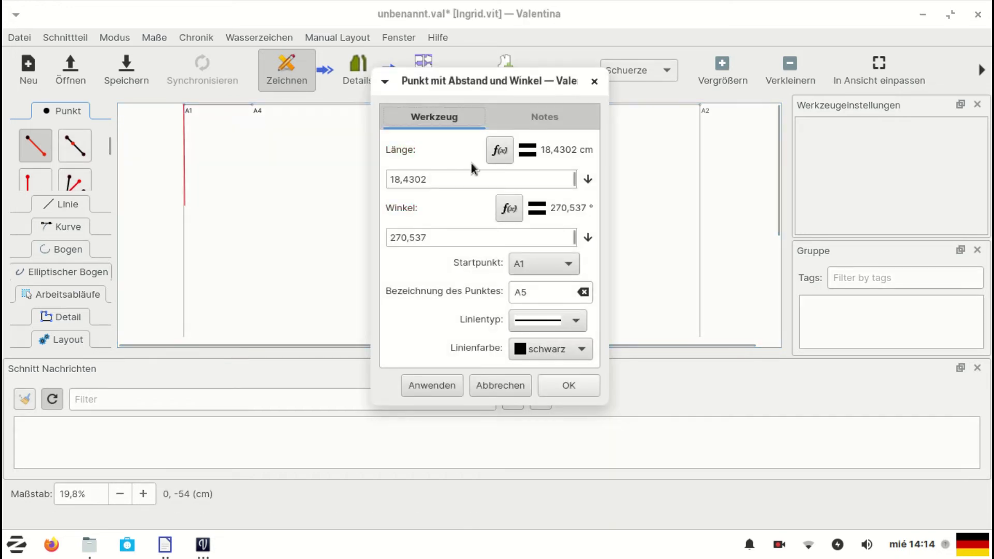
Set the length from A1 to the measurement oberbrust_zur_taille_vorne and create the point.
left_click(498, 150)
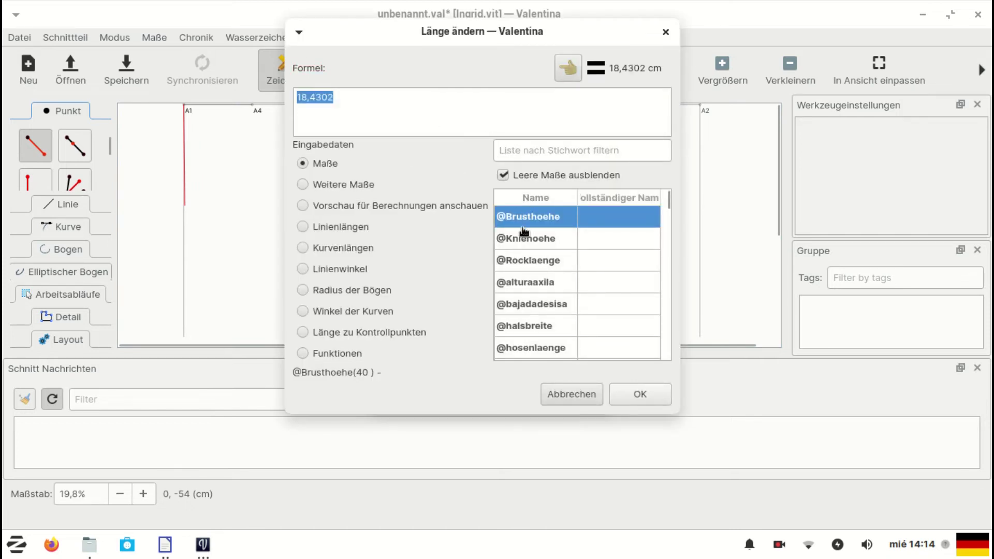
scroll(527, 270, "down", 6)
scroll(526, 270, "down", 6)
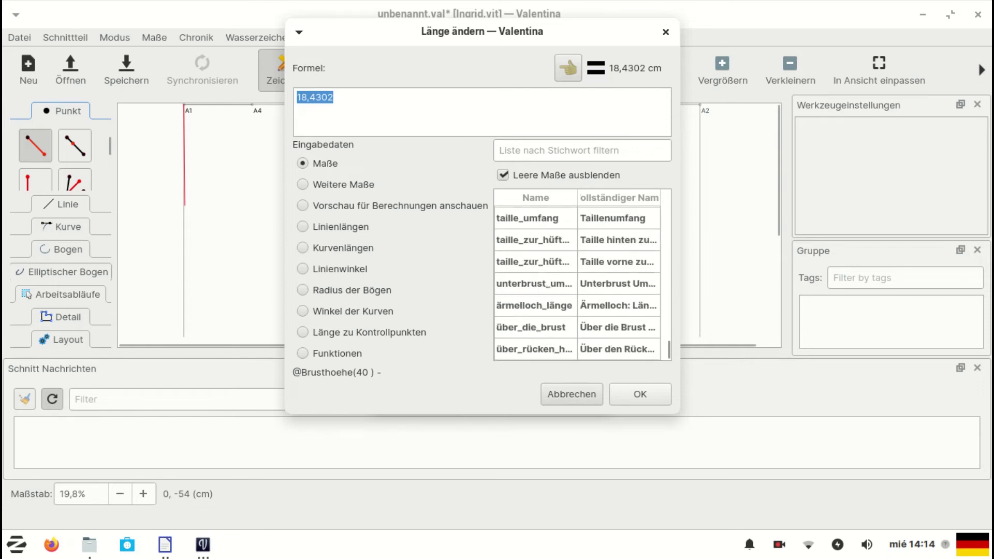
scroll(582, 283, "up", 5)
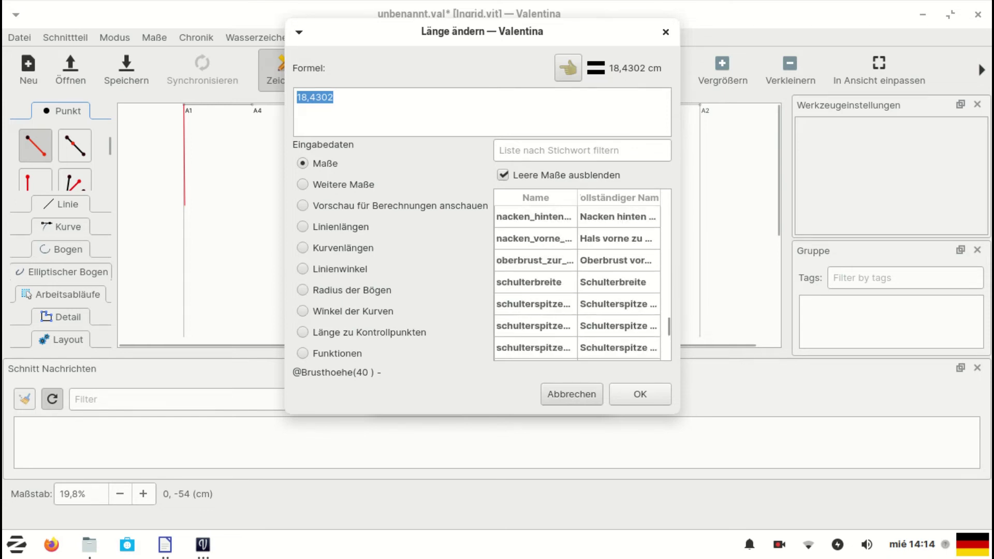
left_click(522, 261)
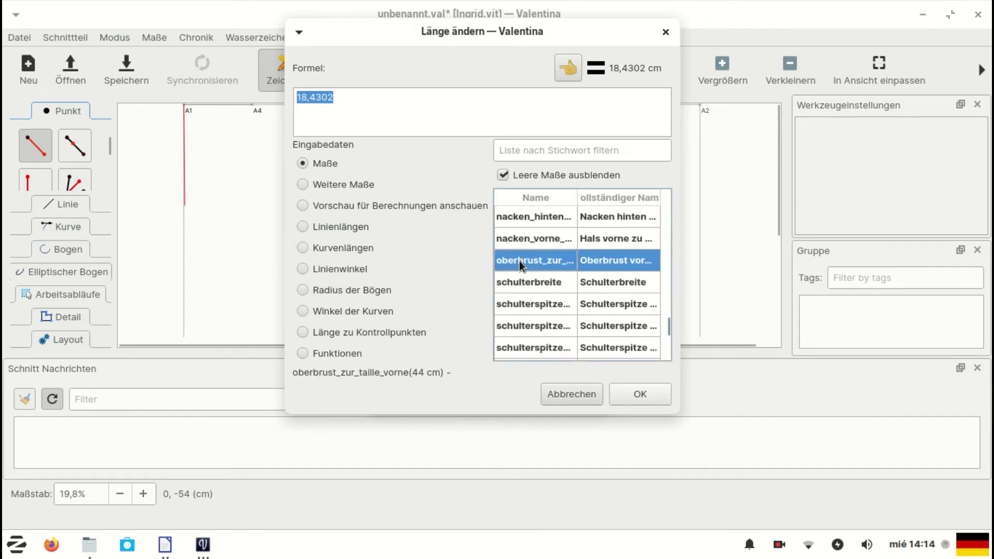
left_click(568, 69)
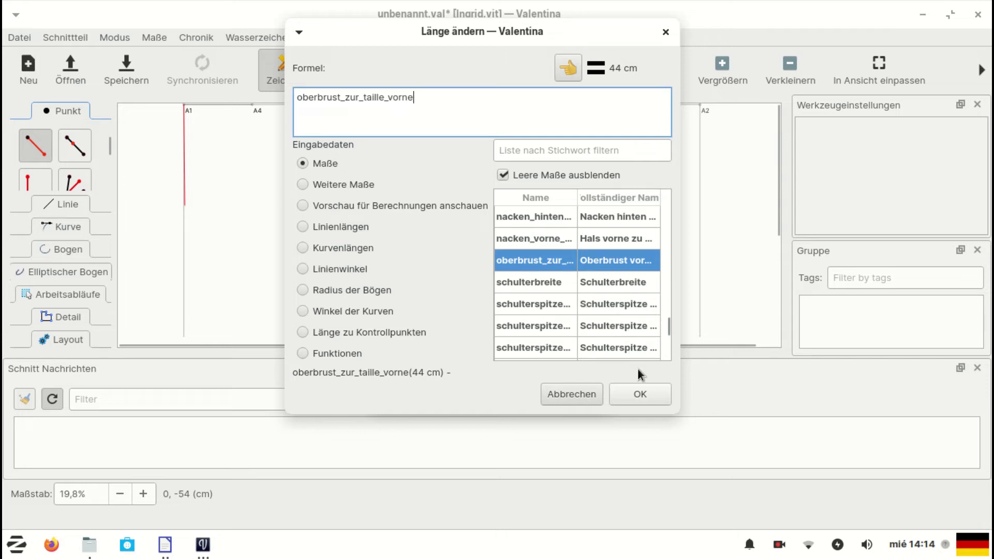
left_click(640, 396)
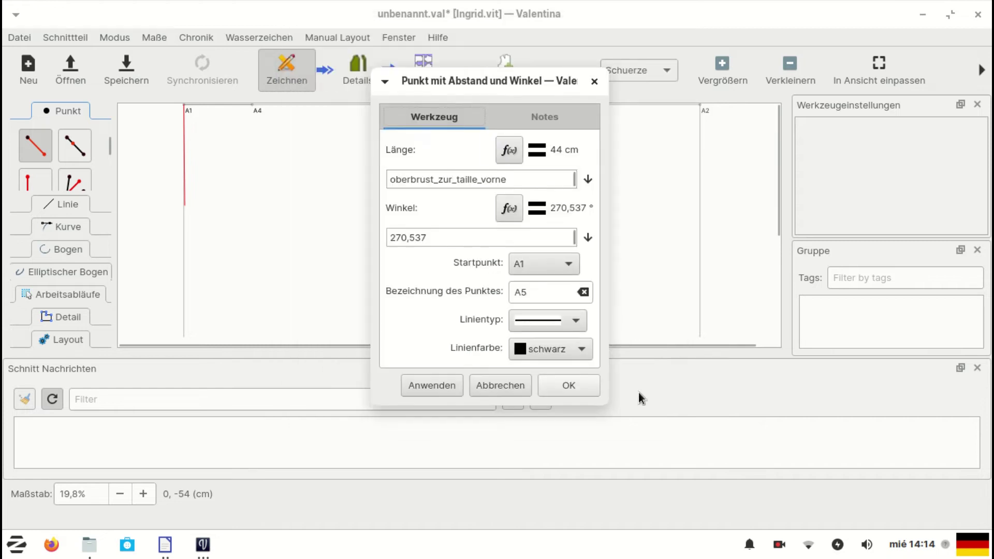
left_click(578, 383)
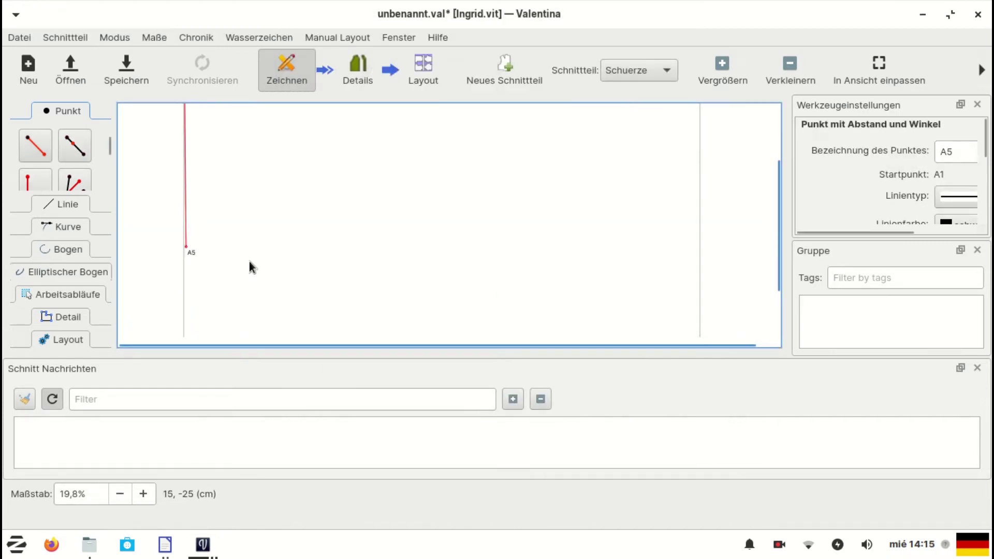
Set point A5's angle to 270° in the point's options.
right_click(195, 255)
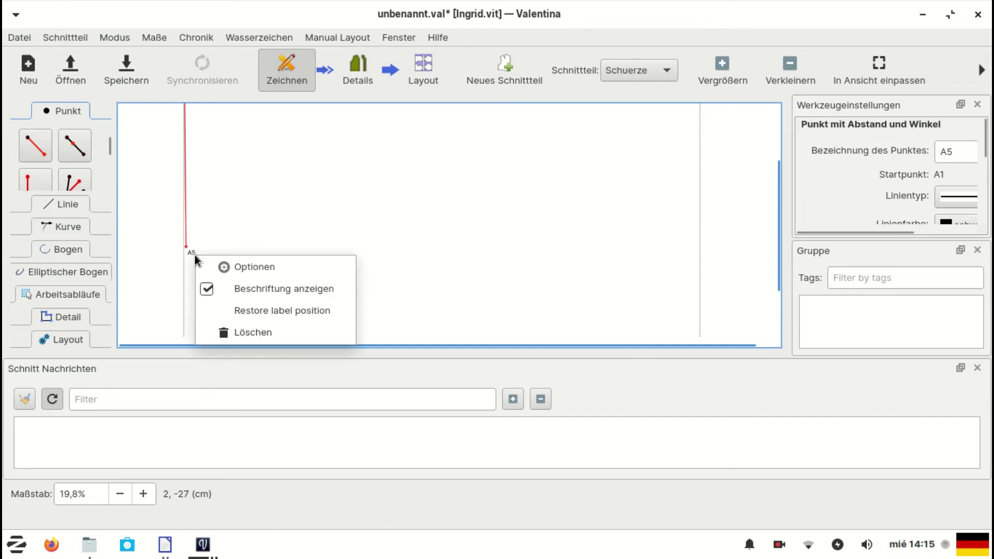
left_click(218, 267)
left_click(440, 237)
key("ctrl+a")
type("270")
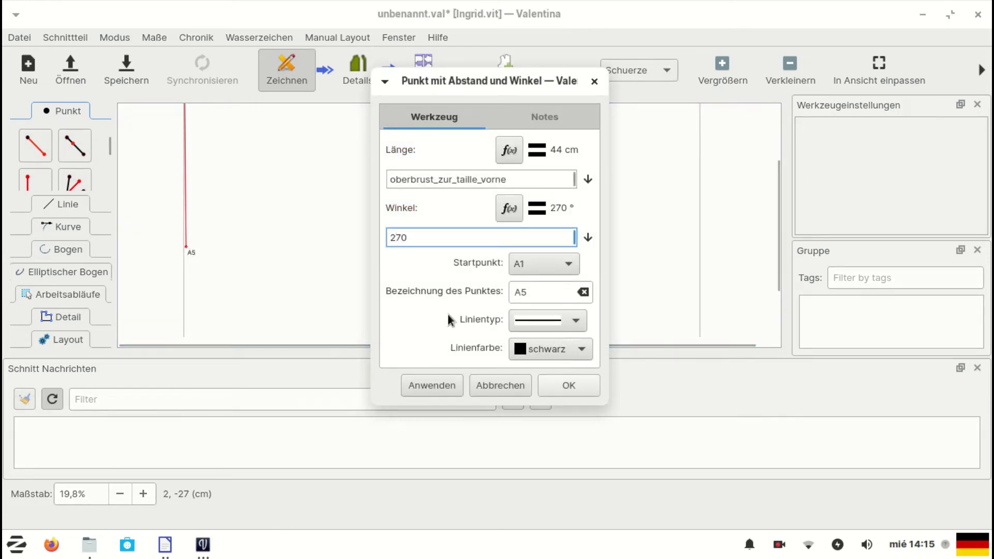
left_click(572, 387)
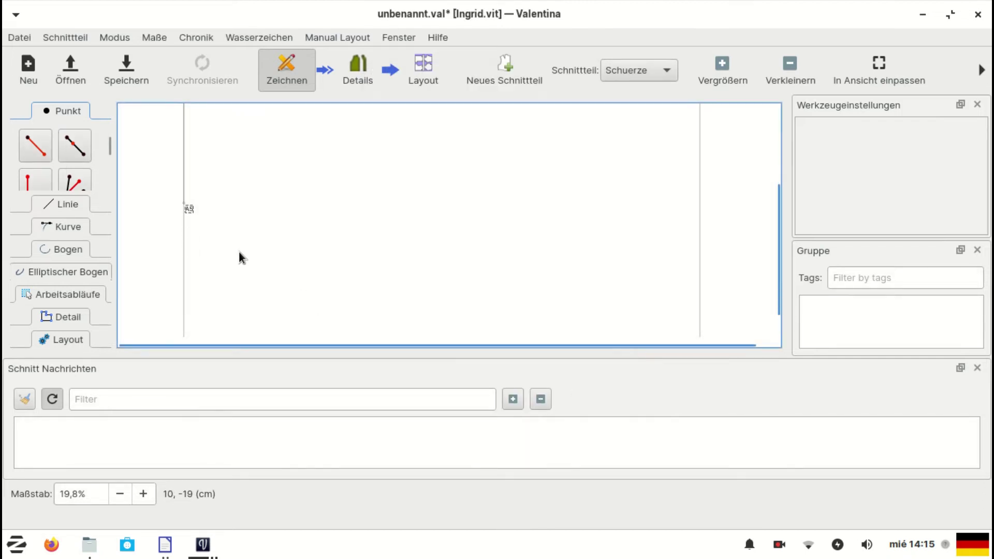
Place a point at distance and angle from A5, about 30 cm horizontally towards the line A2–A3.
left_click_drag(108, 160, 107, 166)
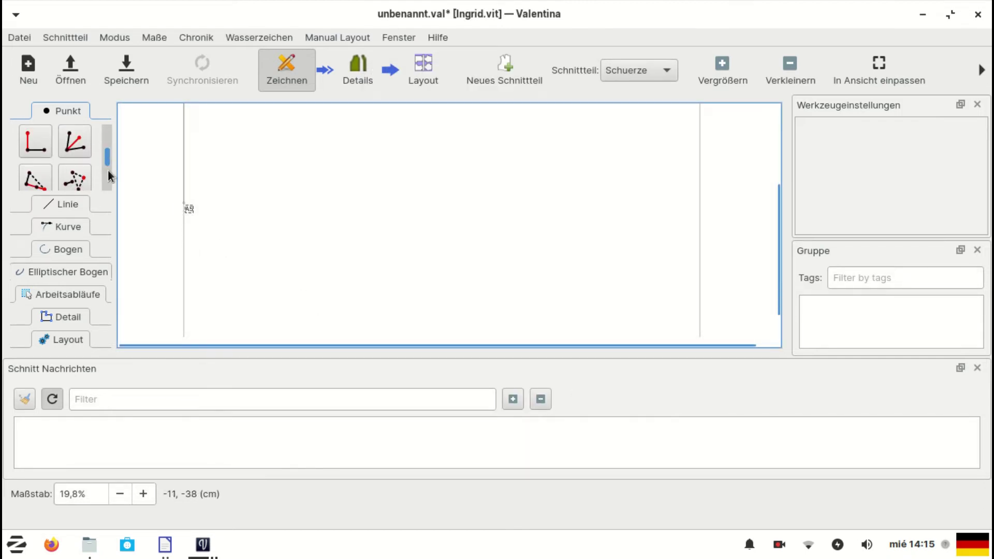
scroll(108, 169, "up", 3)
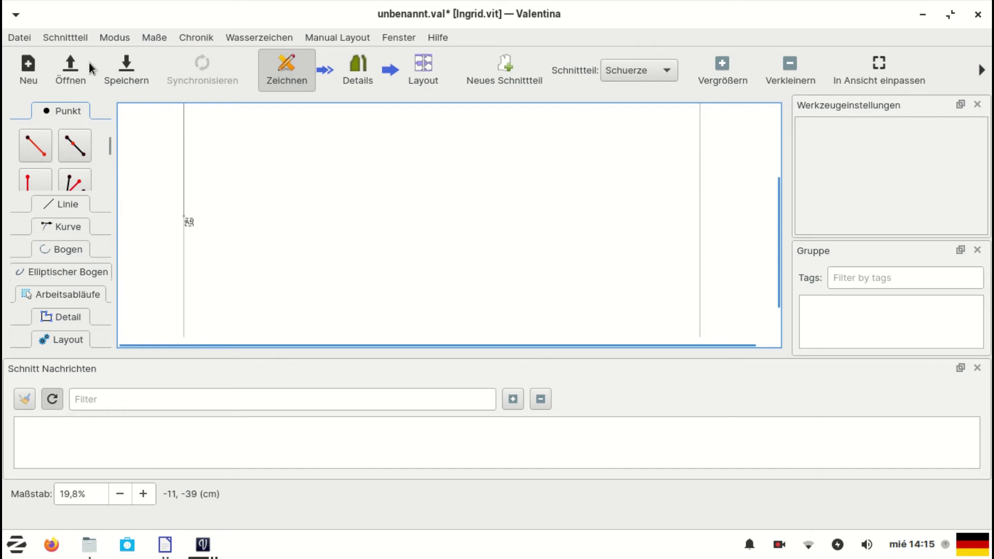
left_click(32, 151)
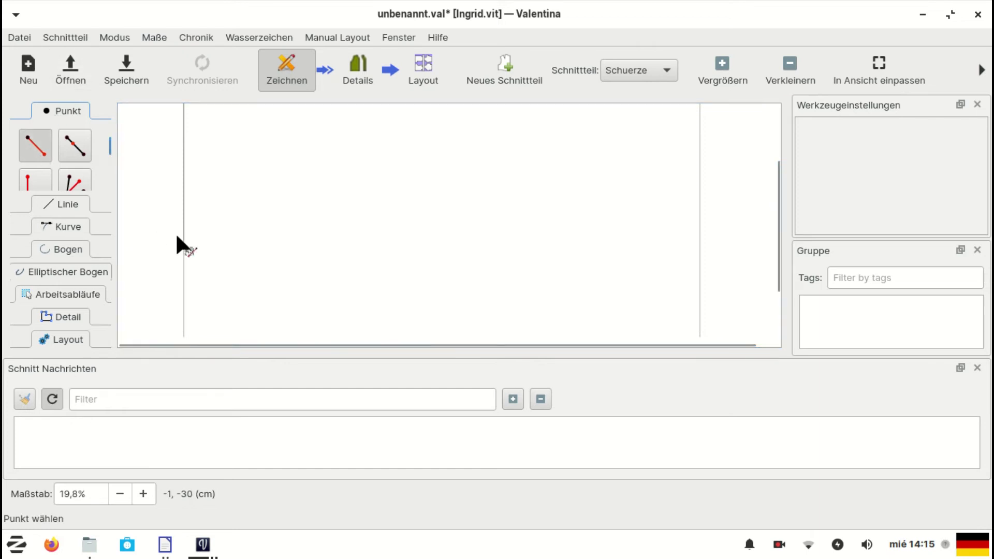
left_click(185, 246)
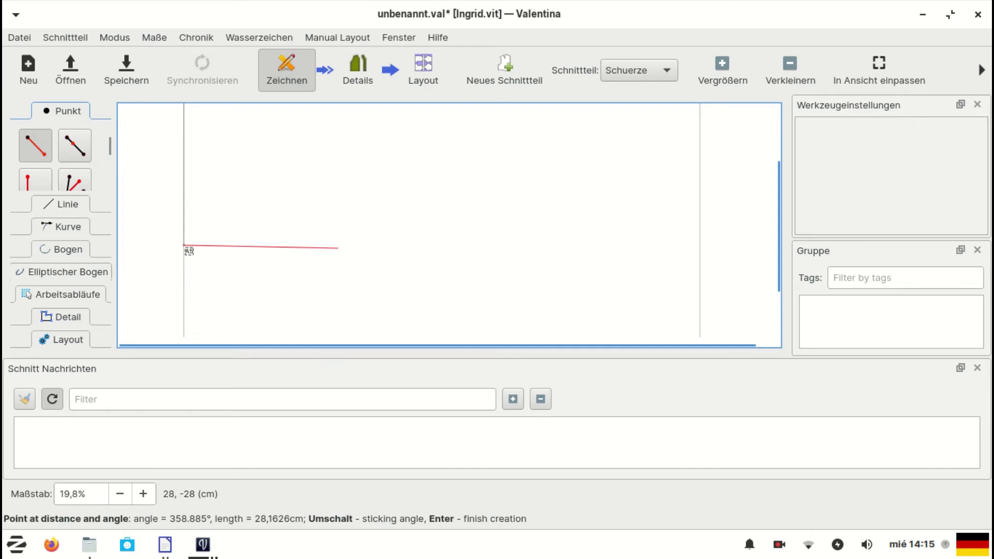
left_click(348, 244)
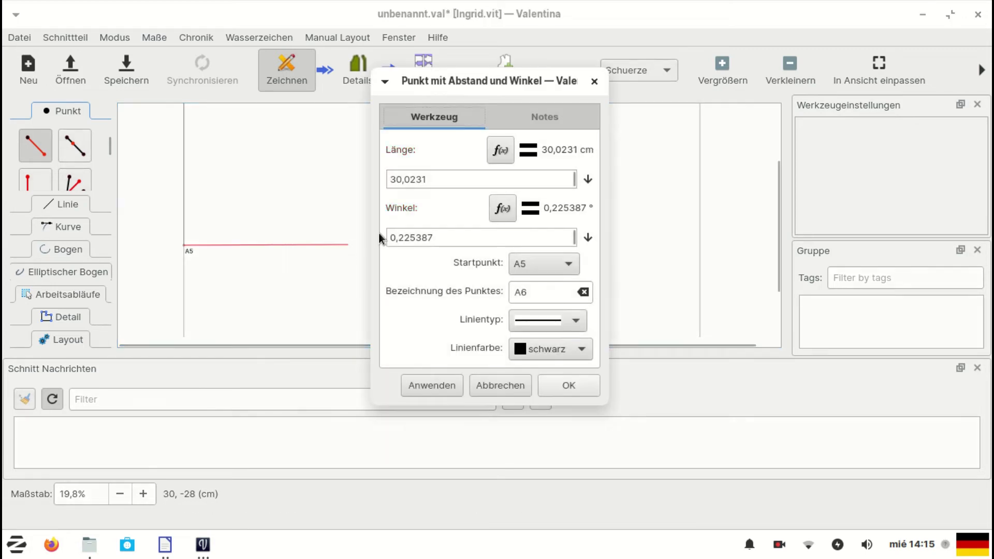
Set the new point's length from A5 to the line length Linie_A_A3 and its angle to 0°, and create it.
double_click(445, 180)
left_click(492, 145)
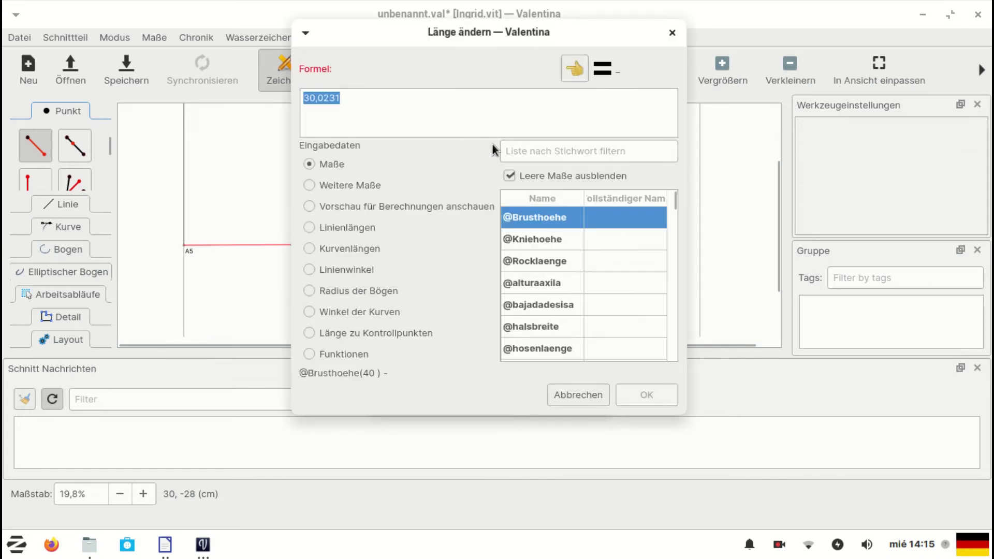
left_click(343, 227)
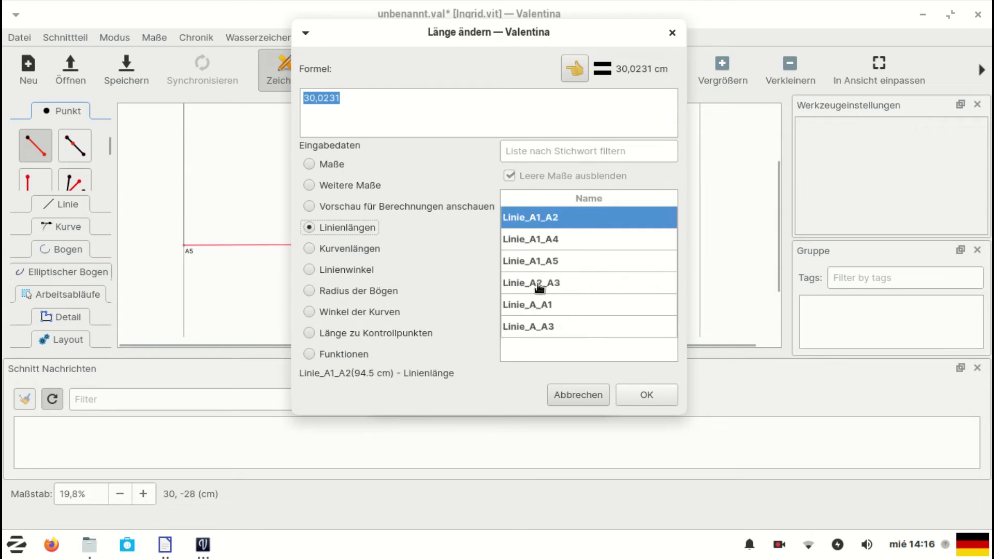
left_click(529, 326)
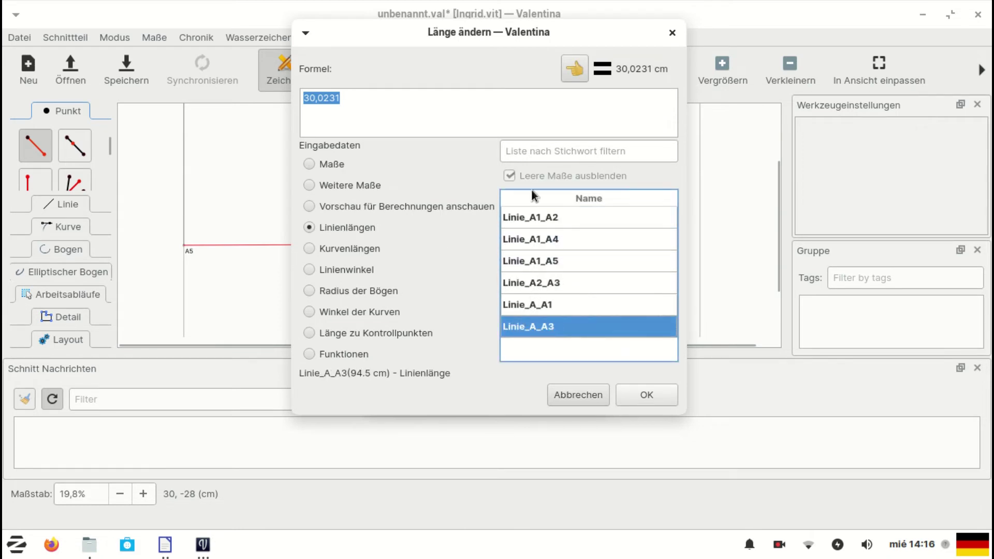
left_click(574, 71)
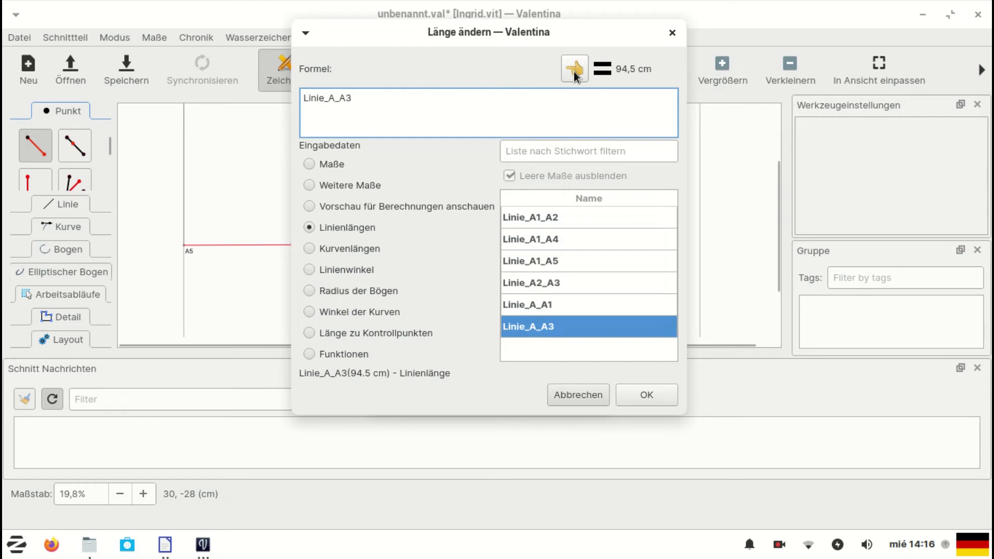
left_click(647, 398)
left_click(475, 237)
key("ctrl+a")
type("0")
left_click(569, 385)
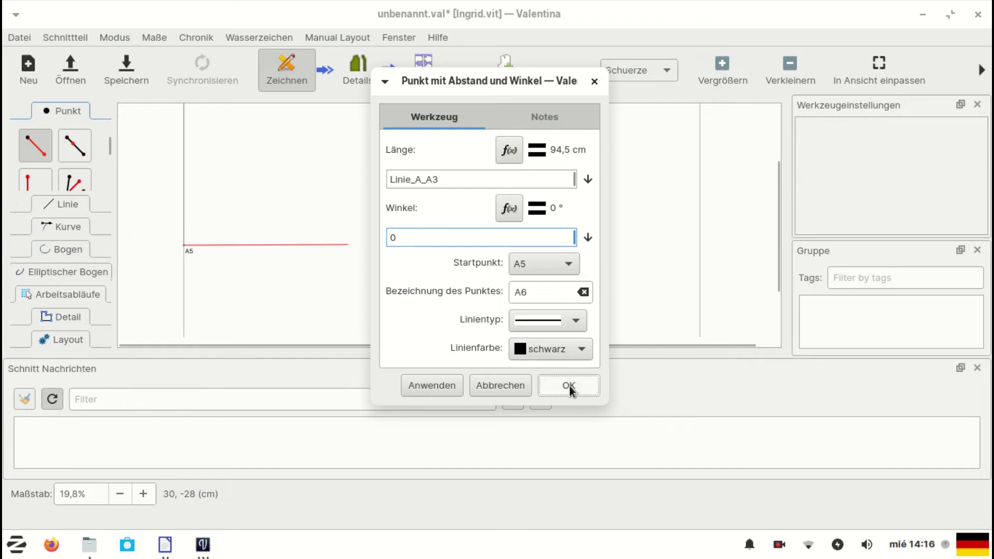
Create a point at distance and angle from A6 towards A3, with length 5 cm and angle 270°.
scroll(628, 287, "up", 3)
scroll(628, 286, "down", 3)
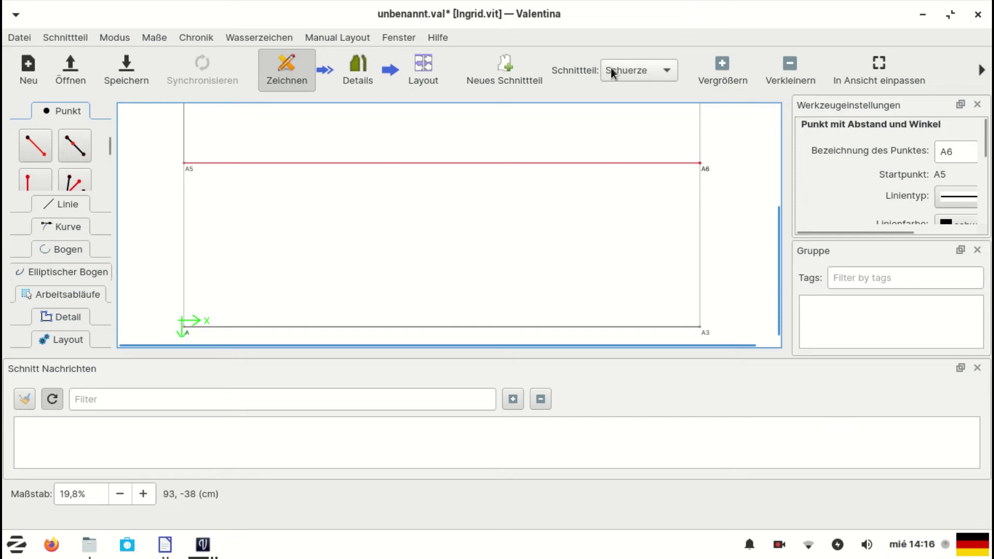
left_click(34, 145)
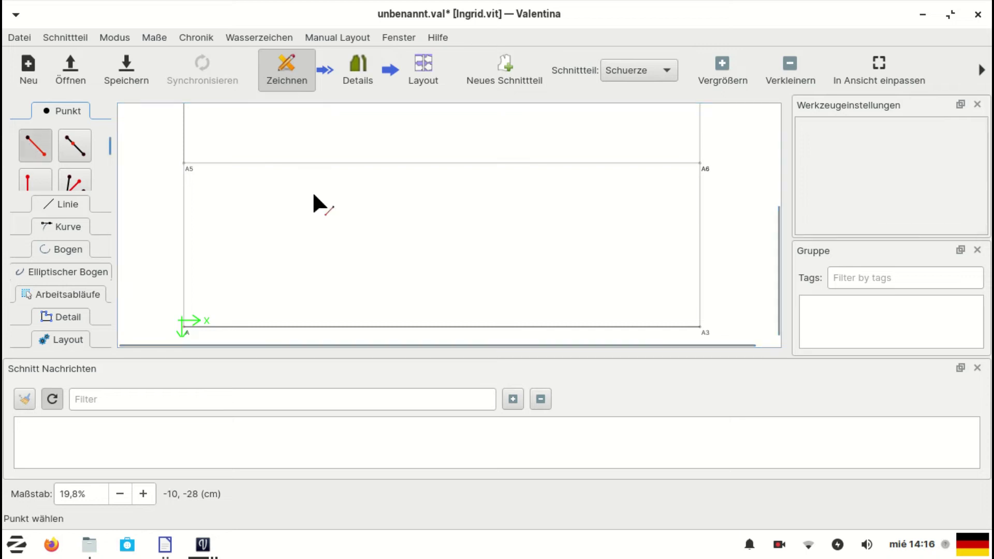
left_click(700, 164)
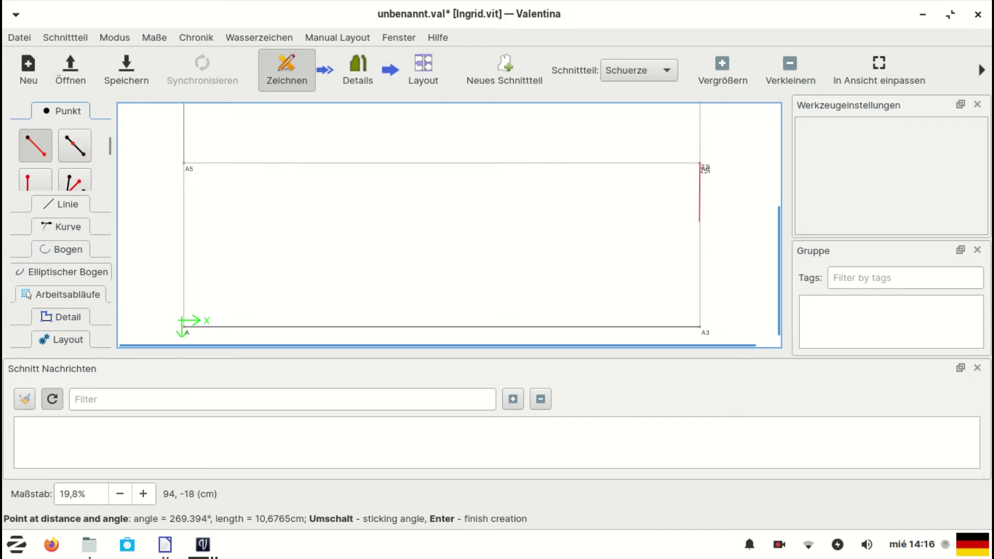
left_click(700, 222)
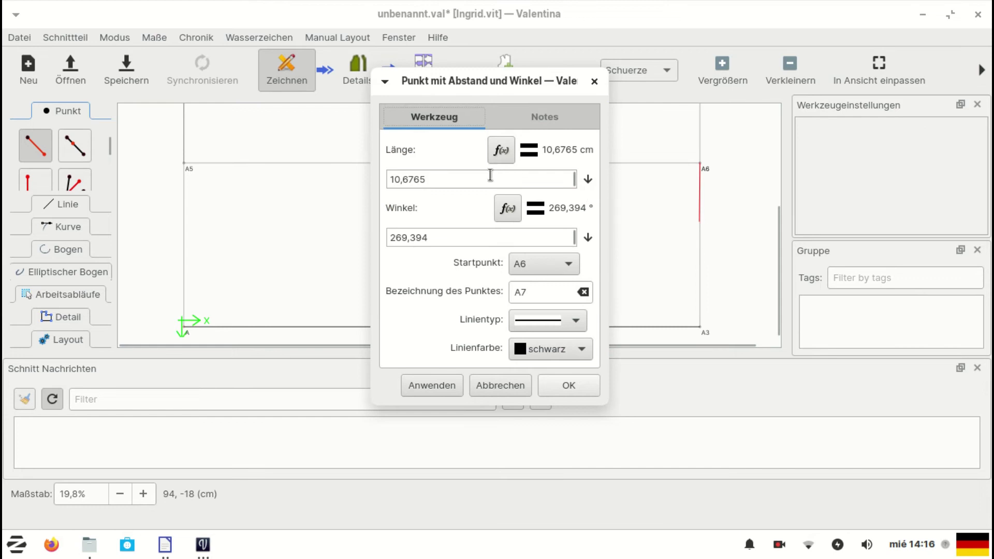
type("5")
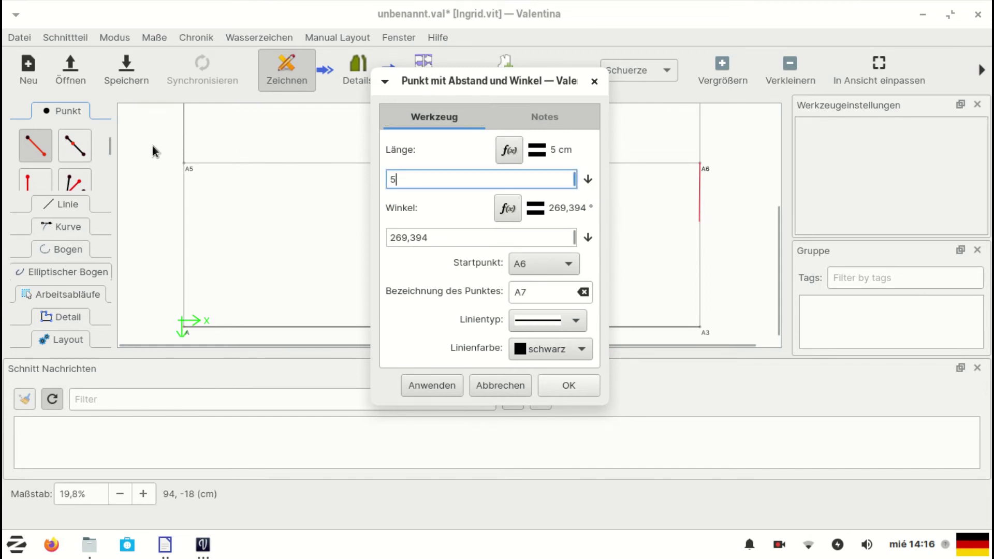
left_click(444, 241)
type("70")
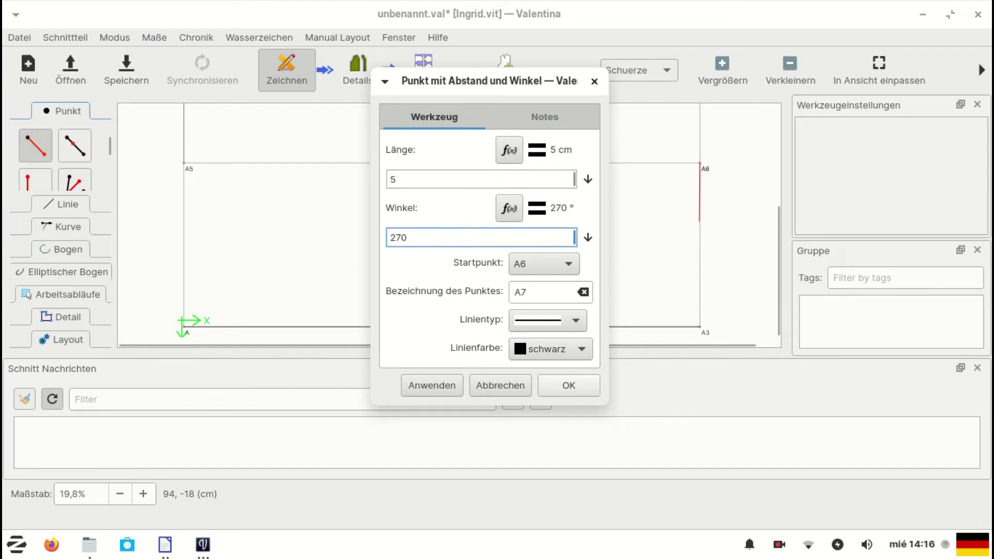
left_click(560, 389)
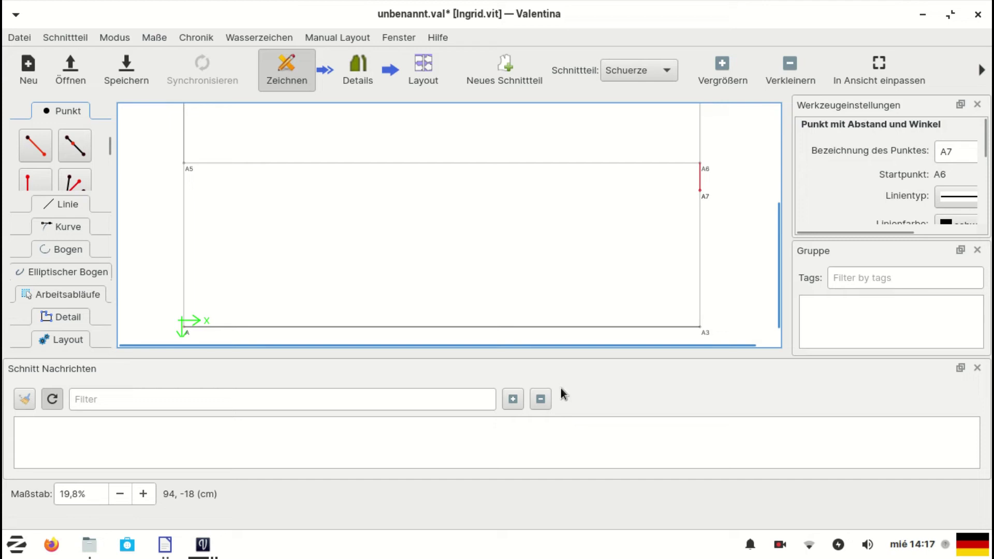
Draw a simple curve from point A4 to point A7.
scroll(570, 328, "up", 5)
scroll(570, 328, "down", 4)
scroll(526, 225, "up", 4)
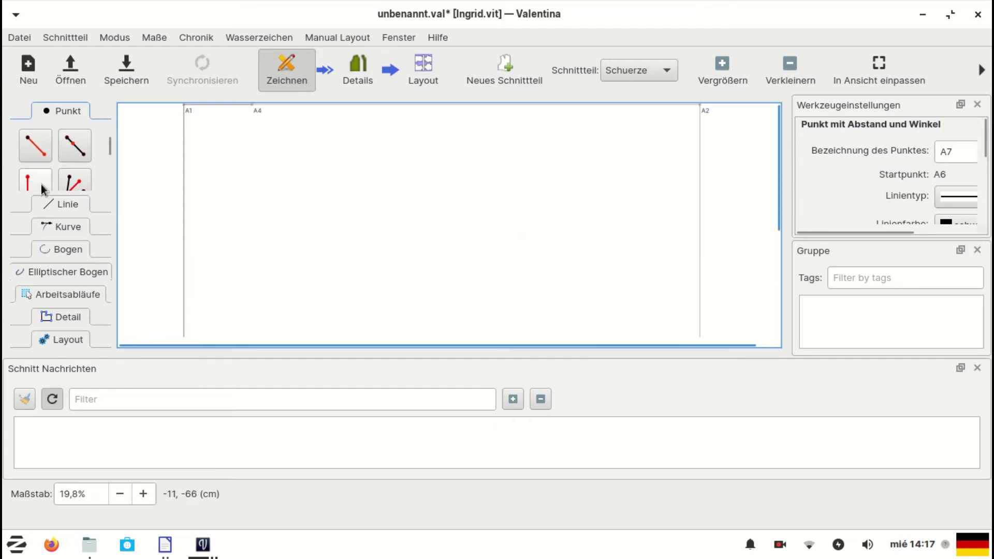
left_click(63, 232)
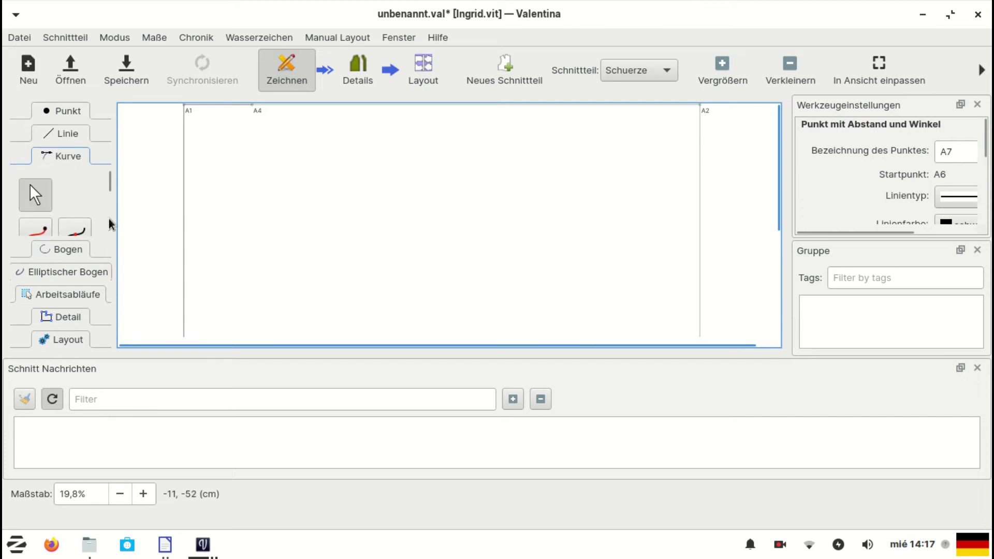
left_click(36, 202)
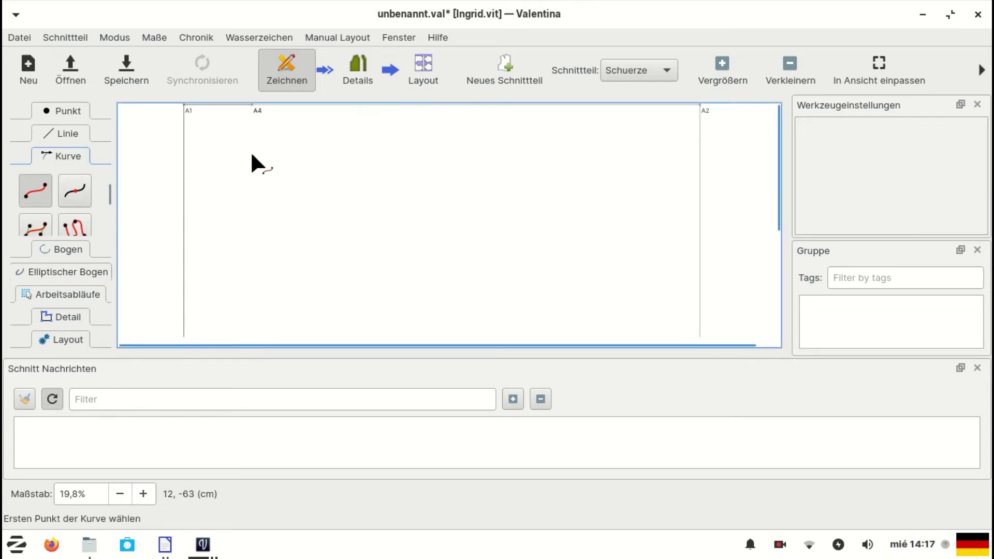
left_click(254, 105)
scroll(321, 265, "down", 2)
left_click(702, 280)
scroll(482, 193, "up", 1)
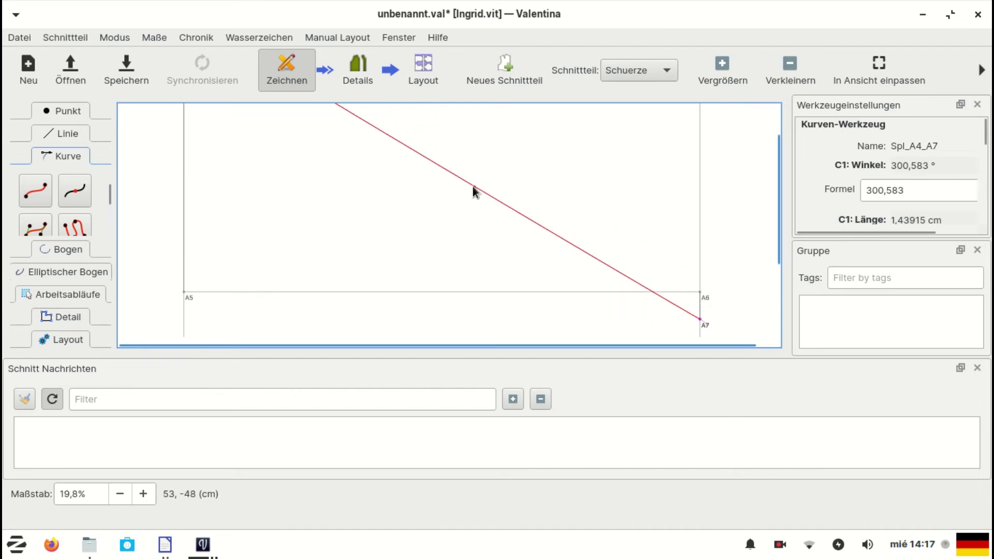
Select the curve A4–A7 and pull its control handle at A7 away from the point, diagonally down towards line A–A3.
left_click(471, 189)
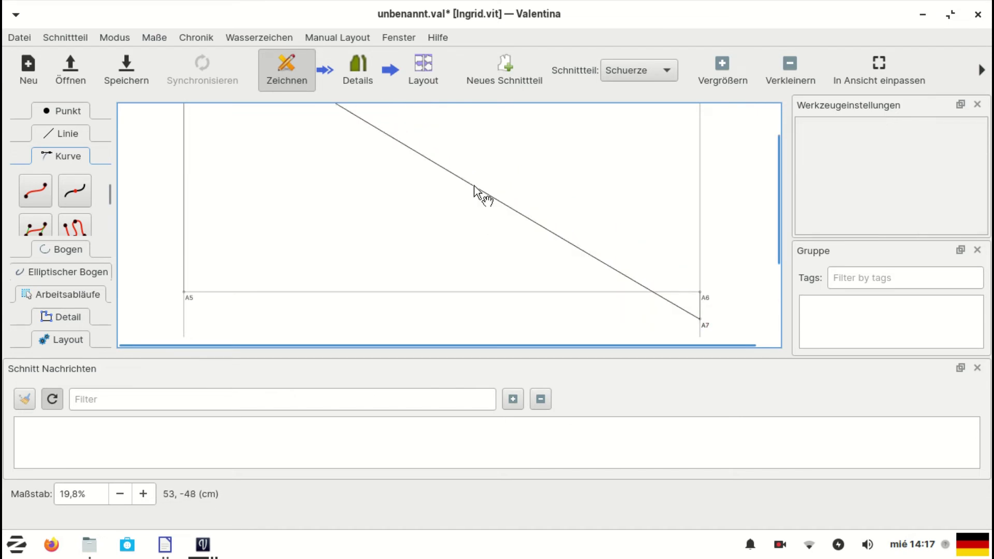
left_click(474, 187)
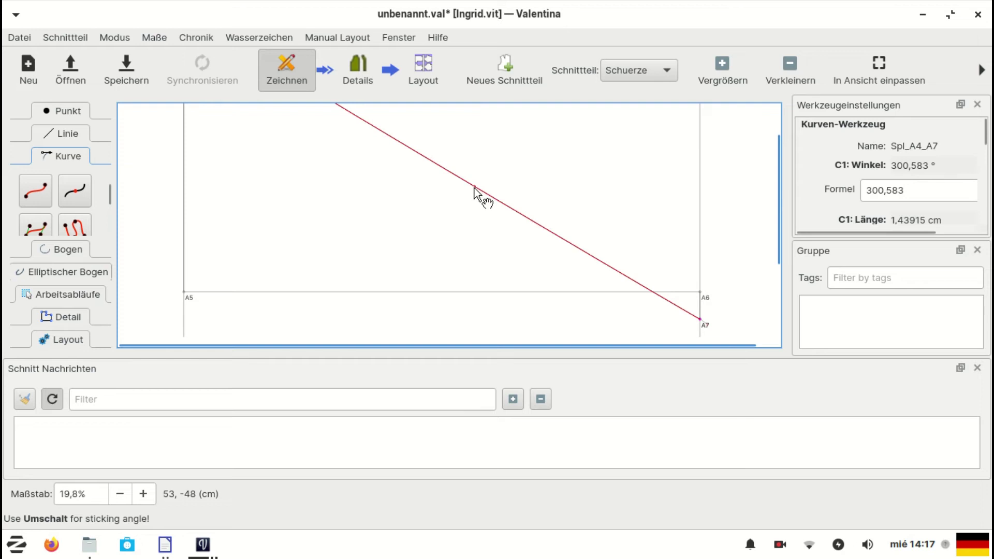
left_click(708, 323)
left_click_drag(693, 313, 674, 313)
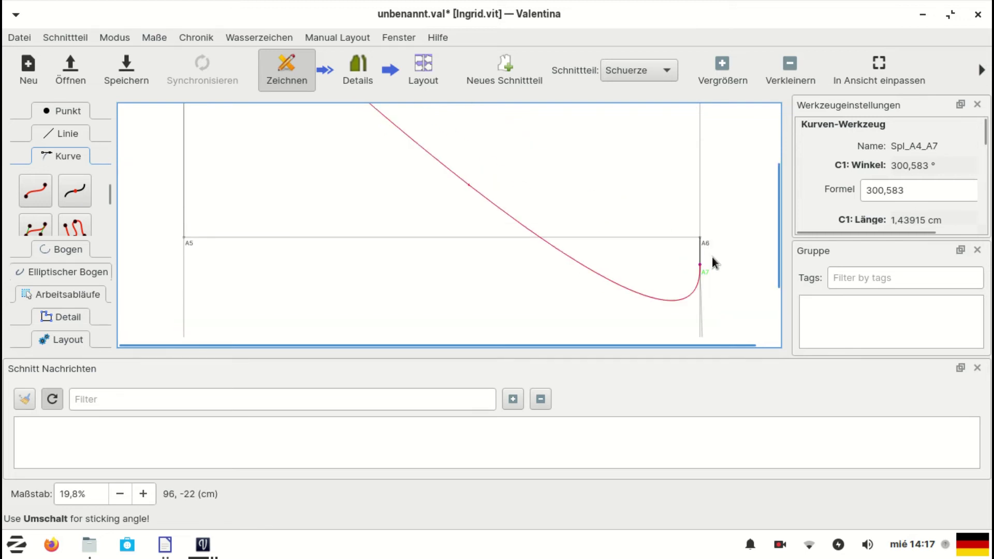
left_click(714, 67)
left_click(715, 67)
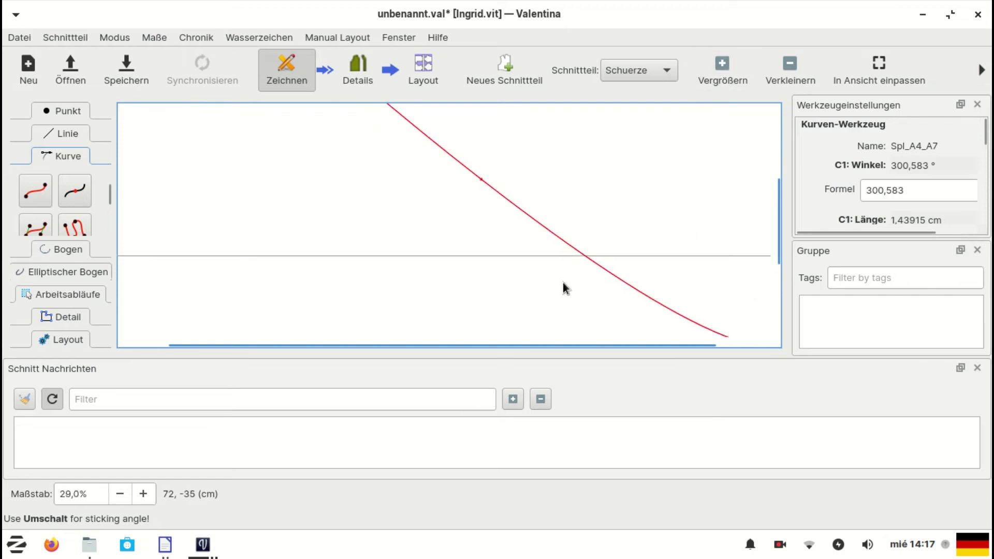
left_click_drag(560, 340, 657, 340)
scroll(703, 274, "down", 3)
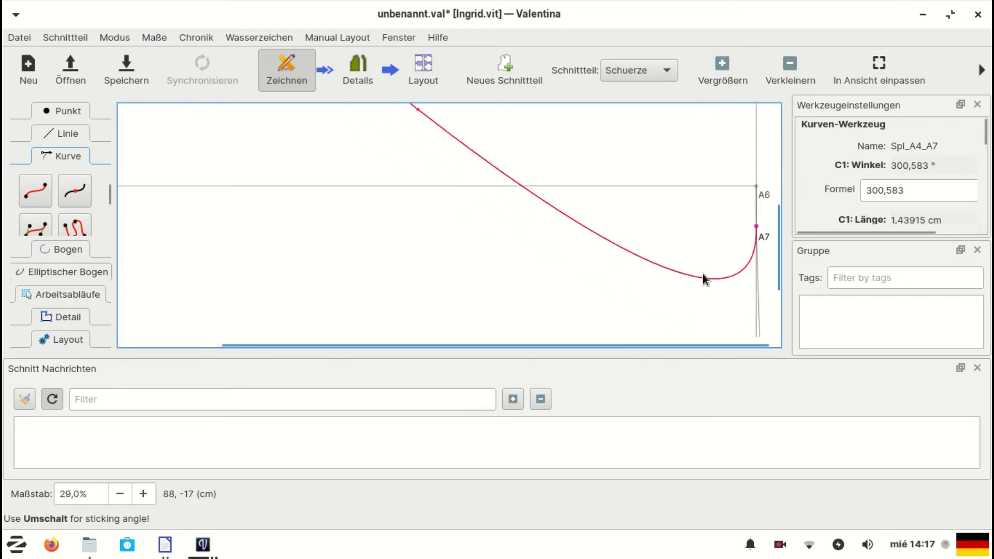
left_click(717, 68)
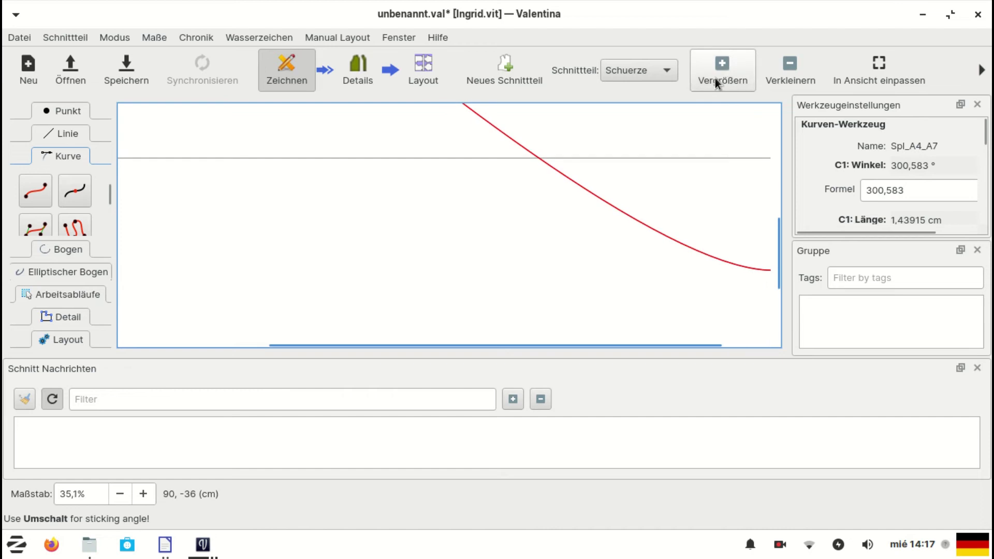
left_click_drag(648, 344, 737, 337)
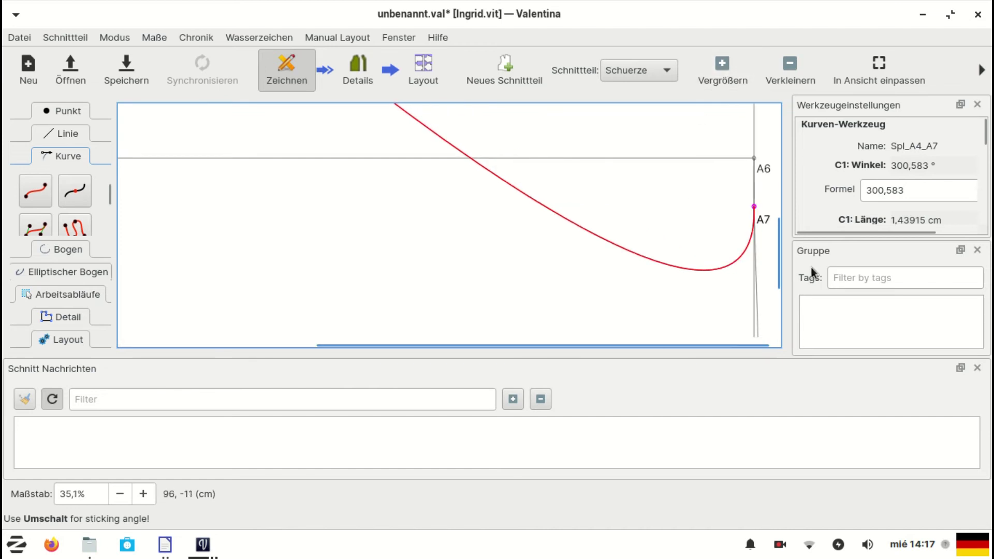
left_click_drag(775, 274, 663, 217)
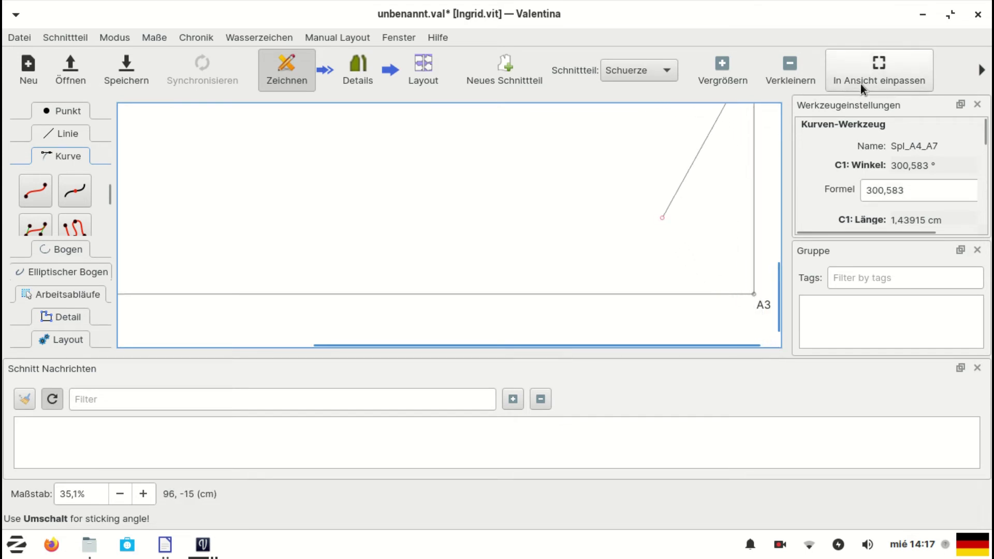
Swing the control handle at A7 so that it runs roughly horizontally inward, flattening the end of curve A4–A7.
left_click(795, 76)
left_click(792, 74)
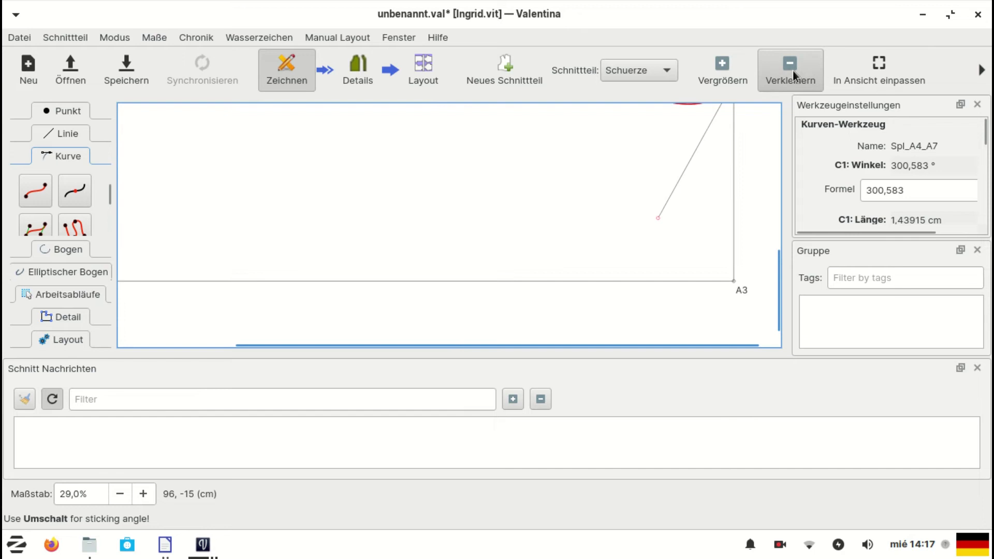
left_click(793, 74)
scroll(652, 215, "up", 3)
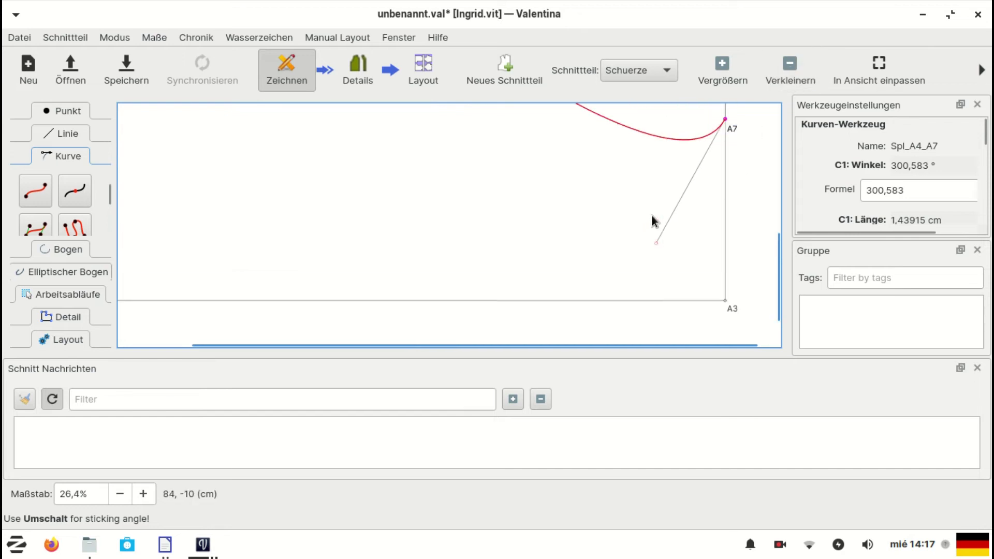
left_click_drag(658, 315, 579, 193)
Pull the control handle of curve A4–A7 at A4 downwards to an angle of about 264° and a length of about 16.5 cm.
scroll(426, 176, "up", 5)
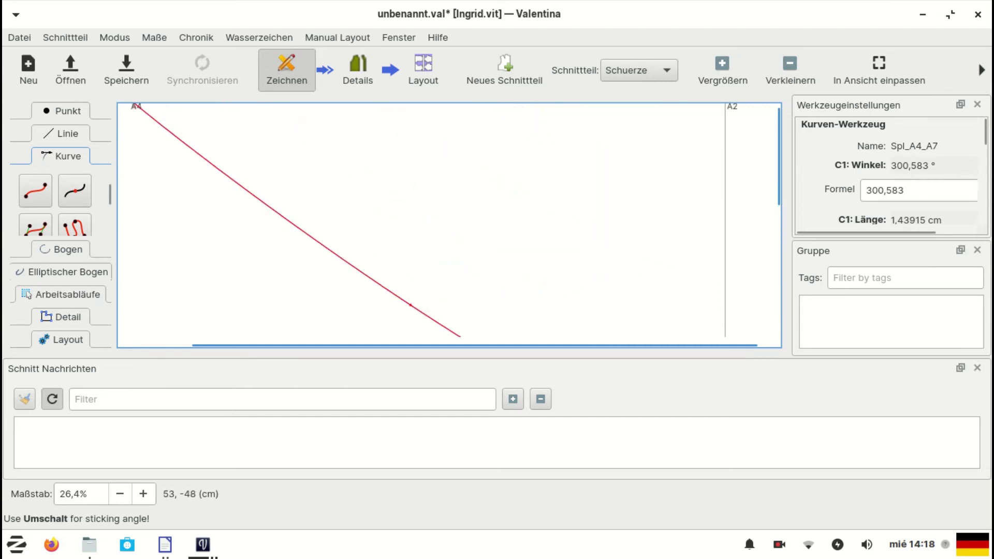
left_click_drag(405, 346, 222, 322)
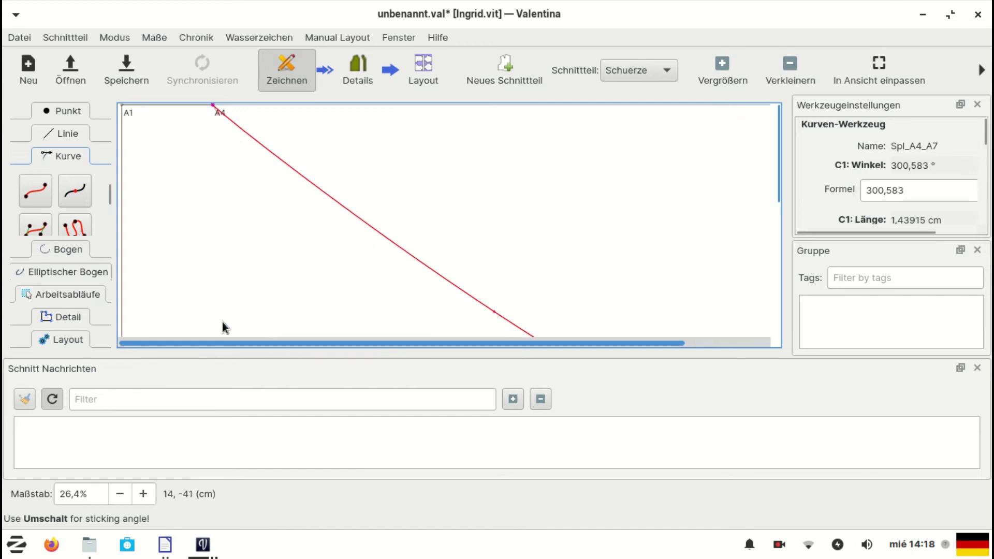
left_click(719, 67)
left_click(728, 67)
left_click_drag(529, 344, 226, 229)
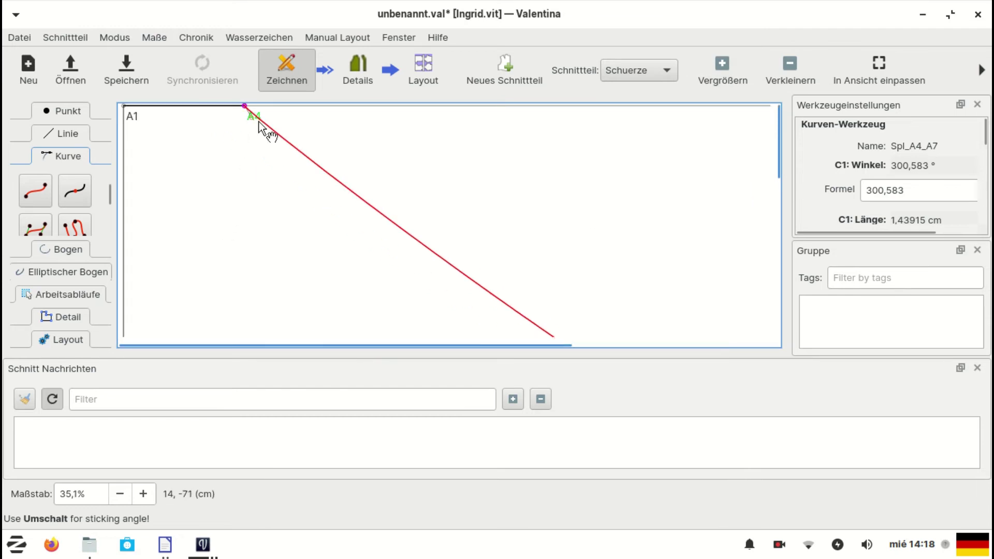
left_click_drag(250, 121, 246, 240)
left_click(884, 78)
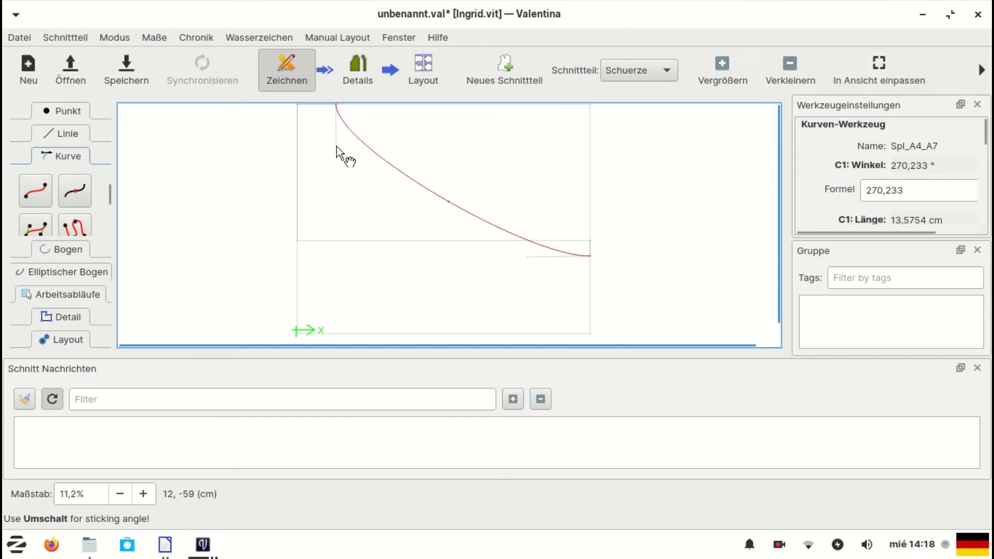
mouse_move(337, 147)
left_mouse_down()
mouse_move(337, 179)
mouse_move(355, 185)
mouse_move(344, 147)
mouse_move(331, 153)
left_mouse_up()
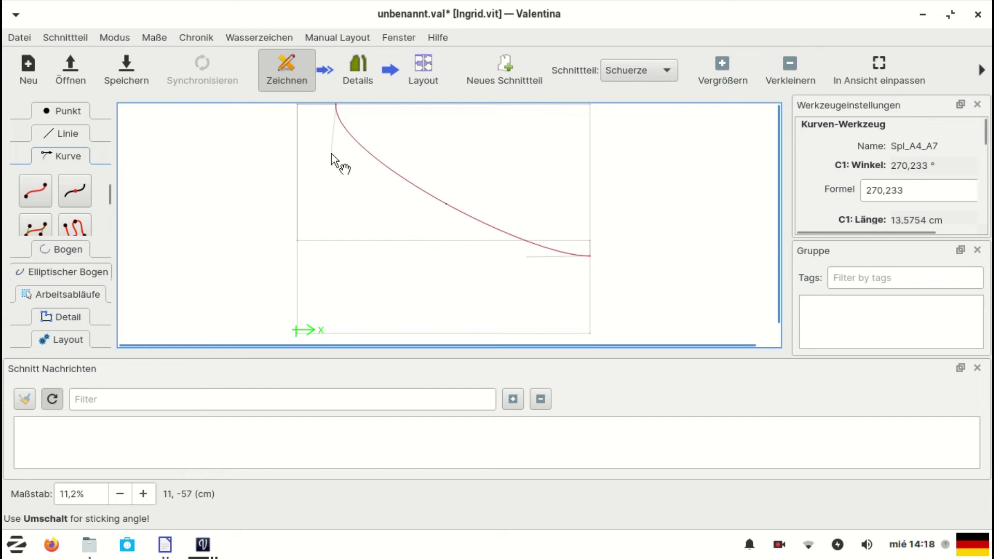
key("Return")
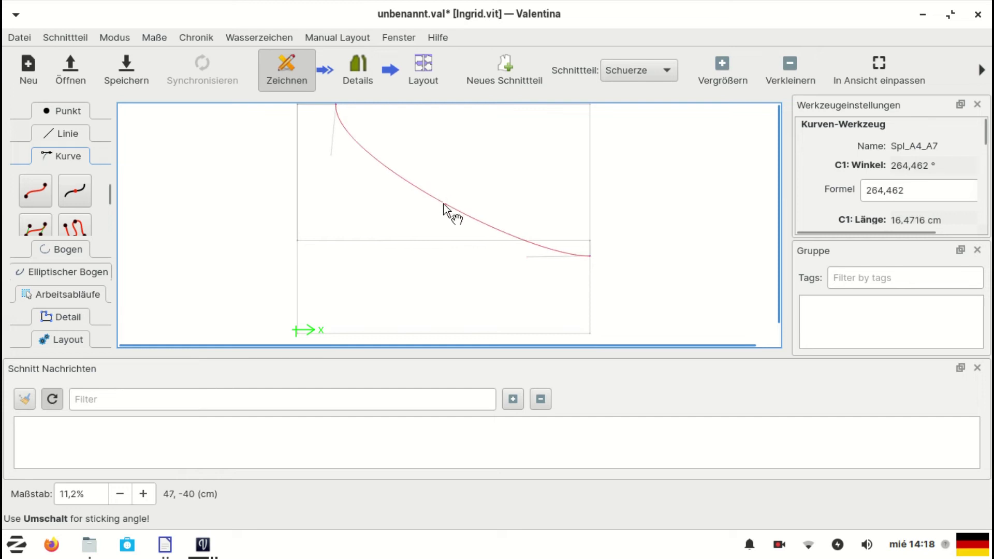
left_click(444, 203)
key("Return")
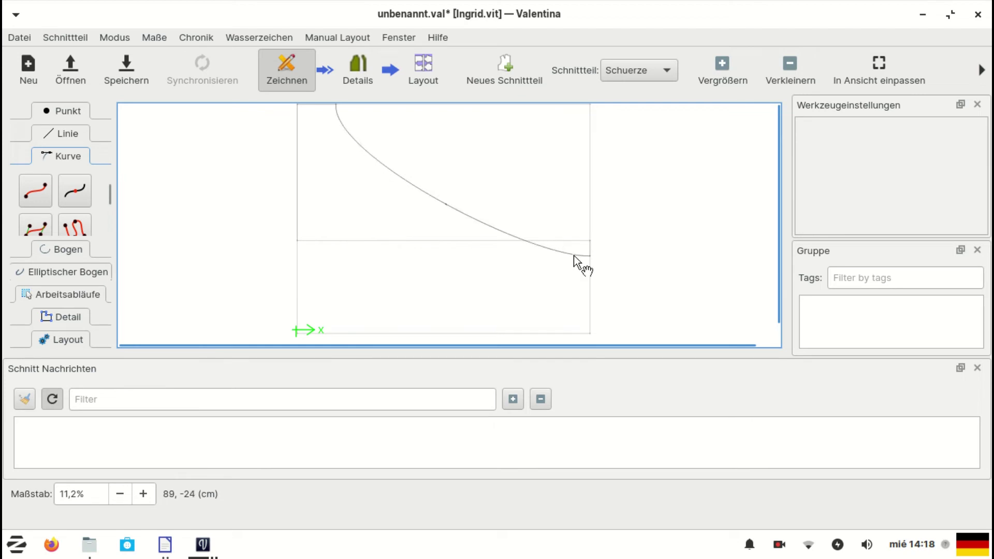
mouse_move(574, 256)
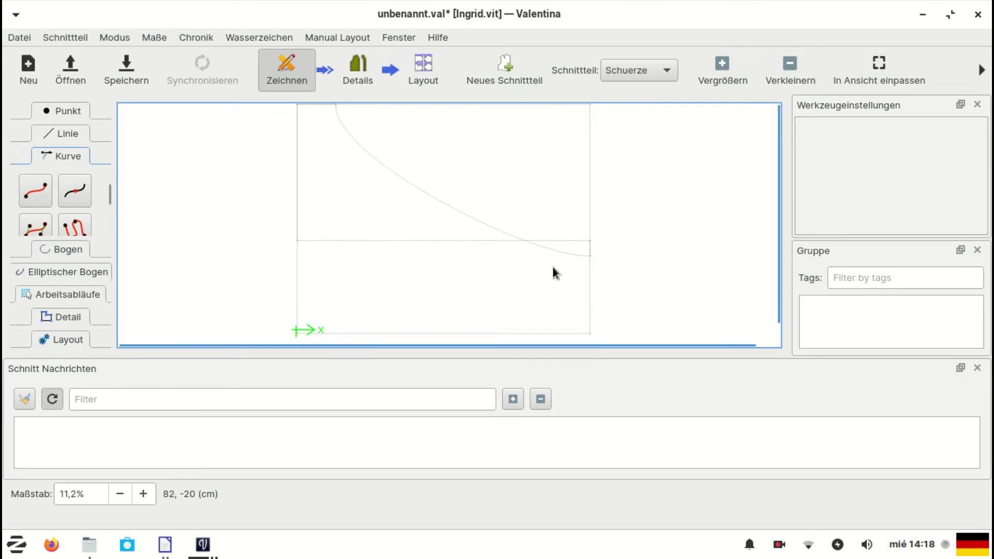
Create point A8 on the line from A3 to A2, at a distance of 10 cm from A3.
left_click(702, 66)
left_click(703, 66)
left_click(735, 66)
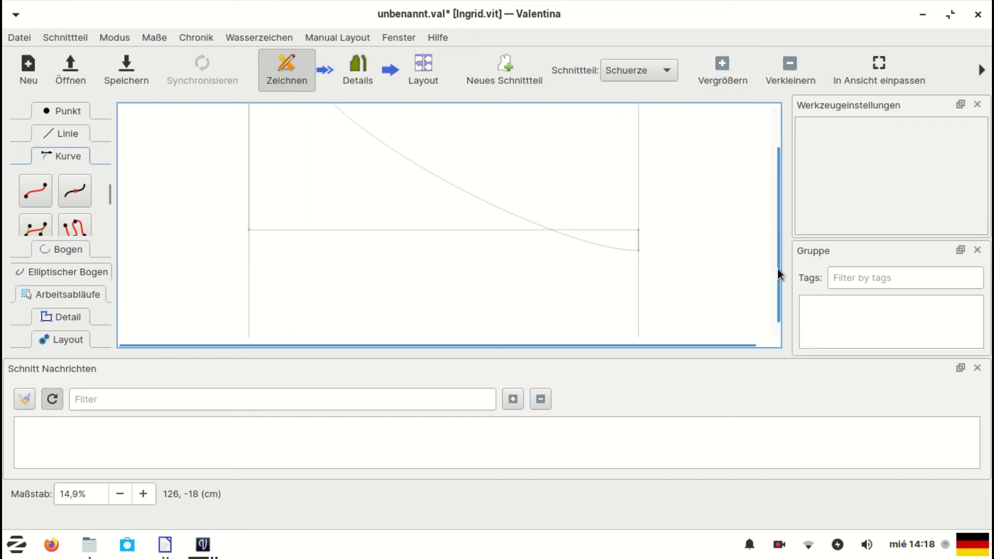
left_click_drag(777, 269, 769, 357)
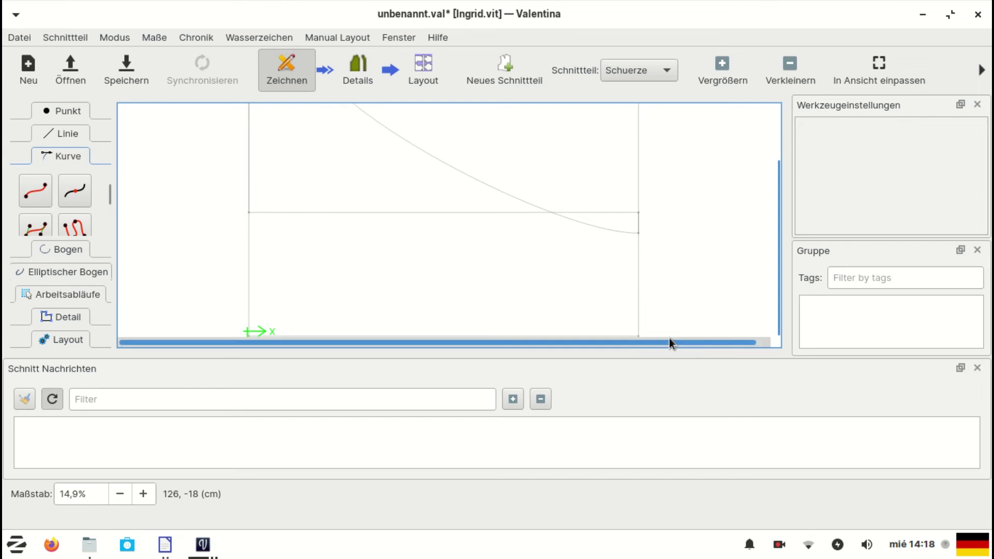
left_click_drag(674, 344, 687, 342)
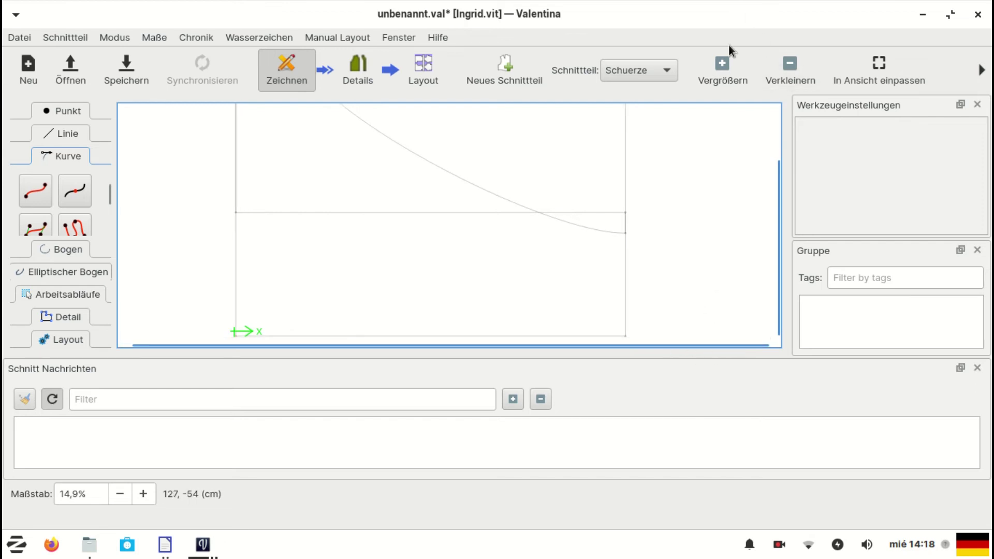
left_click(724, 67)
left_click(724, 66)
left_click(724, 66)
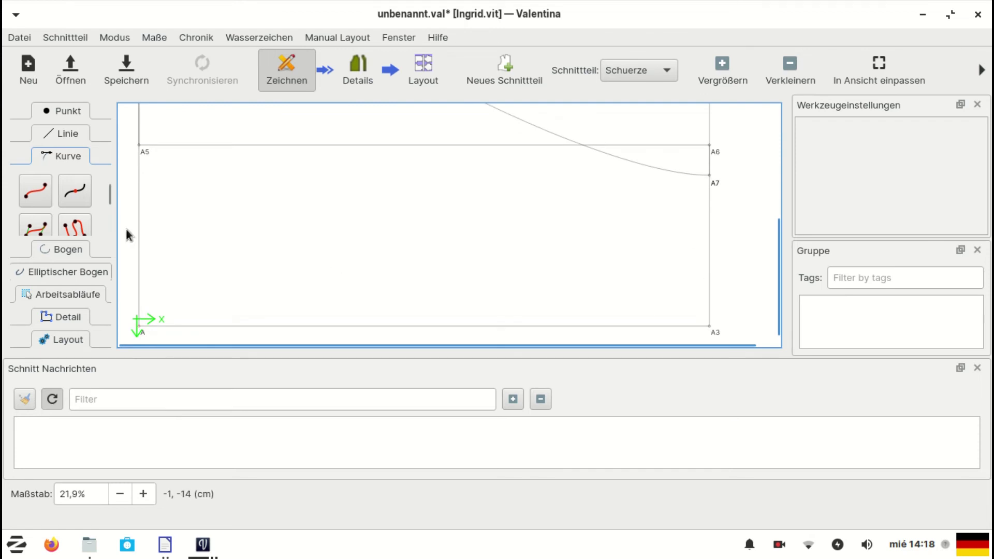
left_click(70, 112)
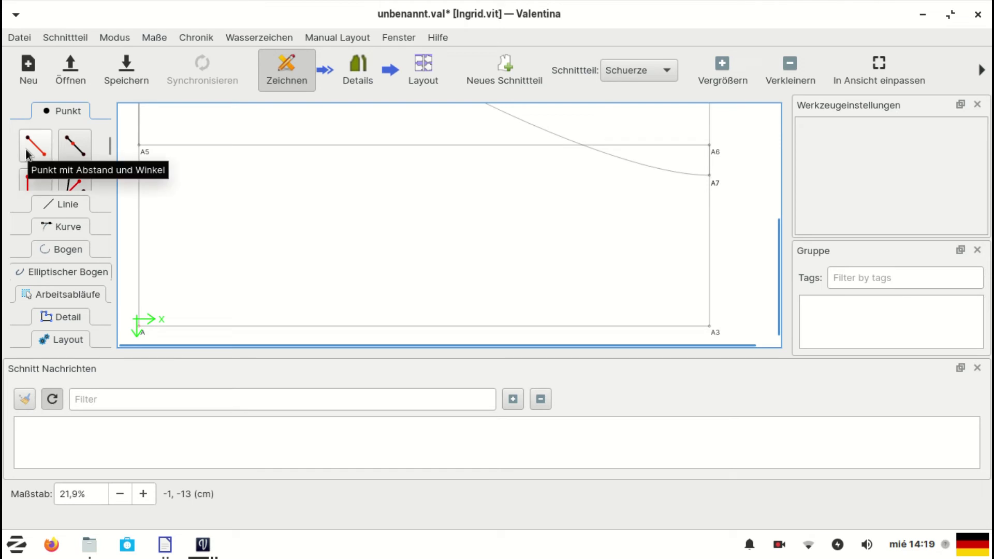
left_click(74, 145)
left_click(717, 327)
scroll(725, 150, "up", 2)
scroll(724, 141, "up", 3)
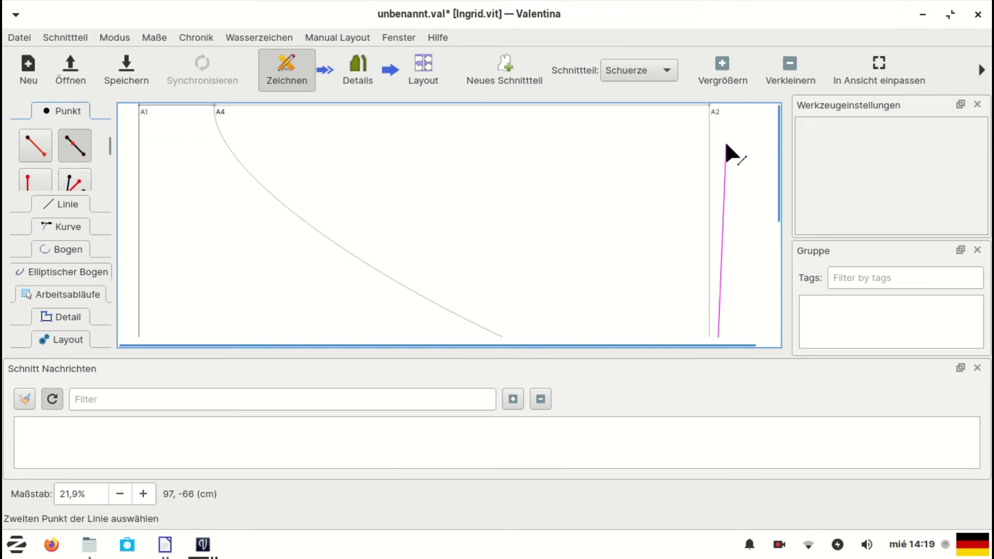
left_click(717, 110)
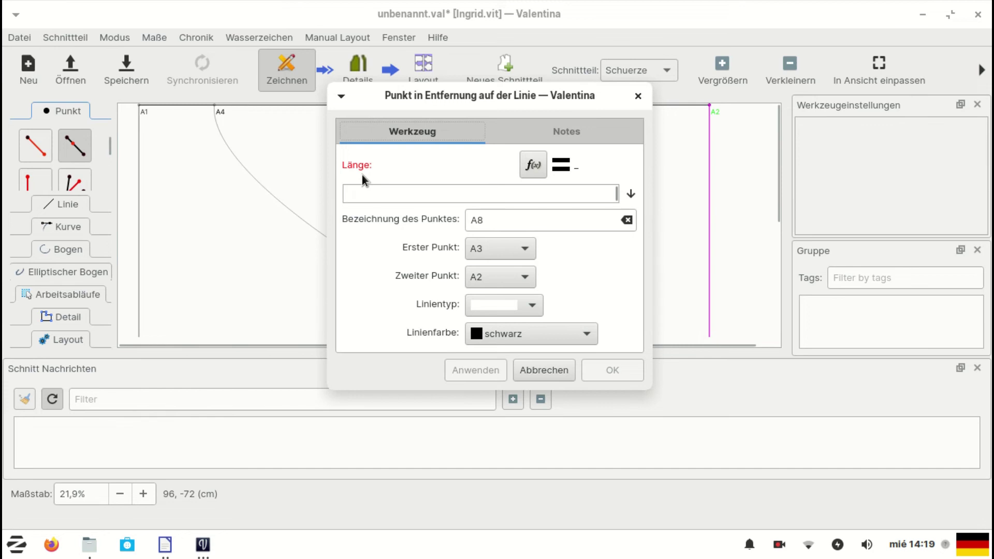
left_click(366, 193)
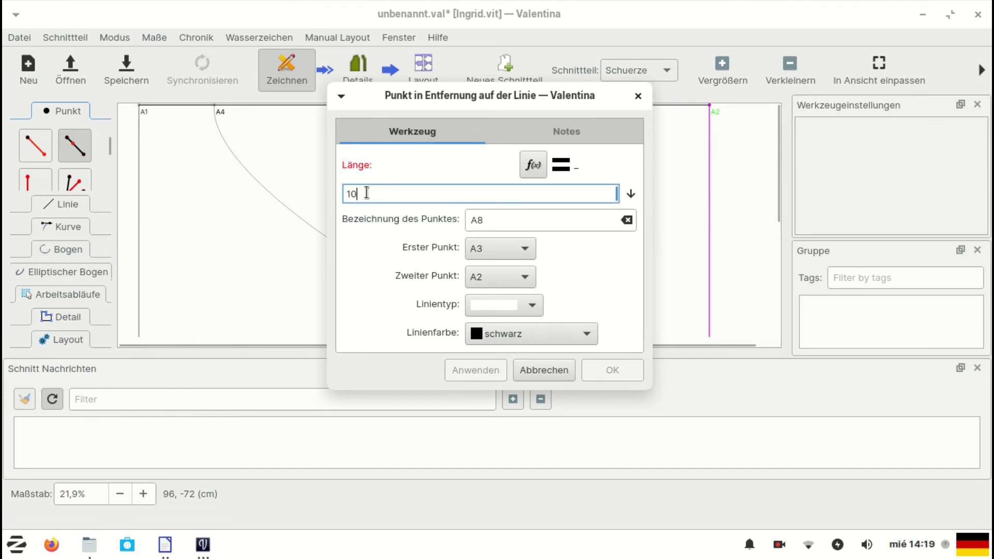
left_click(612, 369)
Create point A9 on the line from A3 to A, at the same distance from A3 as A8.
scroll(641, 326, "down", 2)
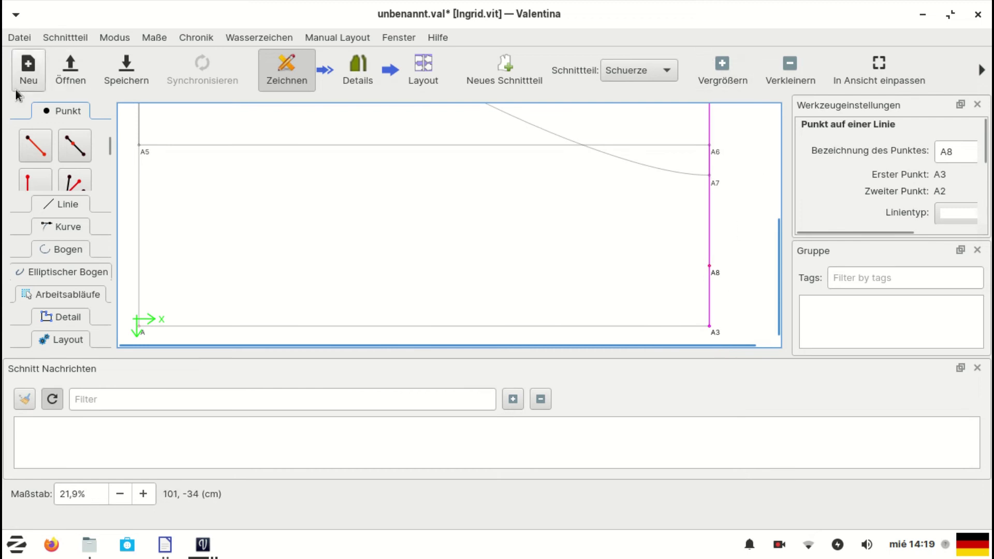
left_click(75, 145)
left_click(708, 325)
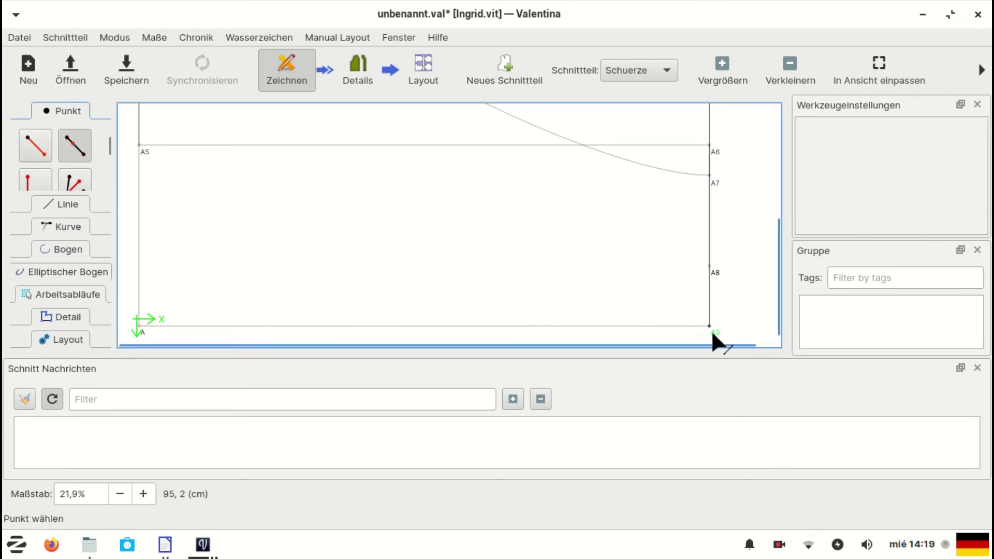
left_click(710, 327)
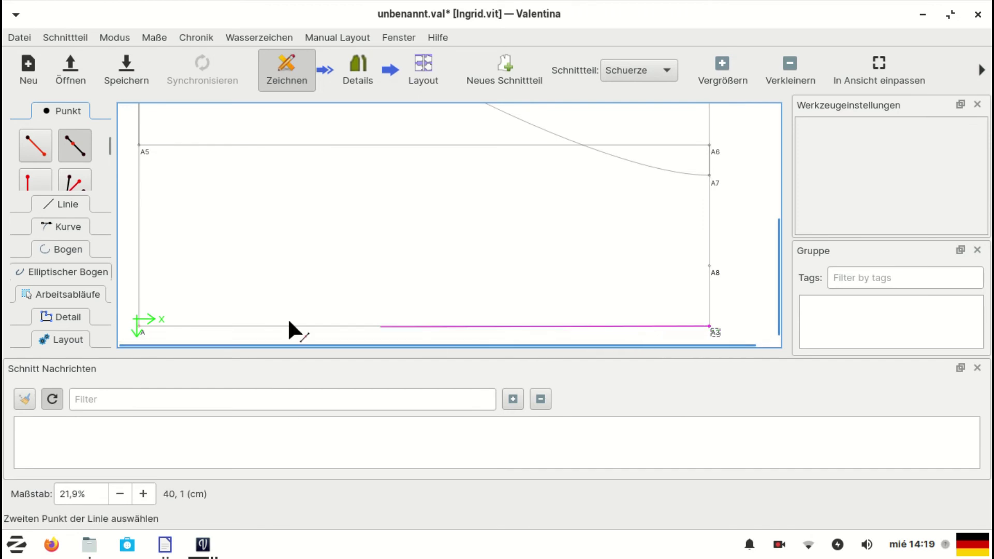
left_click(139, 327)
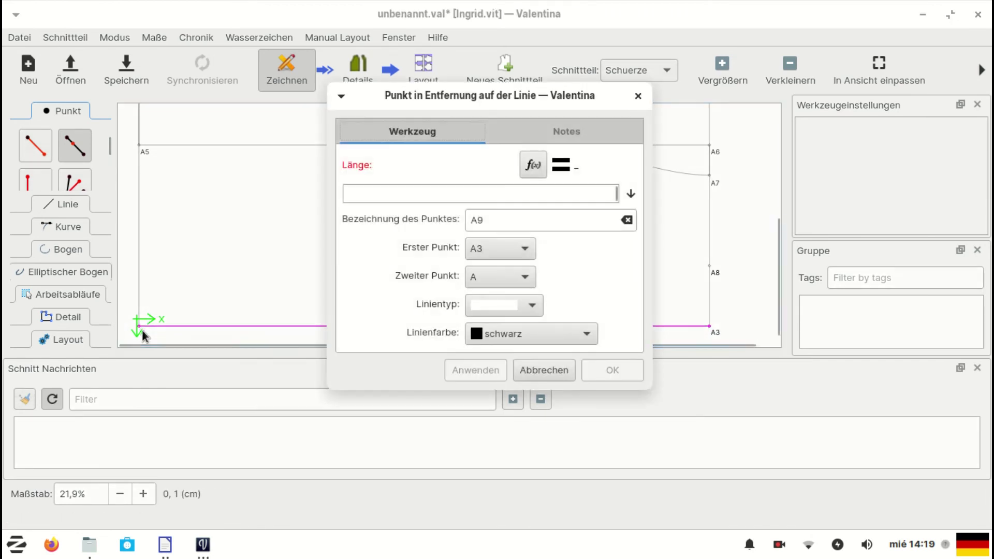
left_click(379, 192)
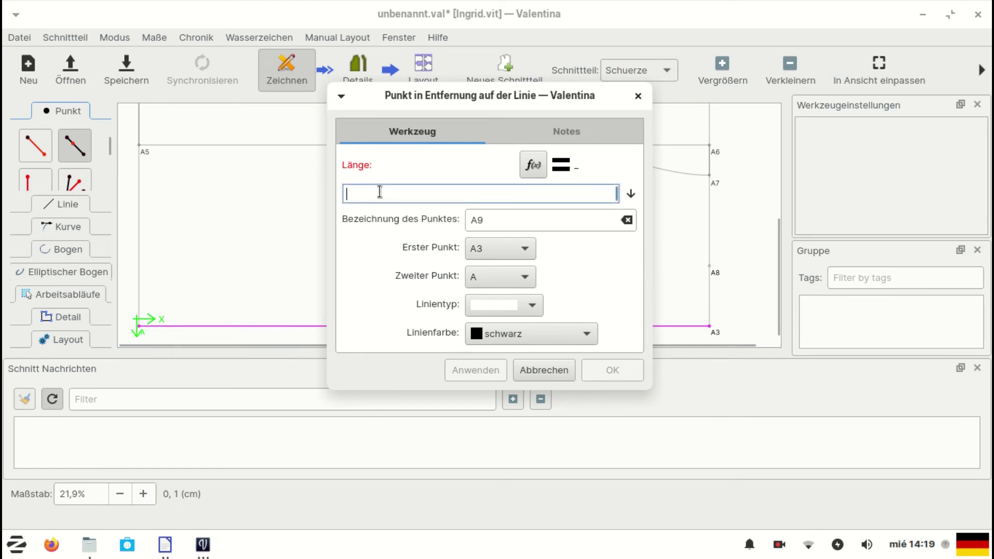
left_click(599, 371)
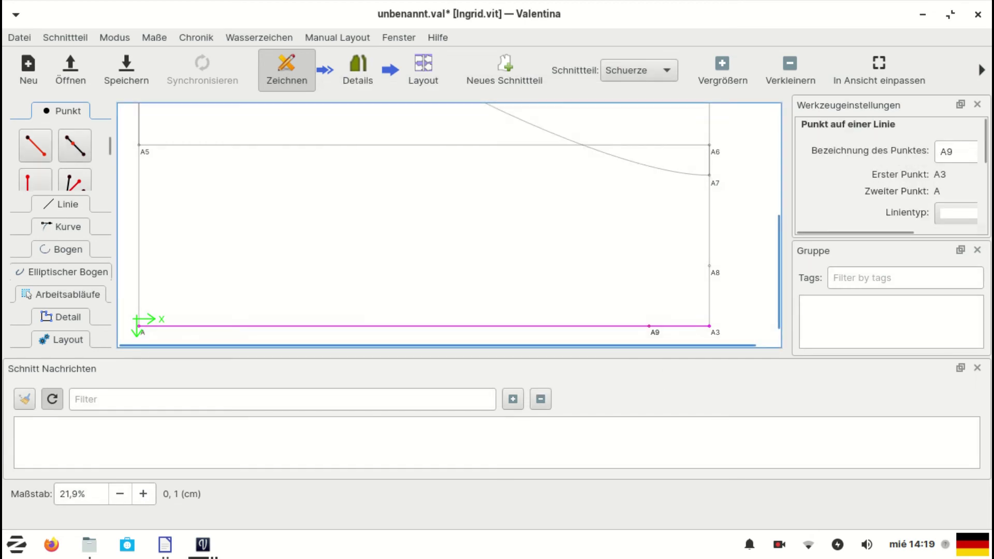
Draw a simple curve from point A8 to point A9 across the corner at A3.
left_click(52, 228)
left_click(35, 191)
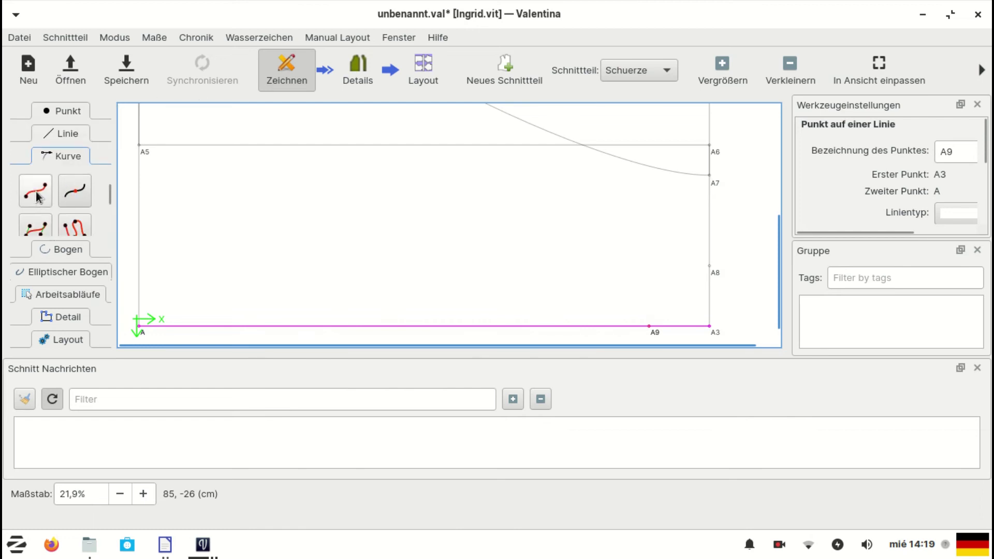
left_click(709, 266)
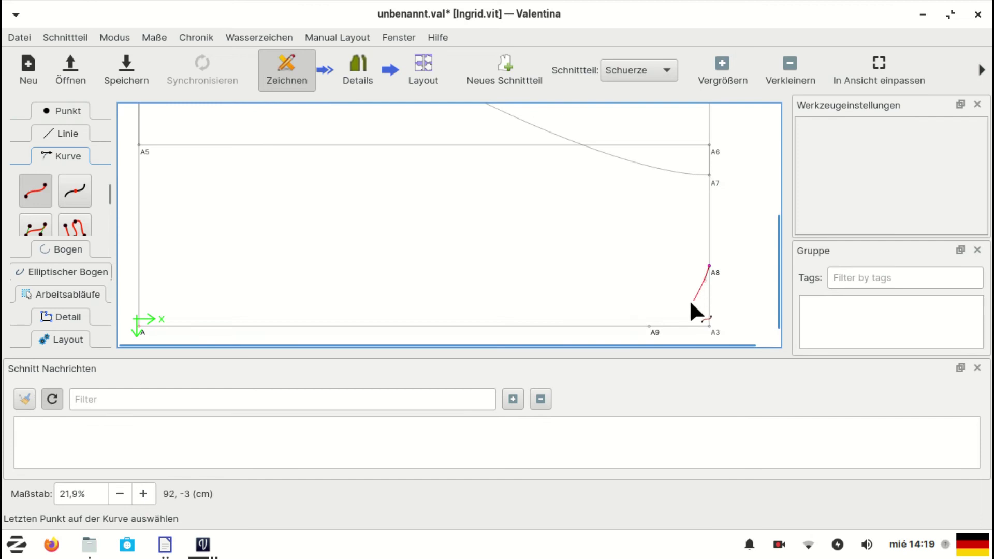
left_click(648, 323)
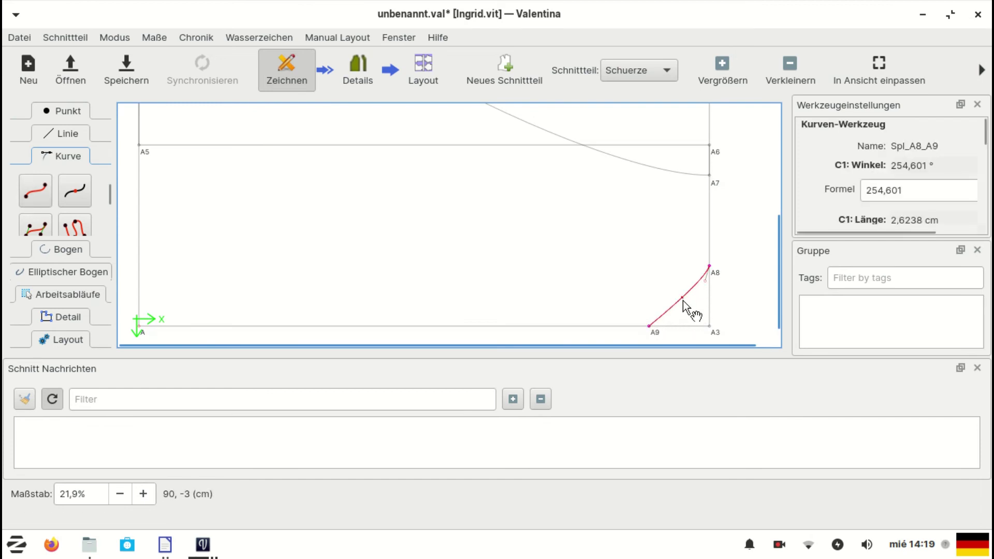
Pull the handles of curve A8–A9 to an angle of about 269° and length of about 4.1 cm at A8, and horizontally towards A3 at A9.
left_click_drag(706, 281, 710, 293)
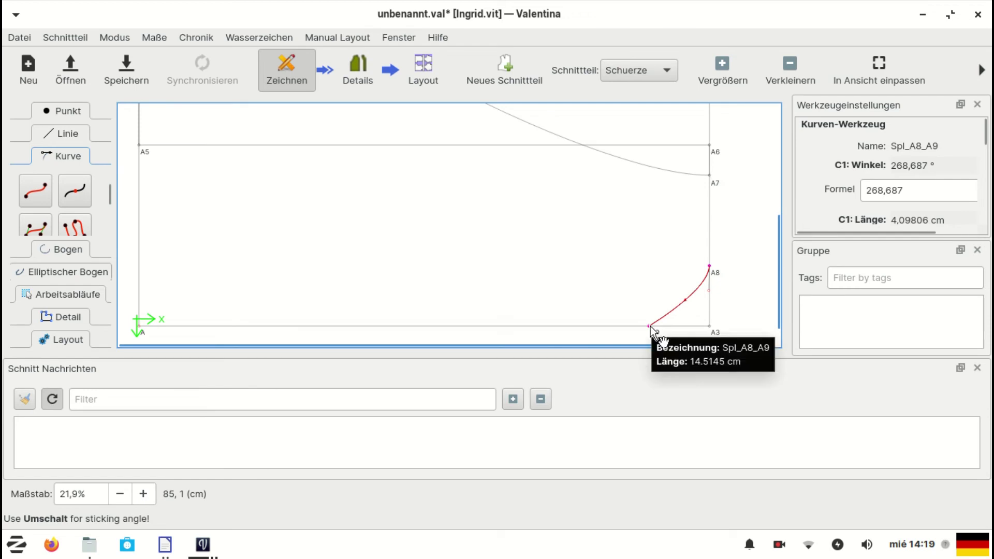
left_click_drag(651, 327, 667, 327)
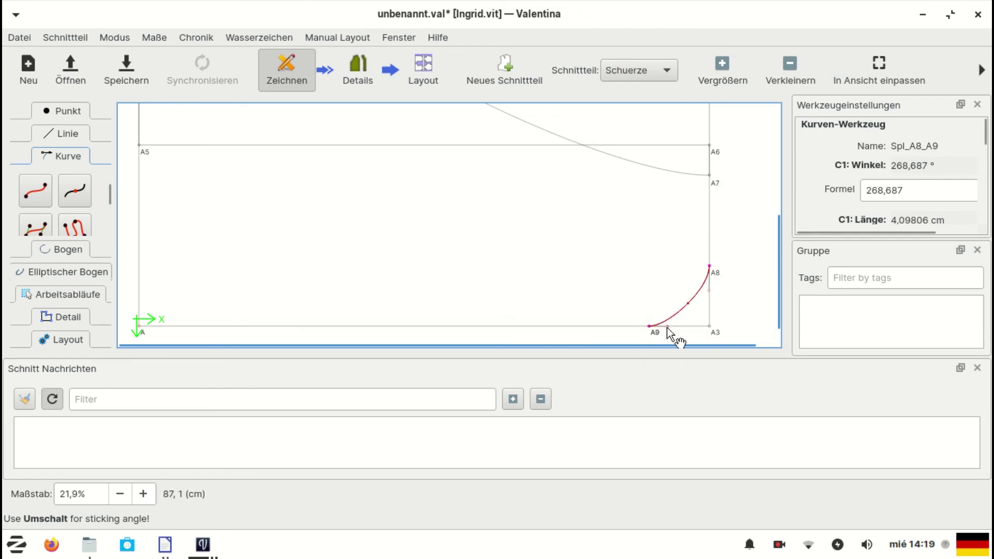
scroll(752, 284, "up", 6)
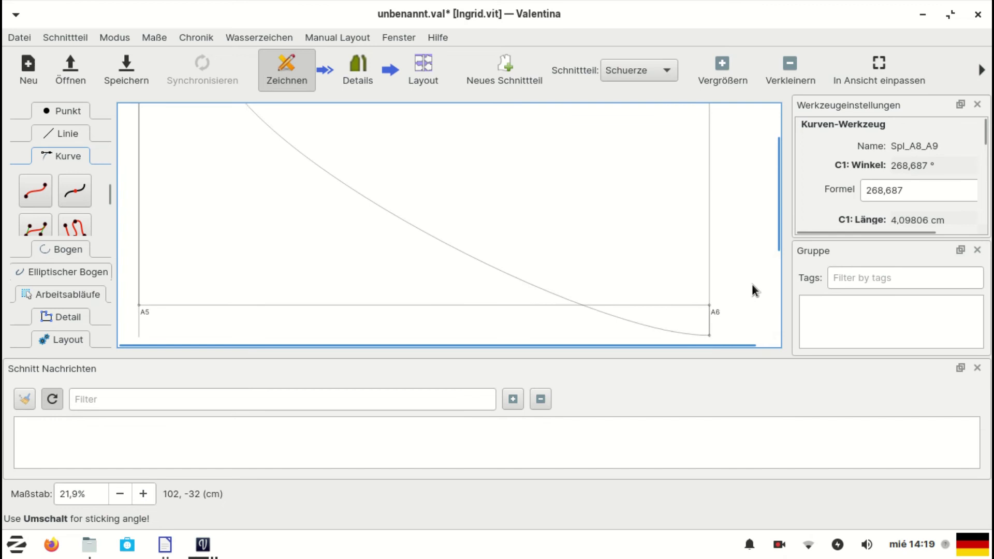
scroll(752, 283, "down", 6)
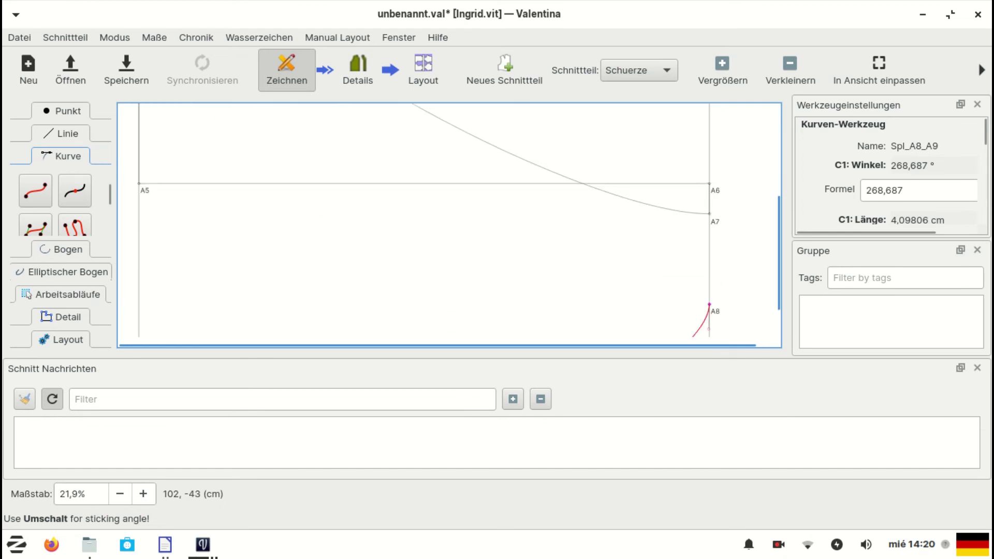
Reshape curve A4–A7 by pulling its middle inwards, and turn its control handle at A4 to point almost straight down.
left_click(487, 149)
left_click_drag(485, 150, 455, 162)
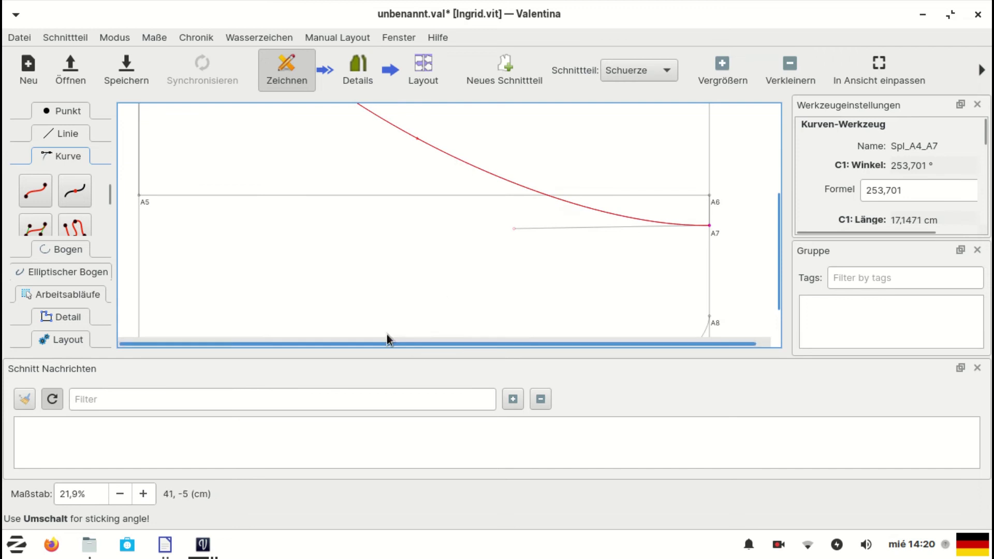
scroll(359, 285, "up", 5)
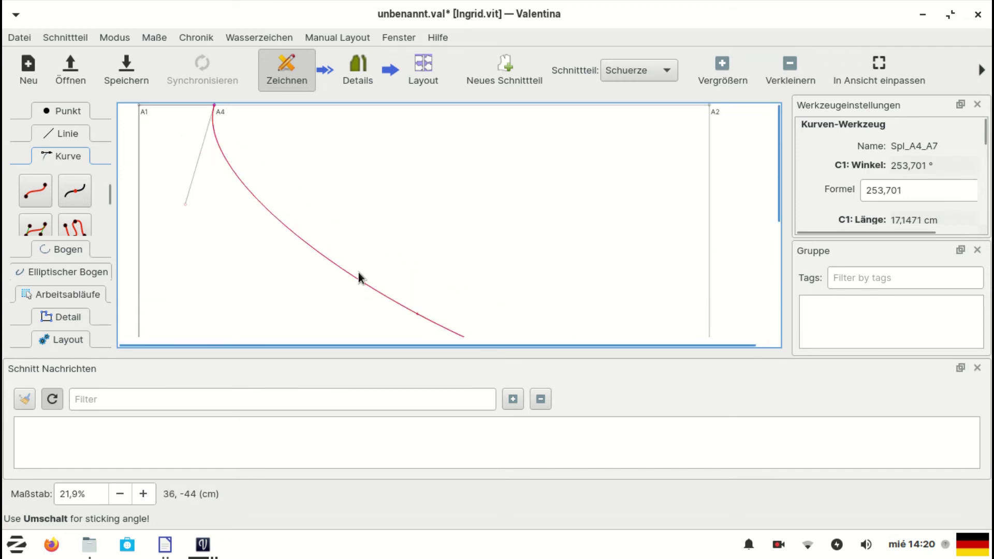
left_click_drag(185, 204, 211, 212)
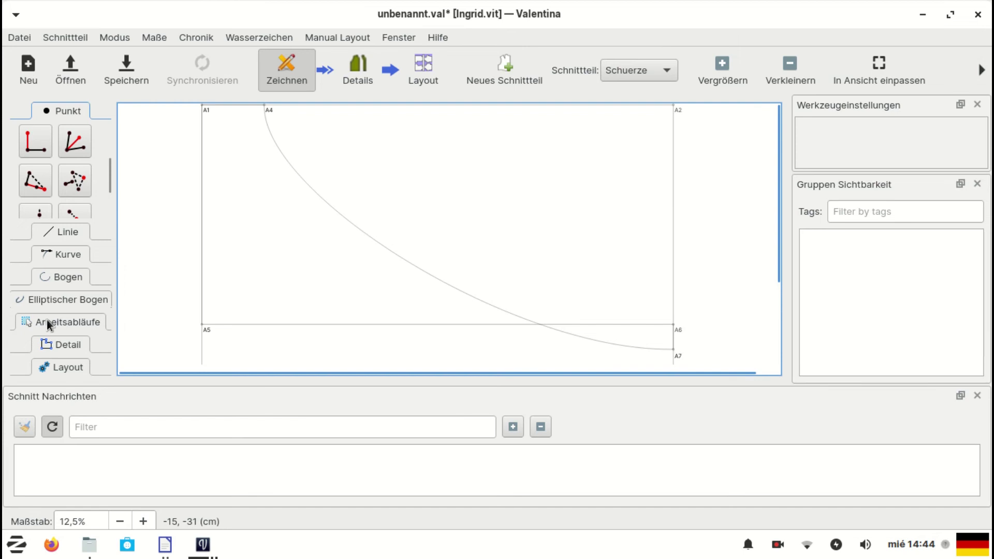
Start a workpiece detail and add point A5, point A1 and curve A4–A7 to its main path in clockwise order.
left_click(46, 343)
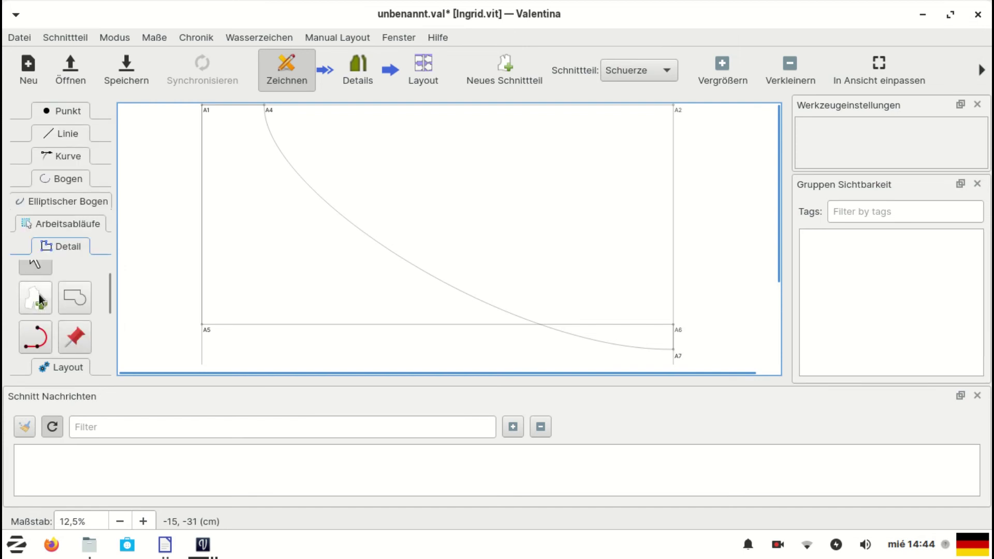
scroll(40, 305, "down", 2)
scroll(82, 292, "up", 2)
scroll(100, 319, "down", 2)
scroll(226, 321, "down", 3)
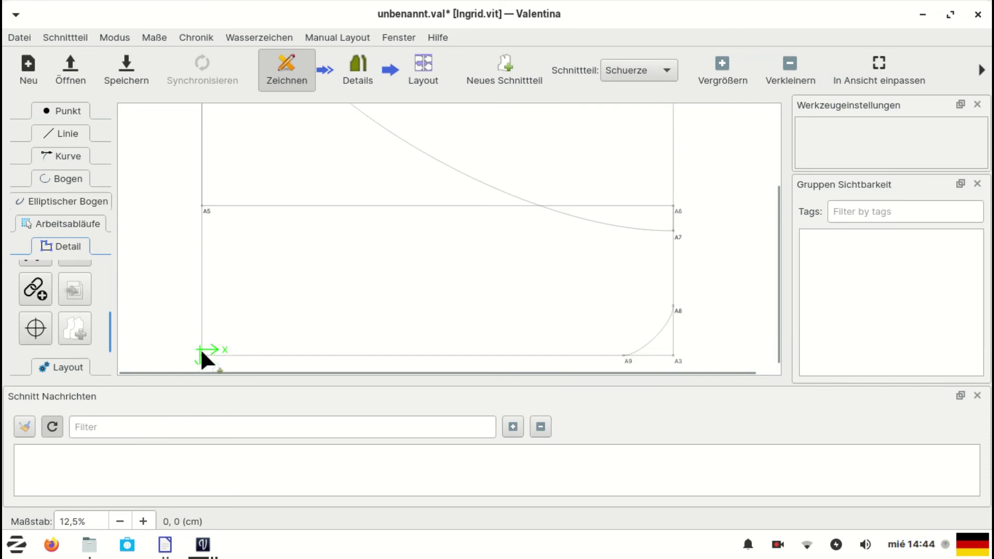
left_click(208, 208)
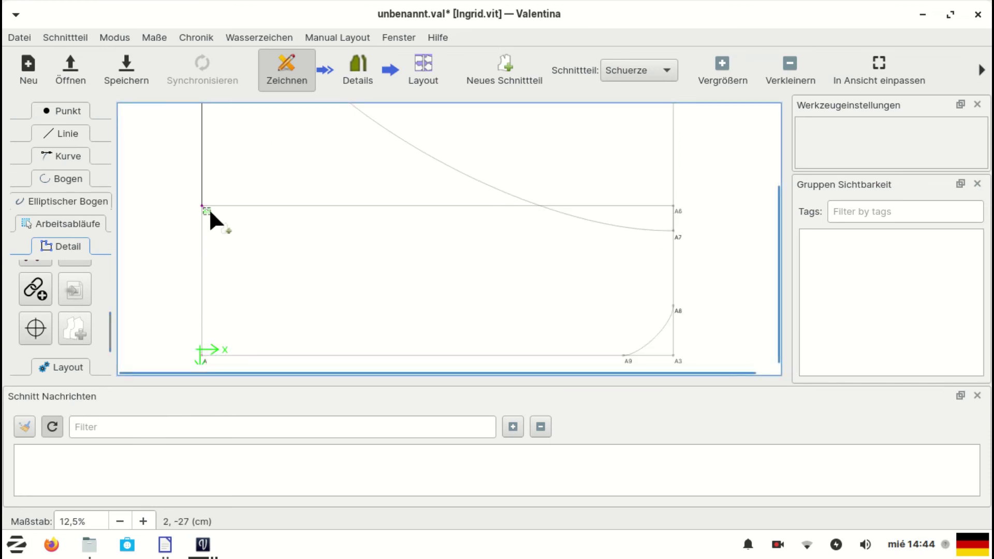
scroll(208, 208, "up", 3)
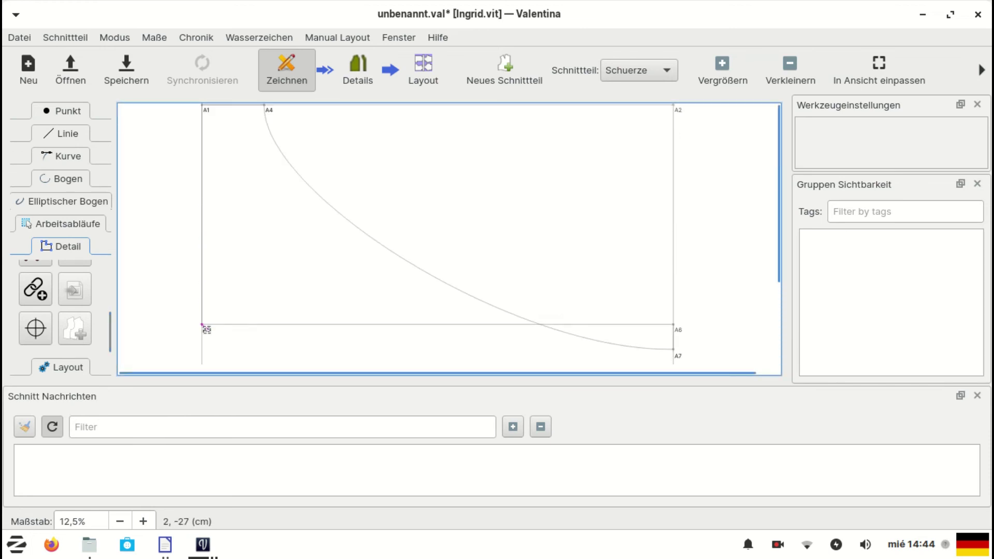
left_click(206, 108)
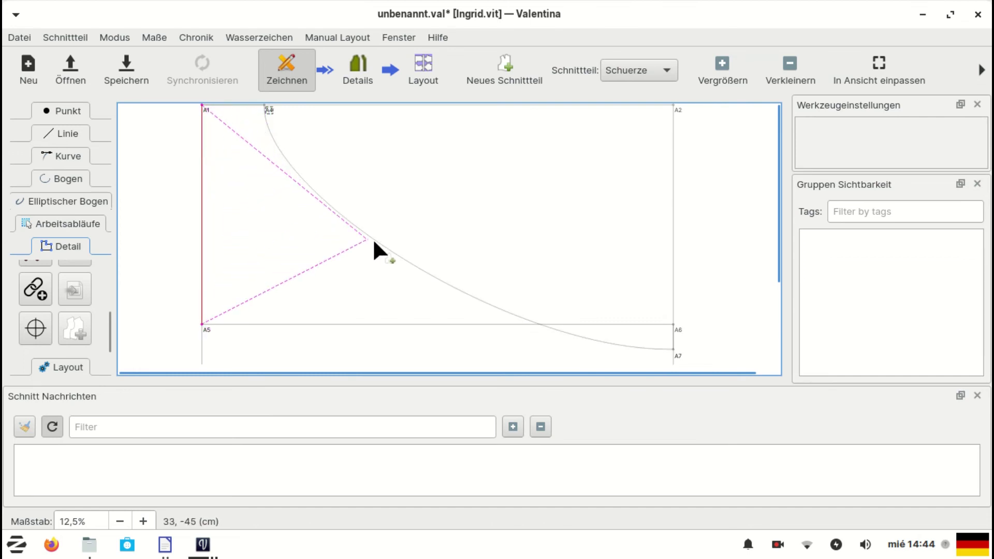
left_click(433, 278)
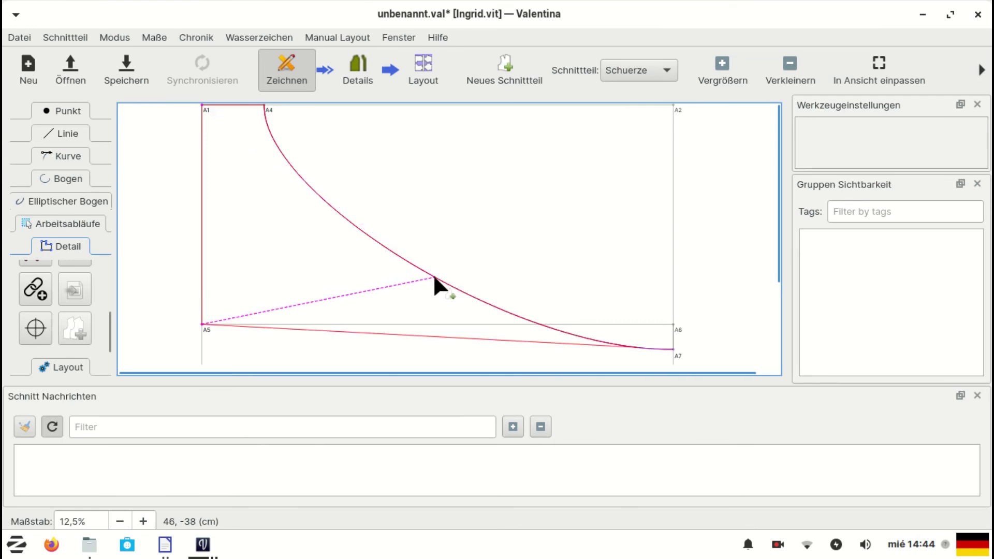
Continue the main path with A7, A8, curve A8–A9 and point A, and create the detail from it.
scroll(695, 234, "down", 3)
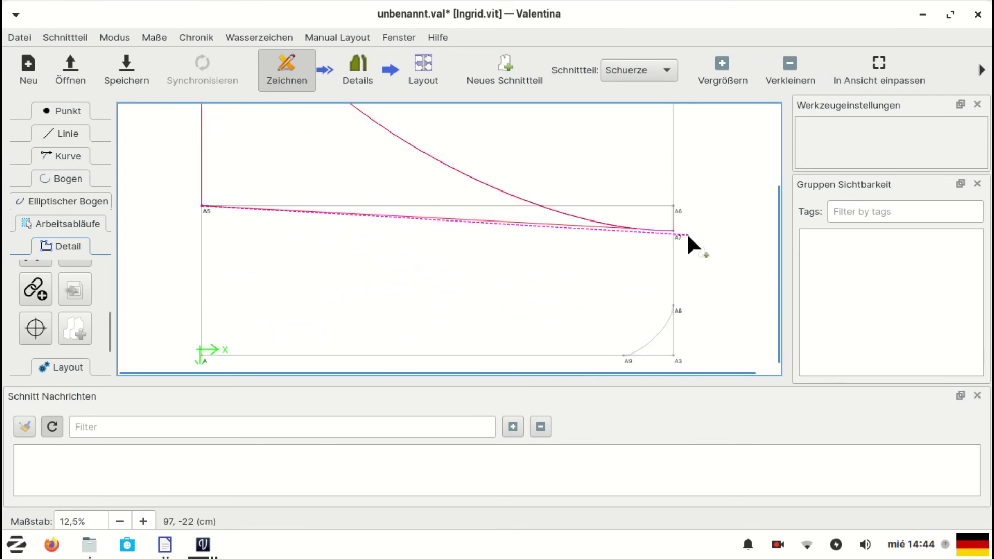
left_click(676, 234)
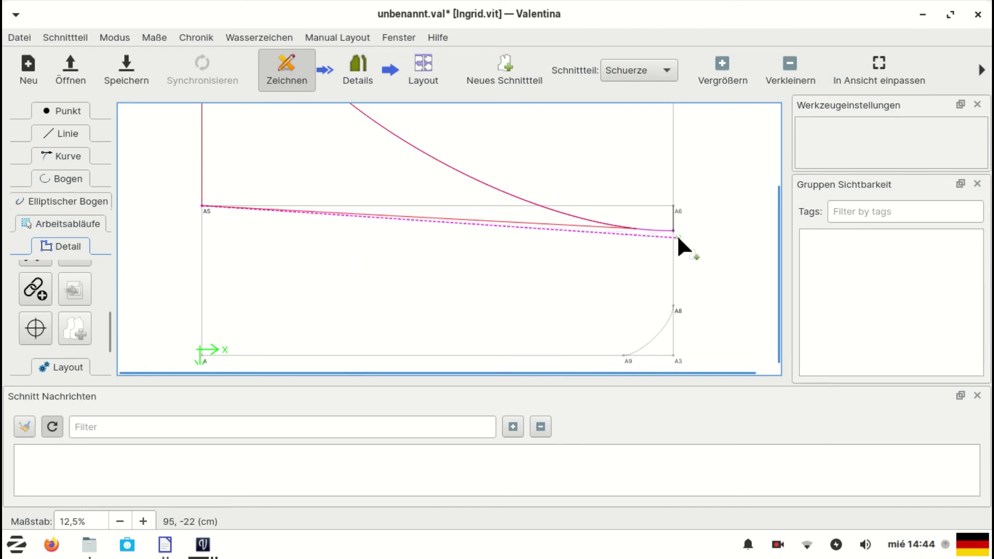
left_click(676, 307)
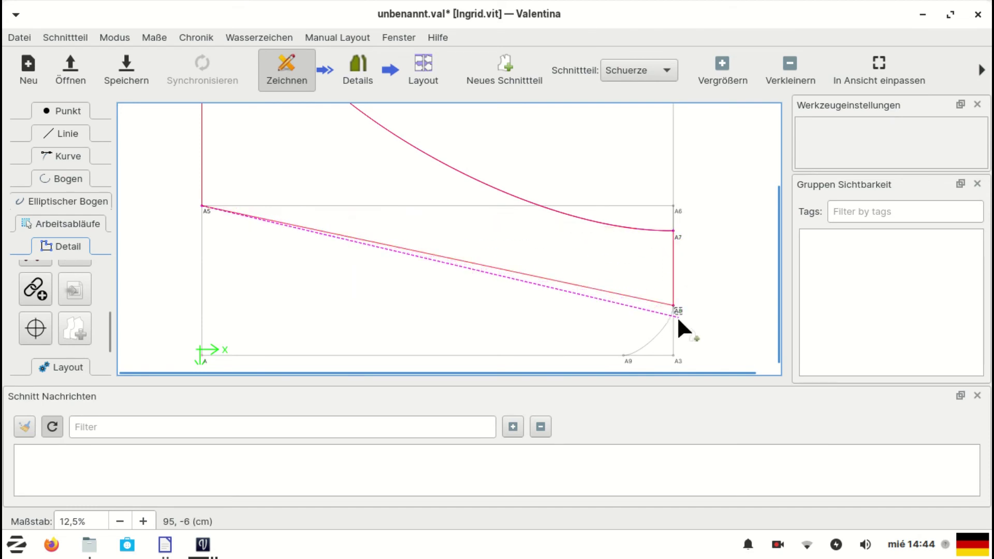
left_click(653, 332)
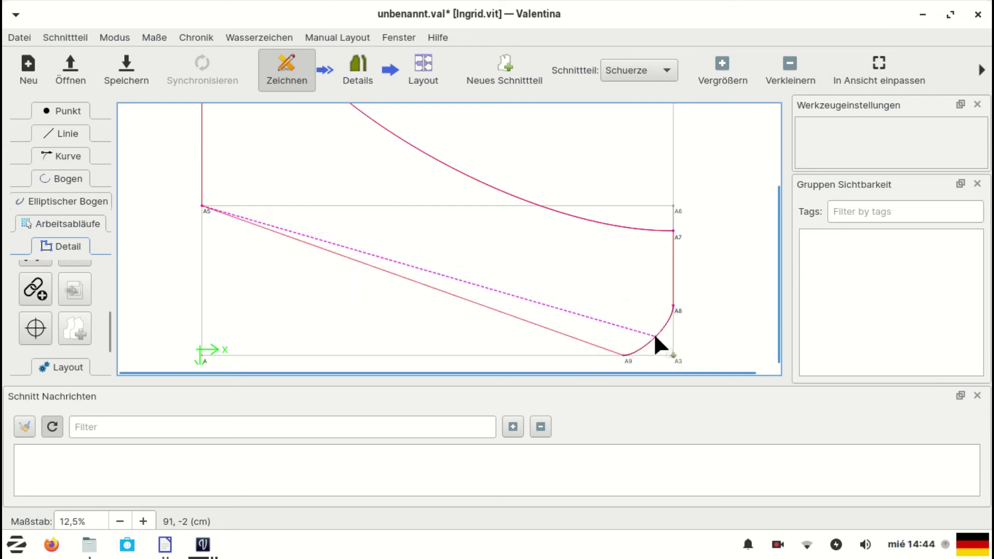
left_click(202, 356)
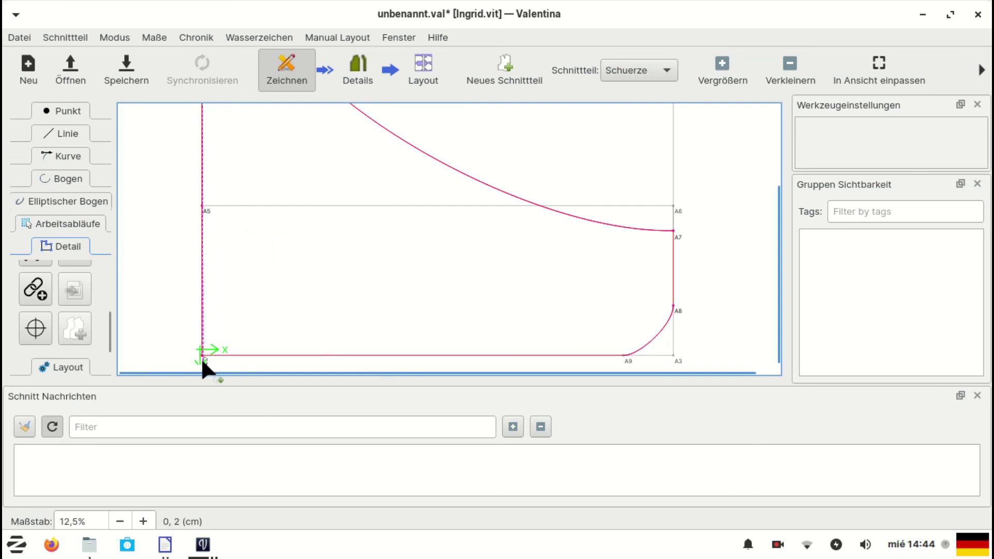
scroll(293, 296, "up", 3)
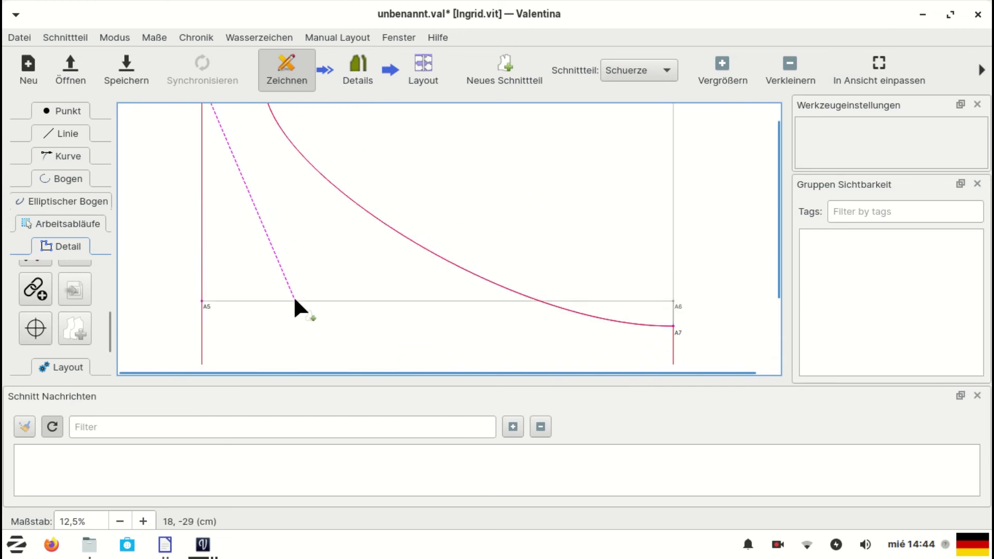
key("Return")
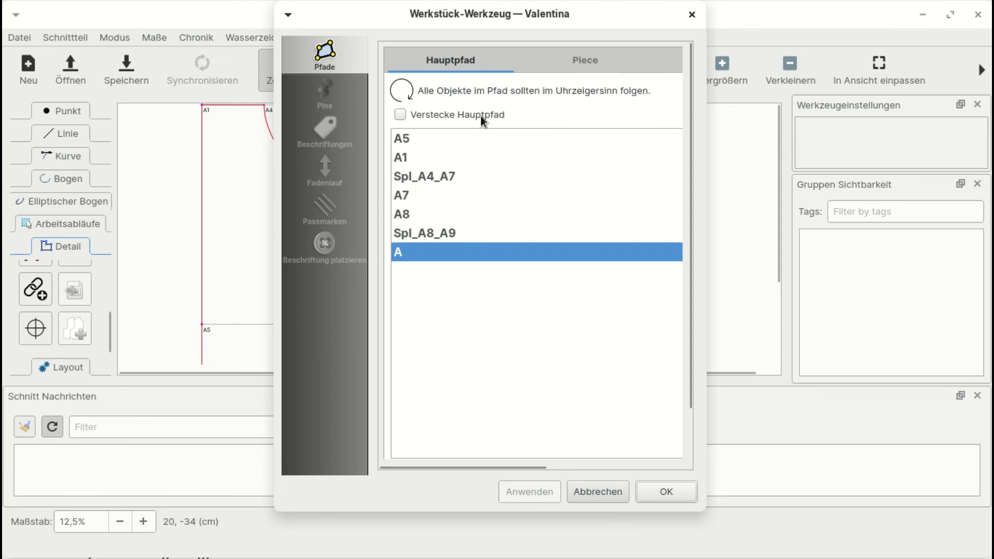
left_click(659, 490)
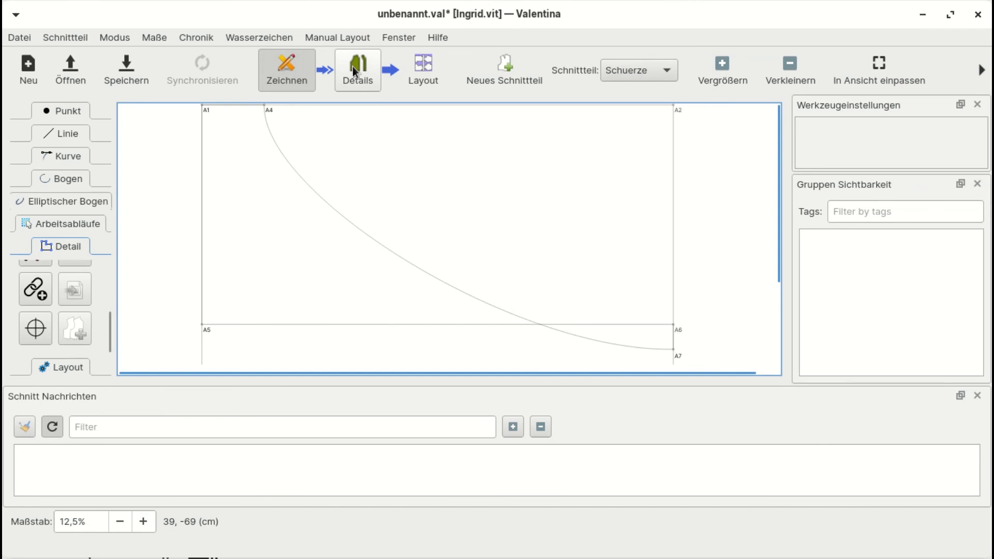
View the apron piece in details mode, and generate a new layout with the preset paper format and layout options.
left_click(353, 66)
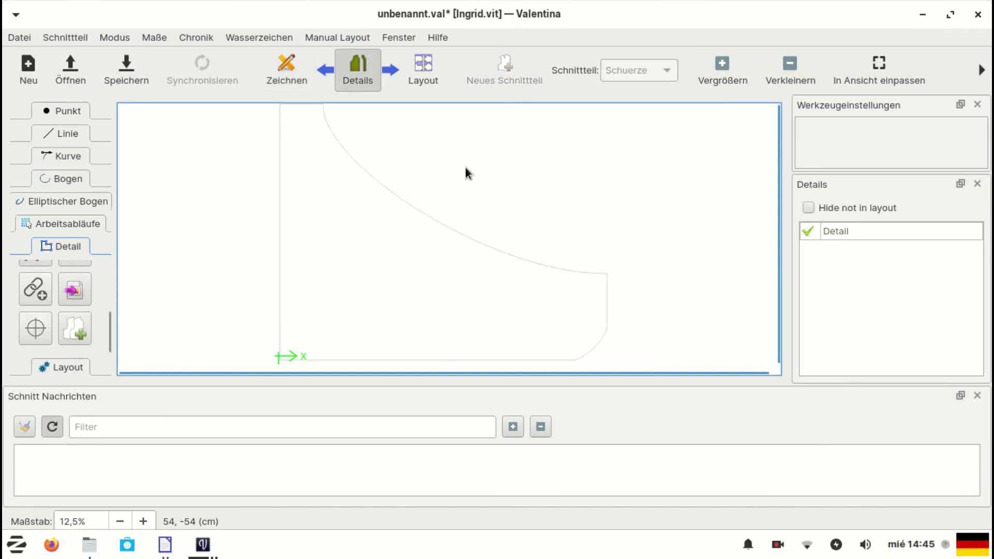
left_click(430, 63)
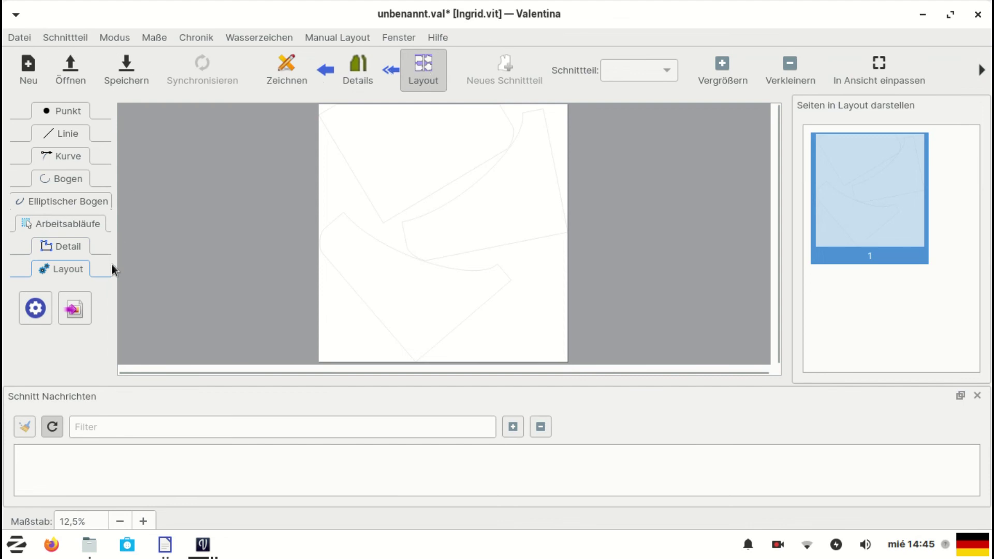
left_click(35, 309)
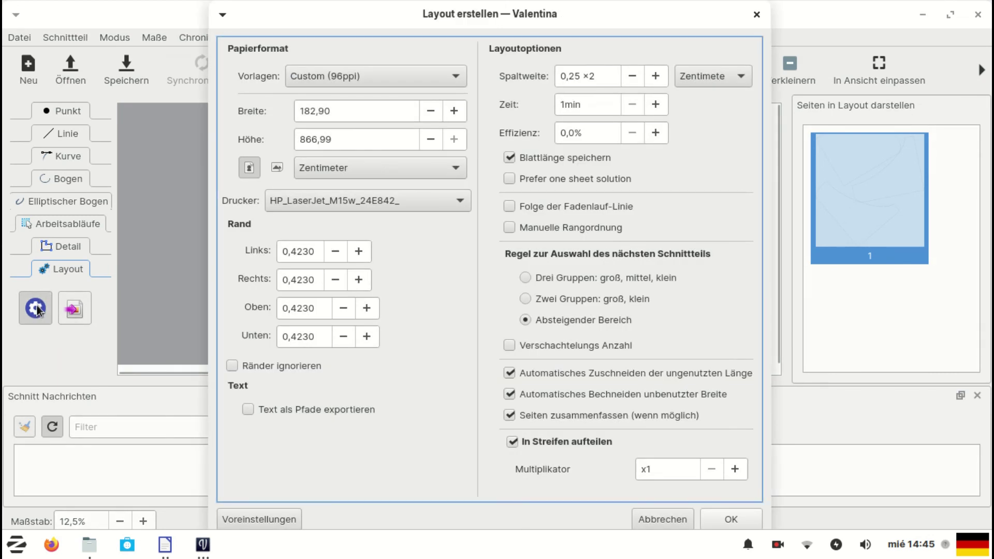
left_click(721, 520)
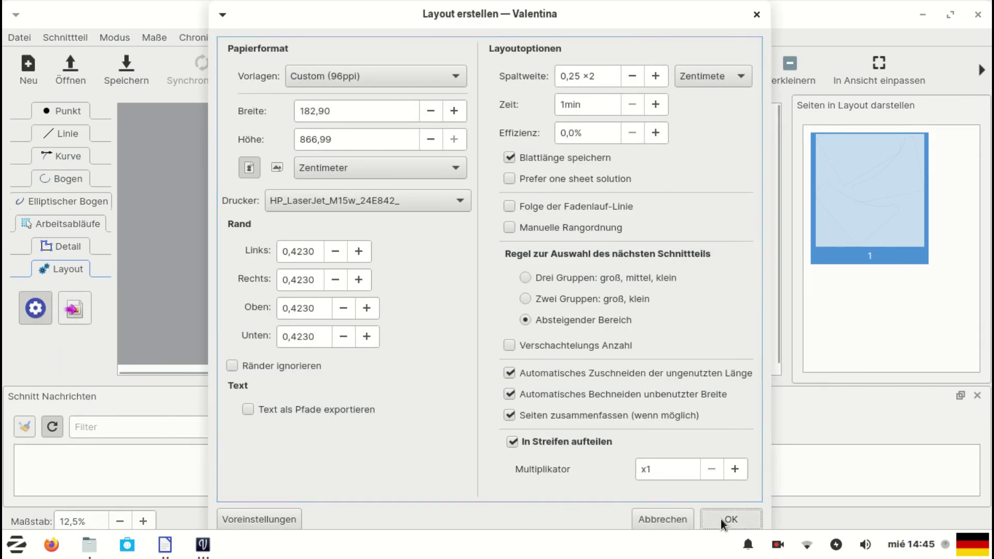
left_click(560, 274)
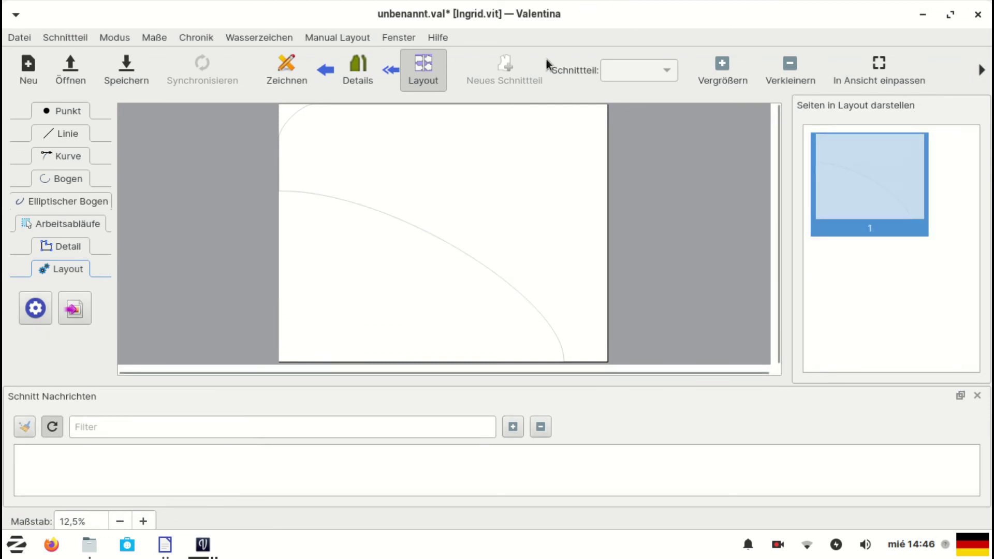
Export the layout as an SVG file with the file name schuerze in the Valentina layouts folder.
left_click(74, 309)
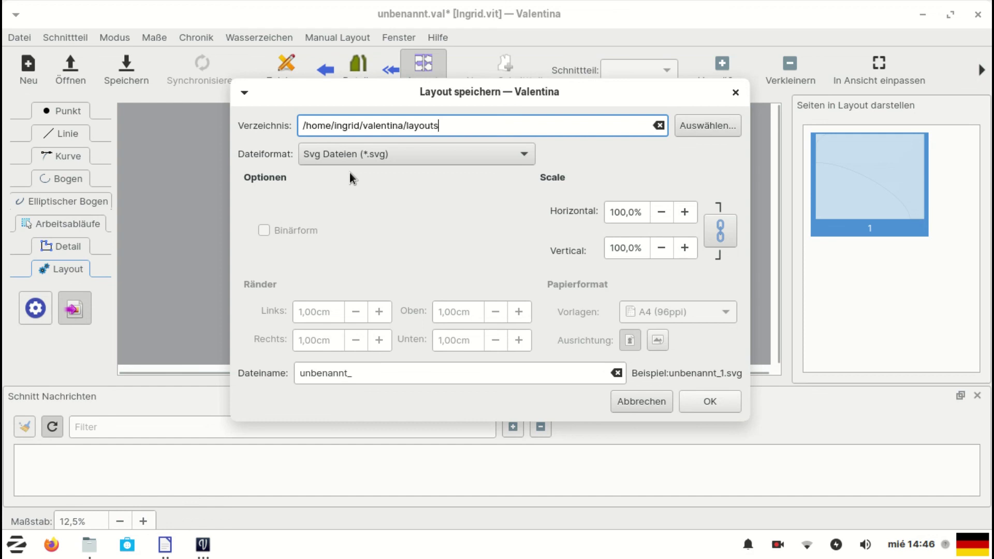
double_click(355, 374)
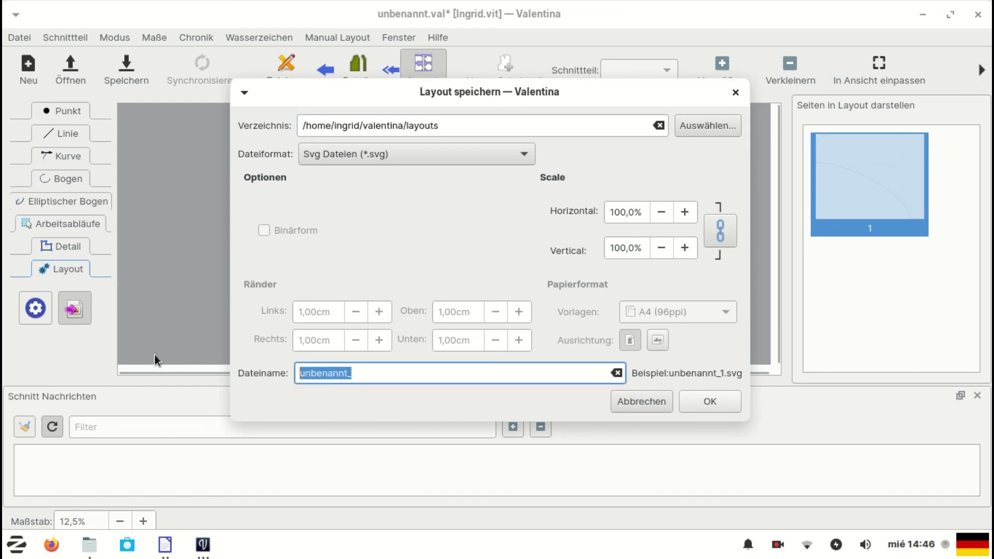
type("schuerze")
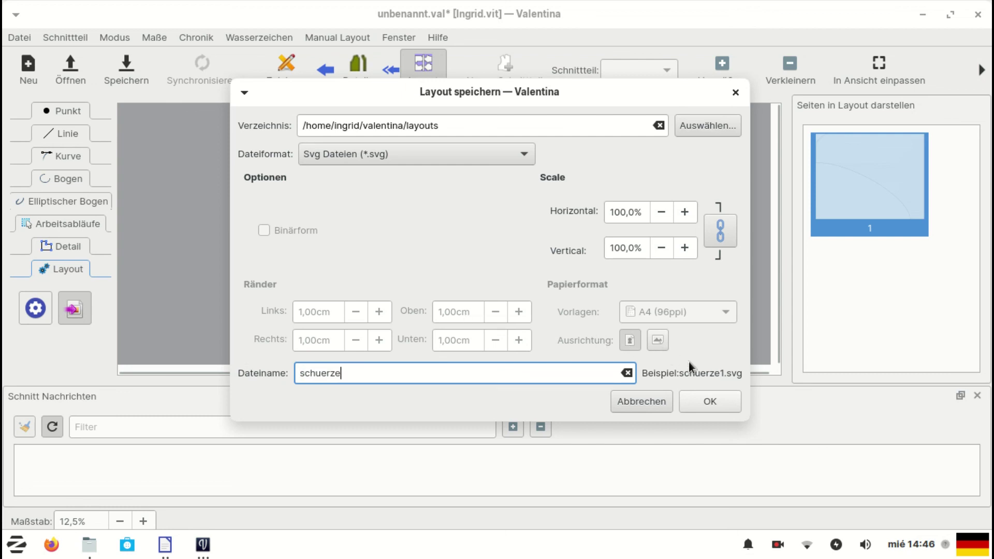
left_click(715, 402)
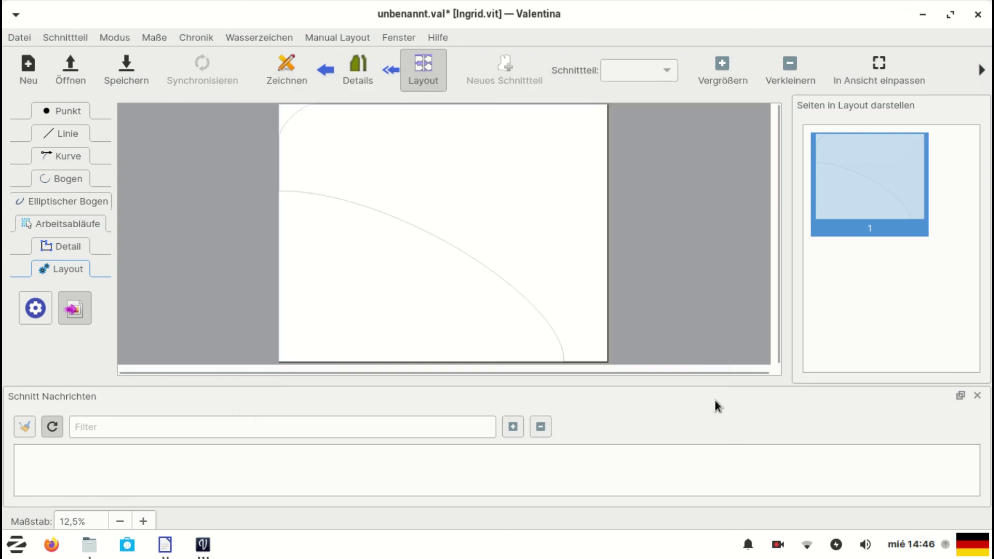
Switch to Inkscape and open schuerze1.svg from the Valentina layouts folder.
left_click(19, 547)
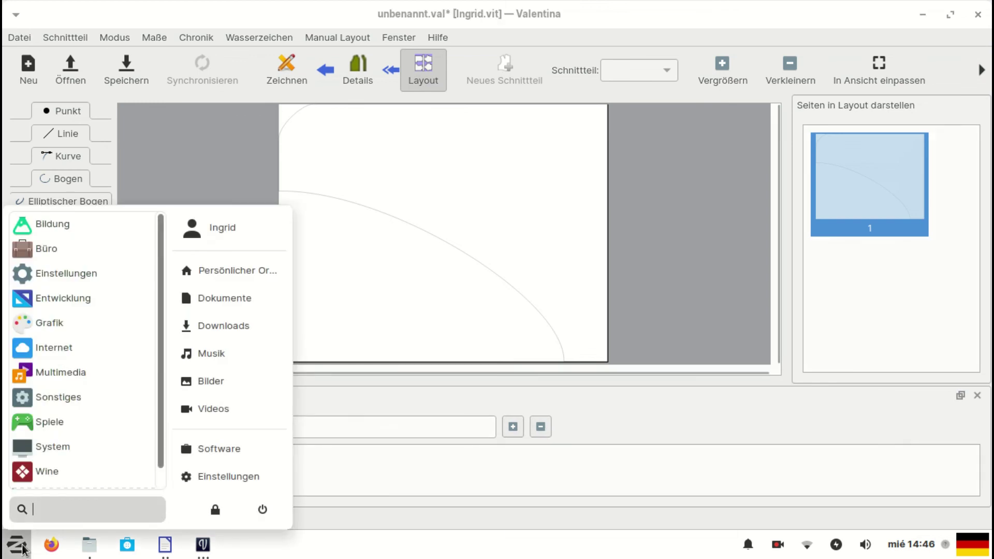
left_click(70, 331)
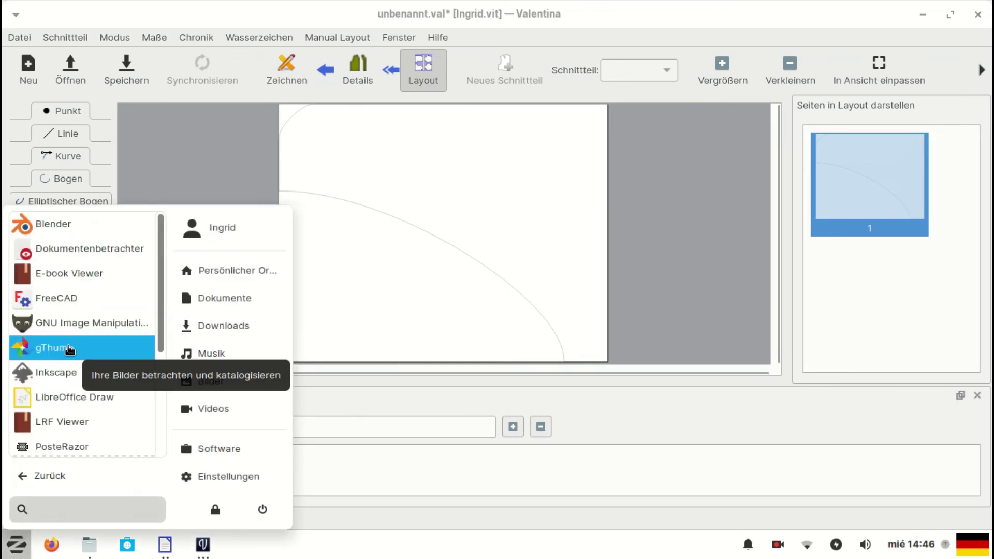
left_click(66, 380)
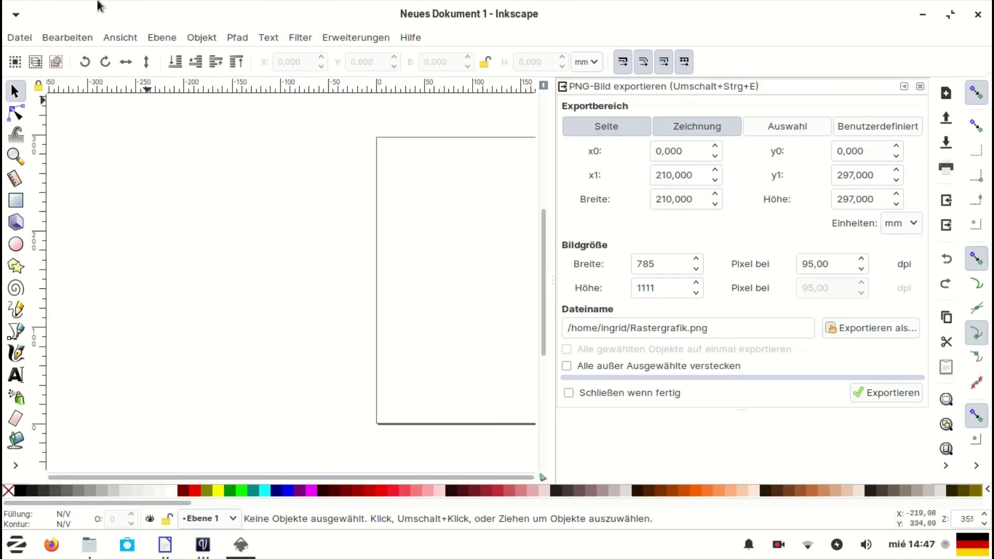
left_click(20, 37)
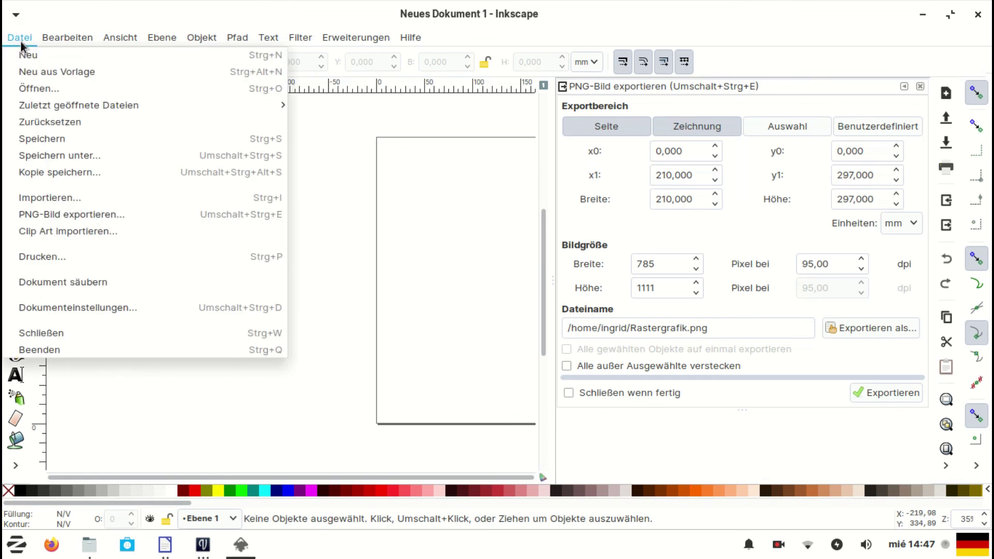
left_click(39, 89)
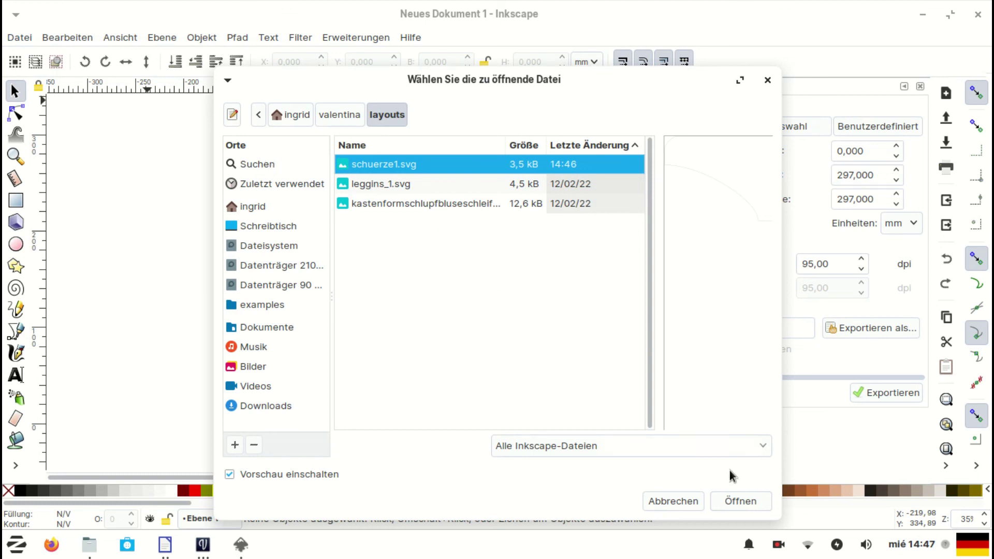
left_click(747, 501)
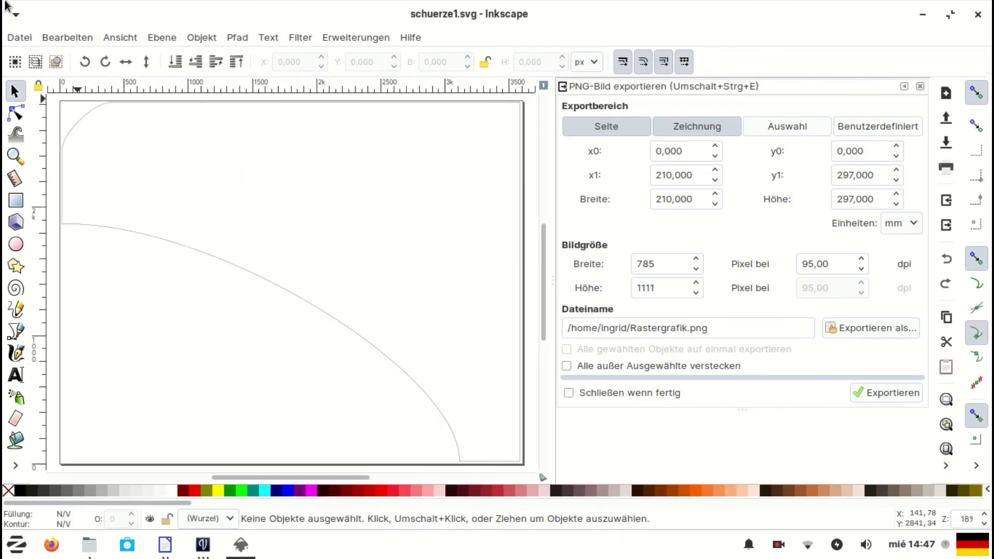
Export the drawing area as a PNG image named schuerze.png in the home folder.
left_click(733, 131)
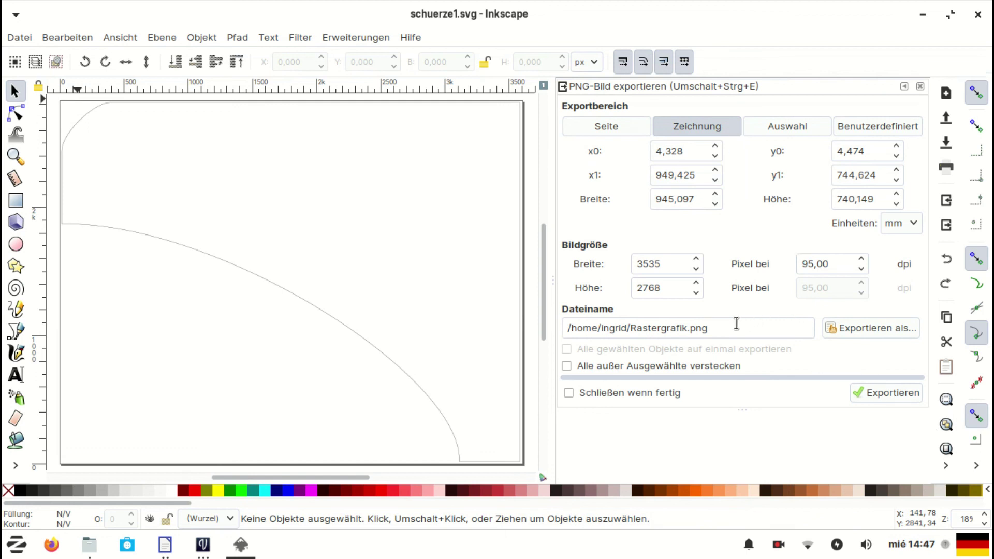
triple_click(736, 327)
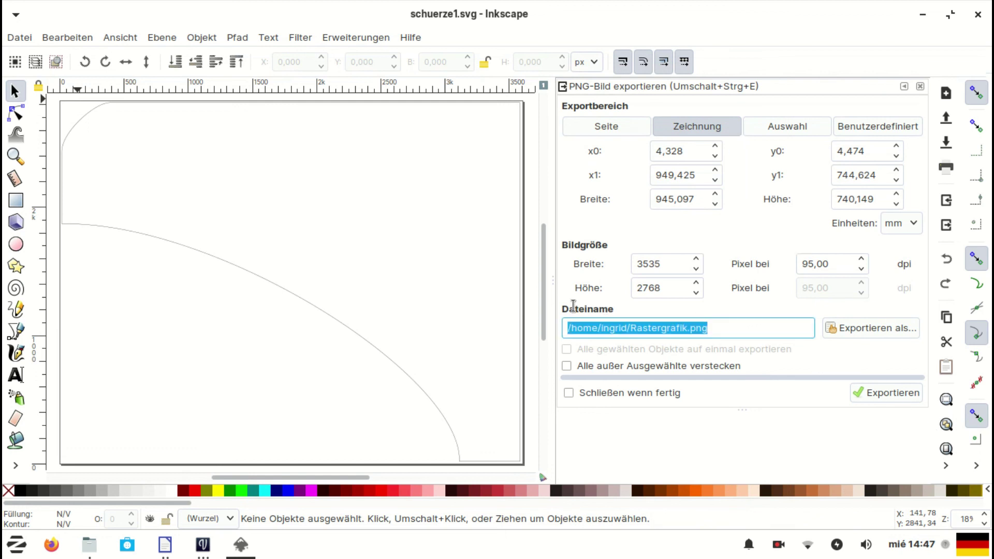
left_click(844, 328)
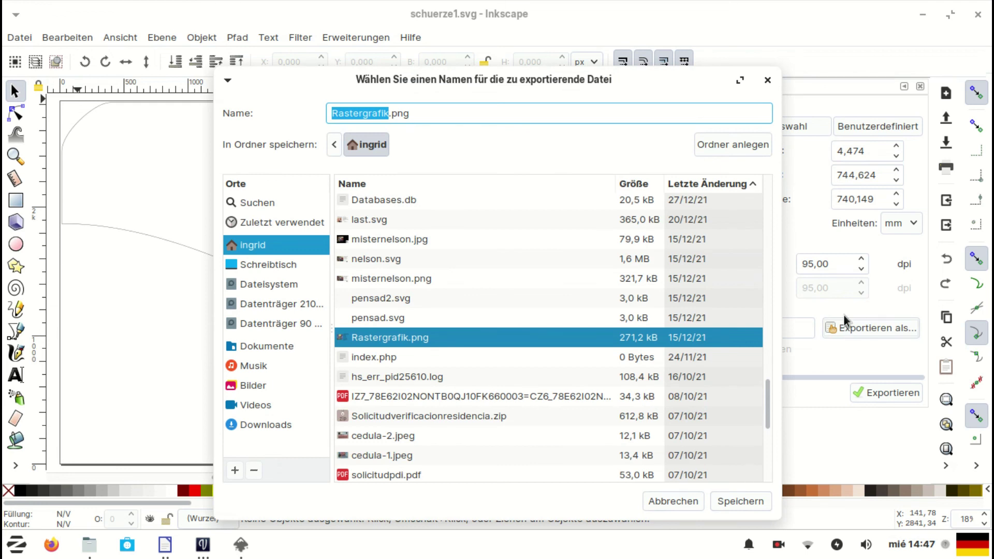
type("schuerze")
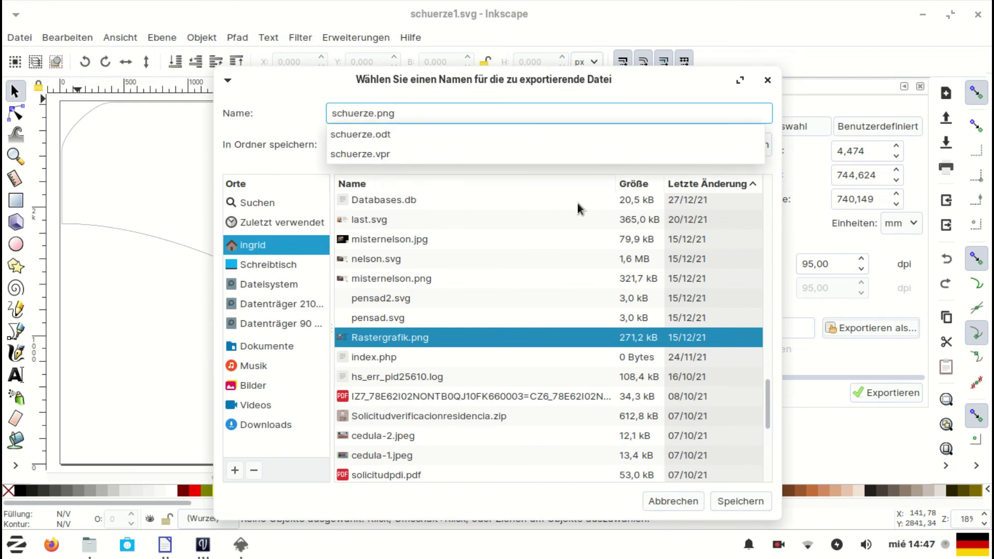
left_click(589, 501)
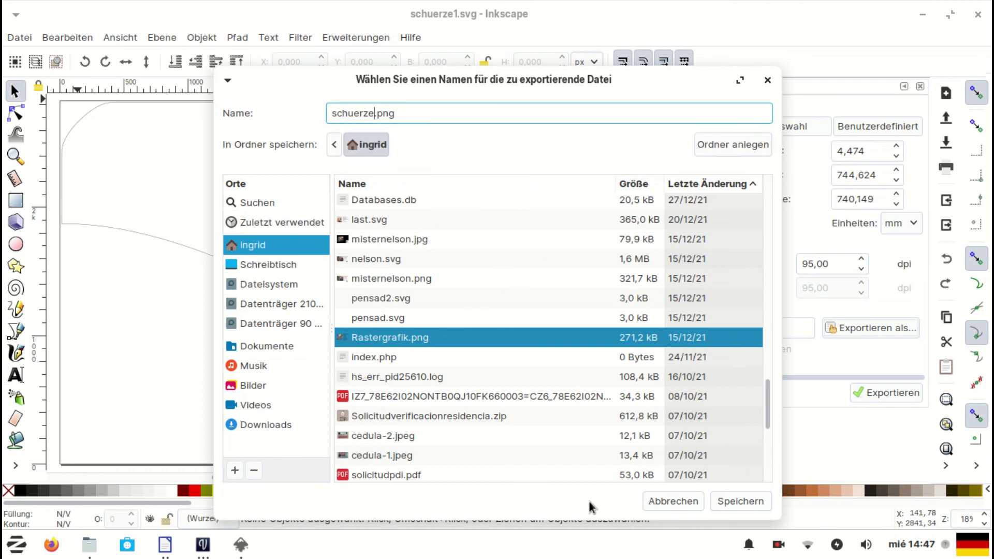
left_click(735, 500)
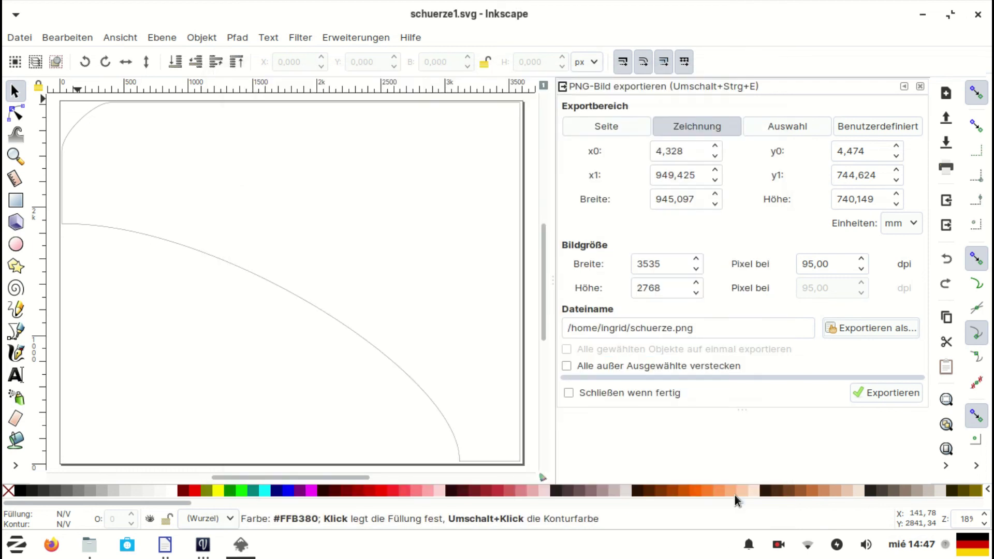
left_click(867, 392)
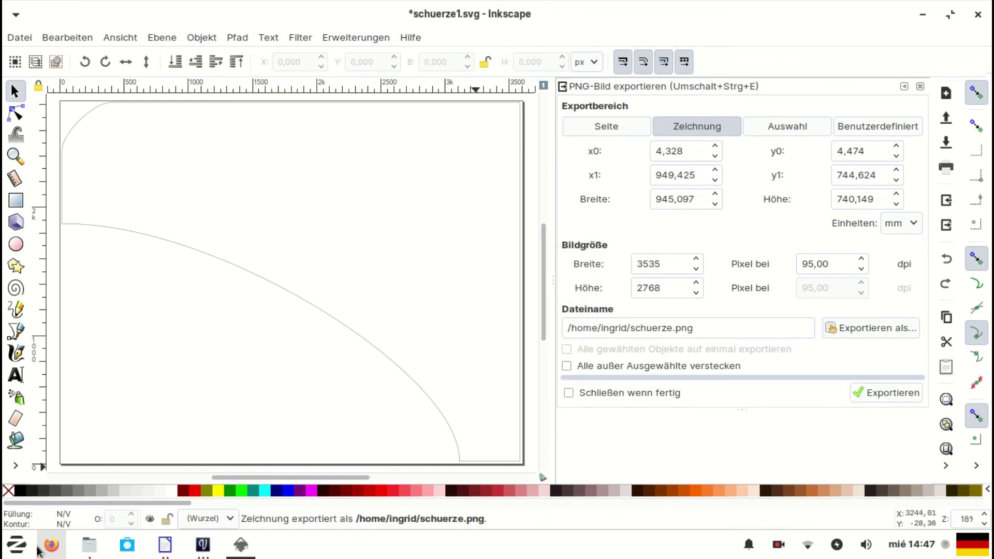
Switch to PosteRazor and load schuerze.png from the home folder as the input image.
left_click(17, 546)
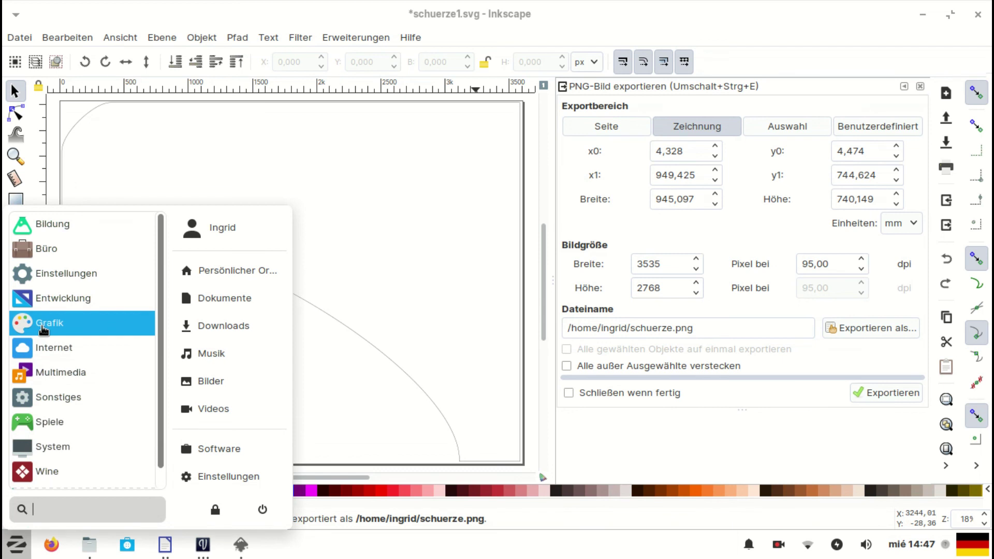
left_click(44, 329)
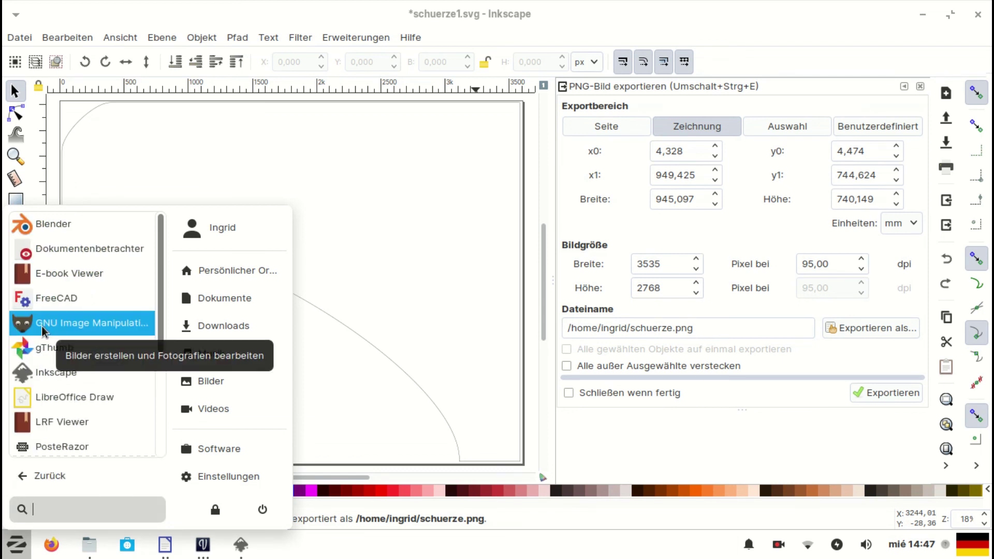
left_click(65, 444)
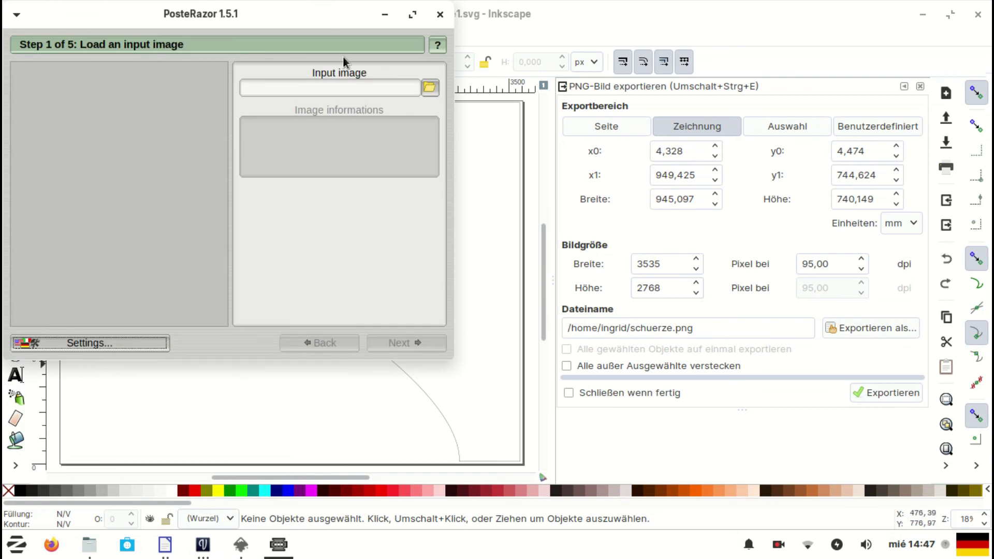
left_click(430, 87)
scroll(377, 124, "down", 6)
scroll(378, 124, "down", 8)
scroll(378, 124, "up", 3)
scroll(427, 142, "down", 7)
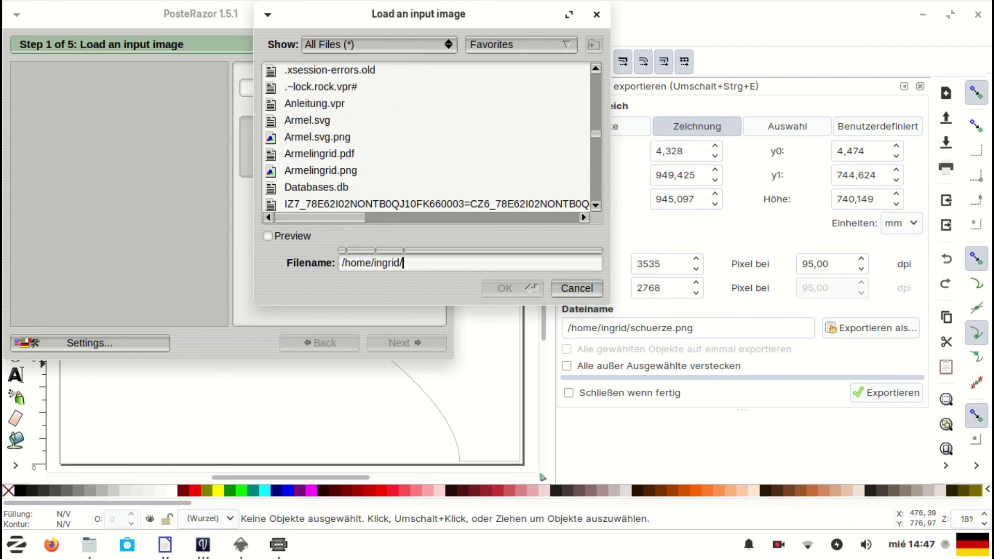
scroll(378, 126, "down", 8)
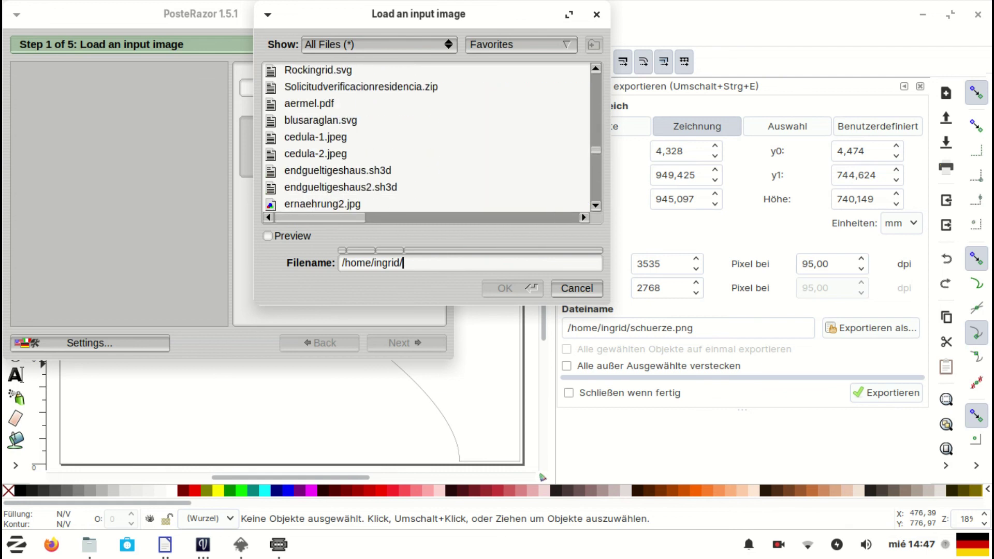
scroll(377, 125, "down", 7)
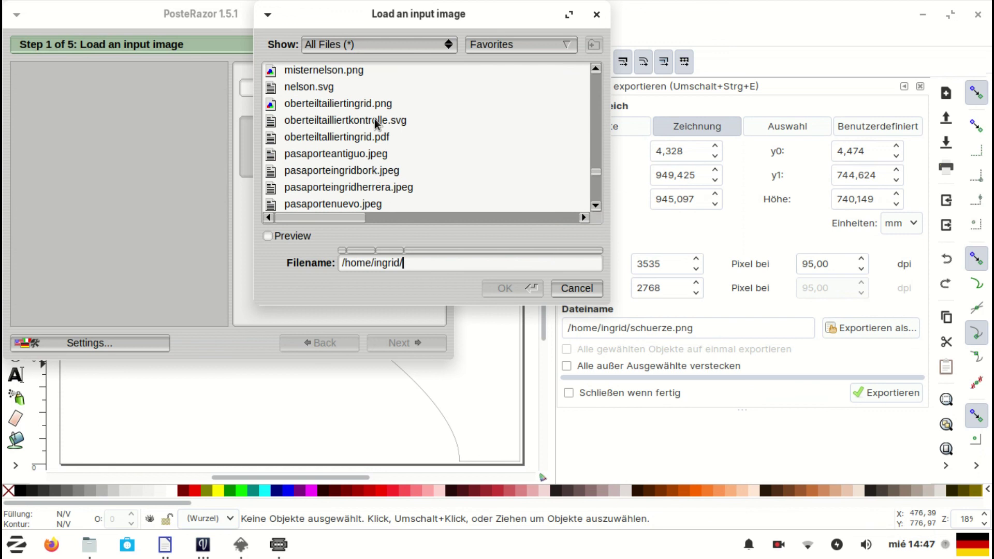
scroll(376, 124, "down", 1)
scroll(354, 180, "down", 3)
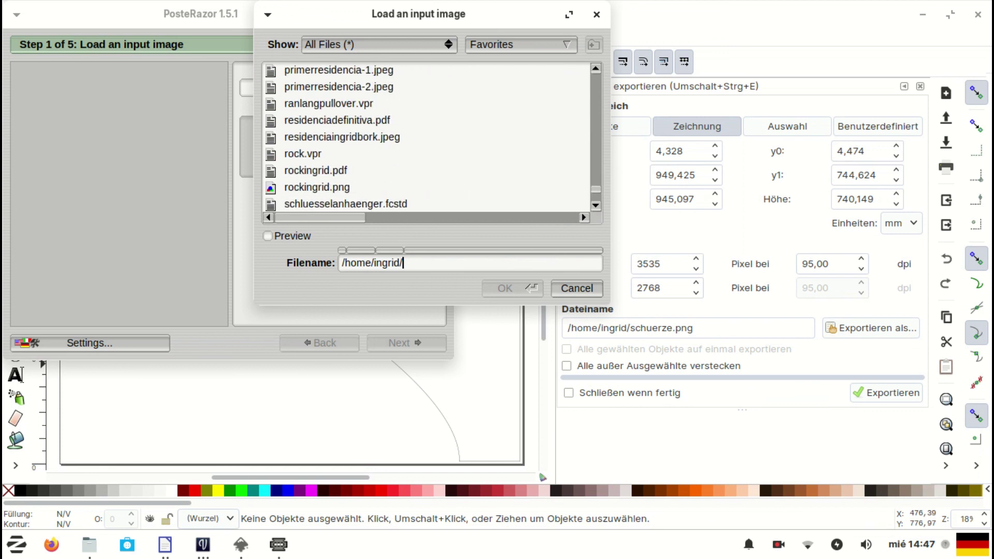
scroll(354, 180, "down", 1)
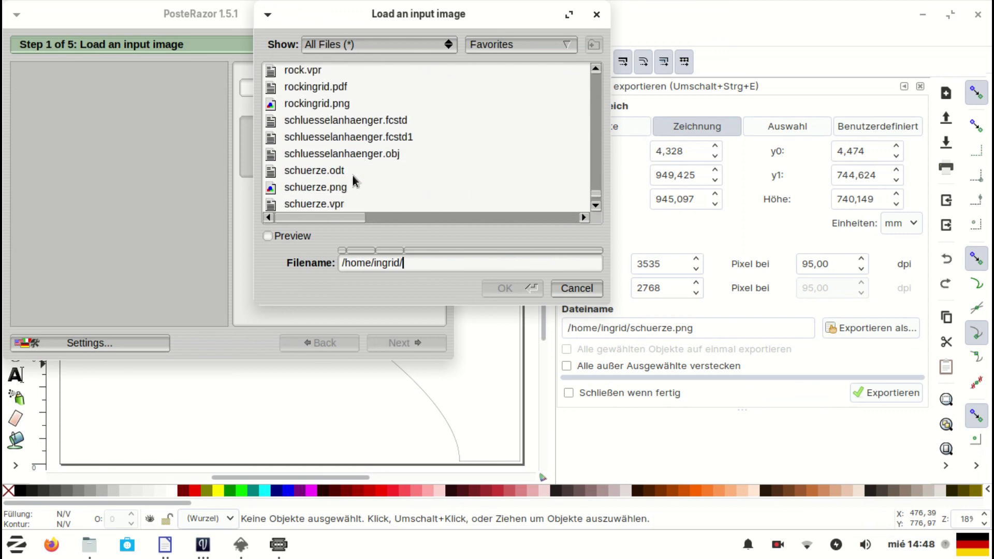
left_click(354, 186)
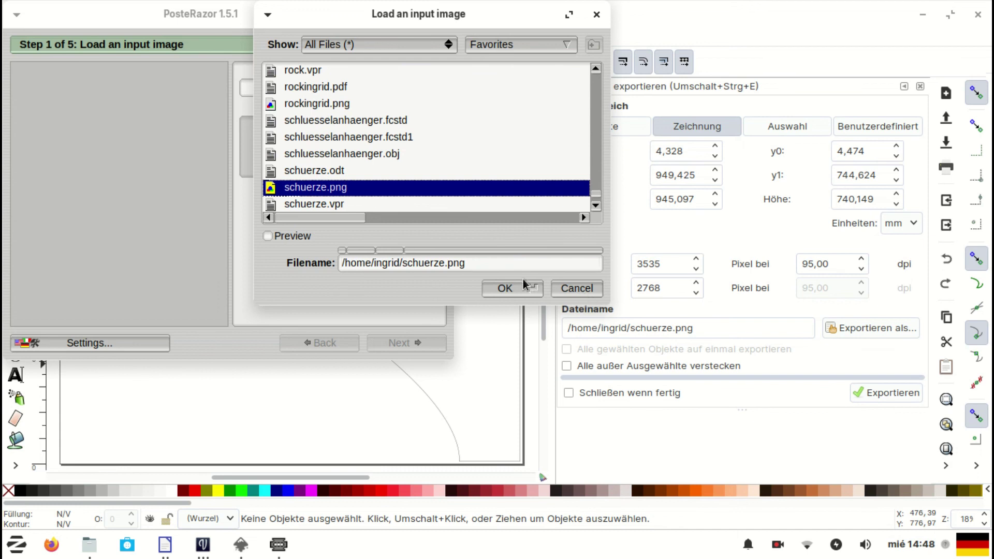
left_click(509, 288)
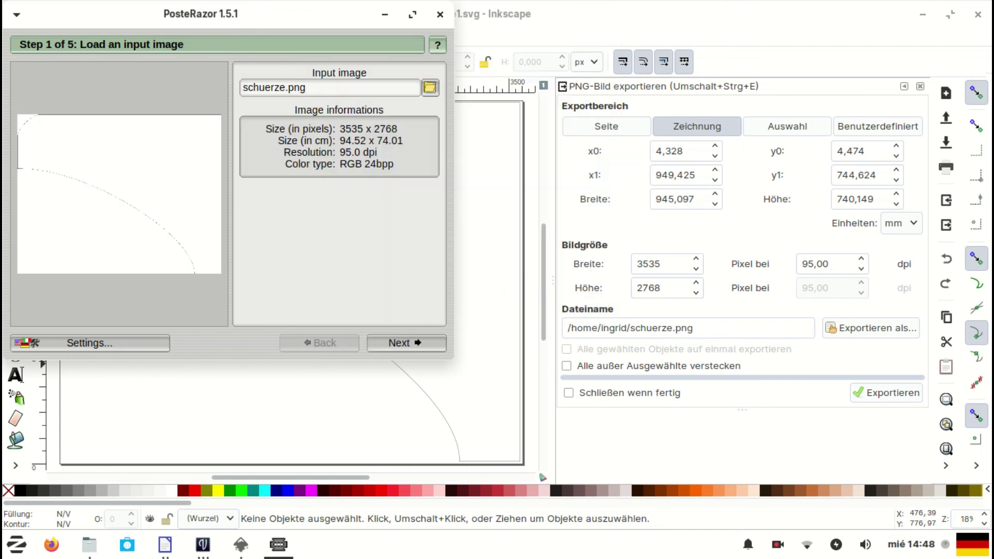
Accept DIN A4 portrait paper with 1 cm borders, a 1 cm bottom-right tile overlap and a poster size of 100 %.
left_click(416, 342)
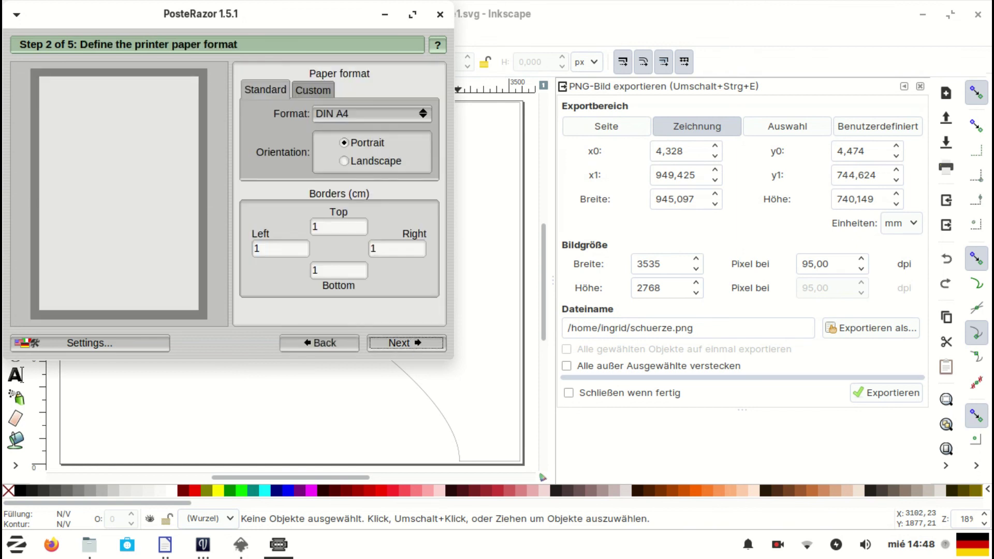
left_click(415, 344)
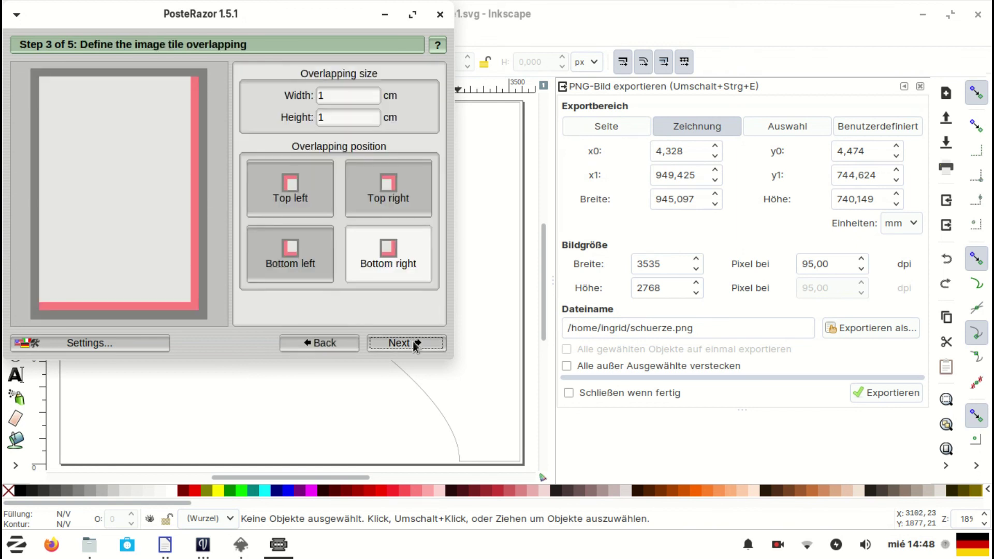
left_click(416, 344)
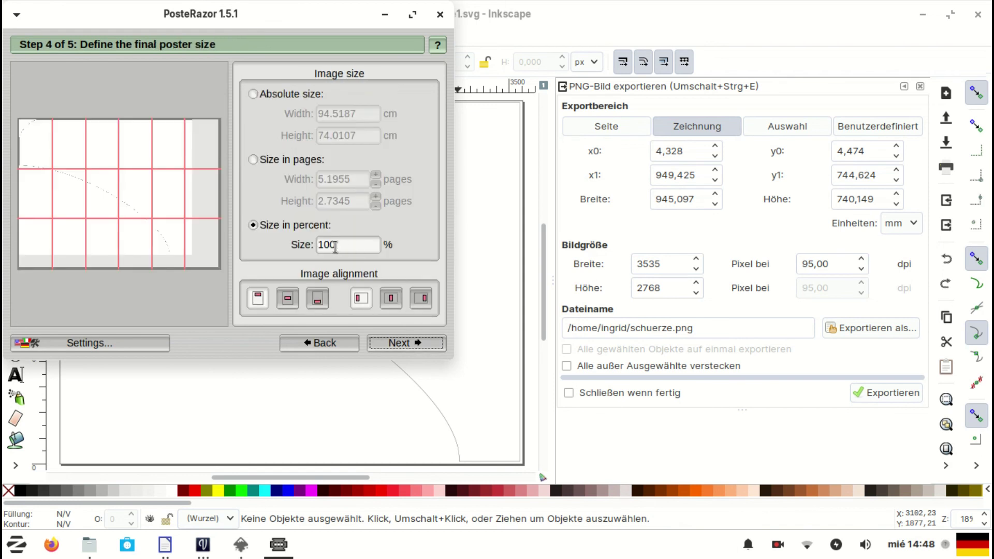
left_click(406, 345)
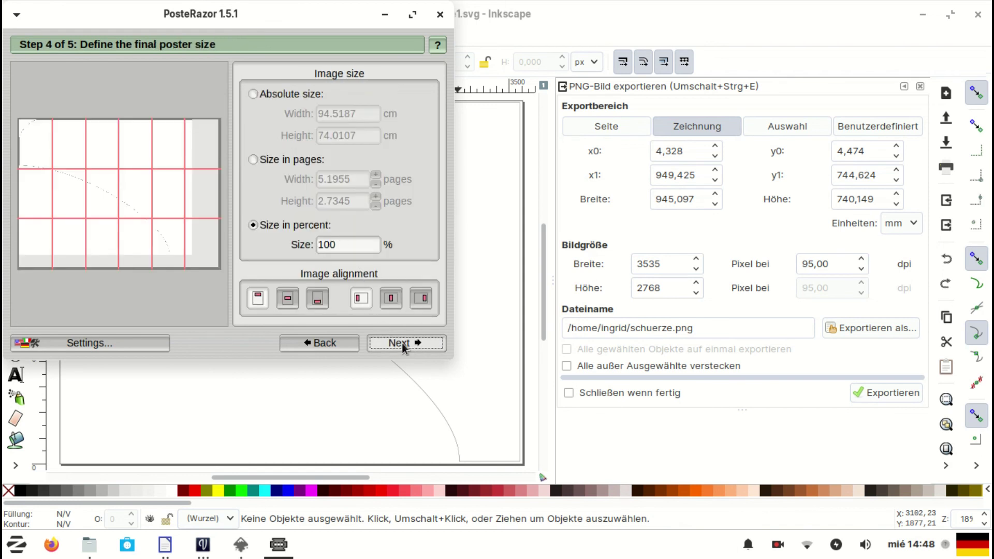
Save the tiled poster as a PDF with the file name schuerze in the home folder.
left_click(338, 95)
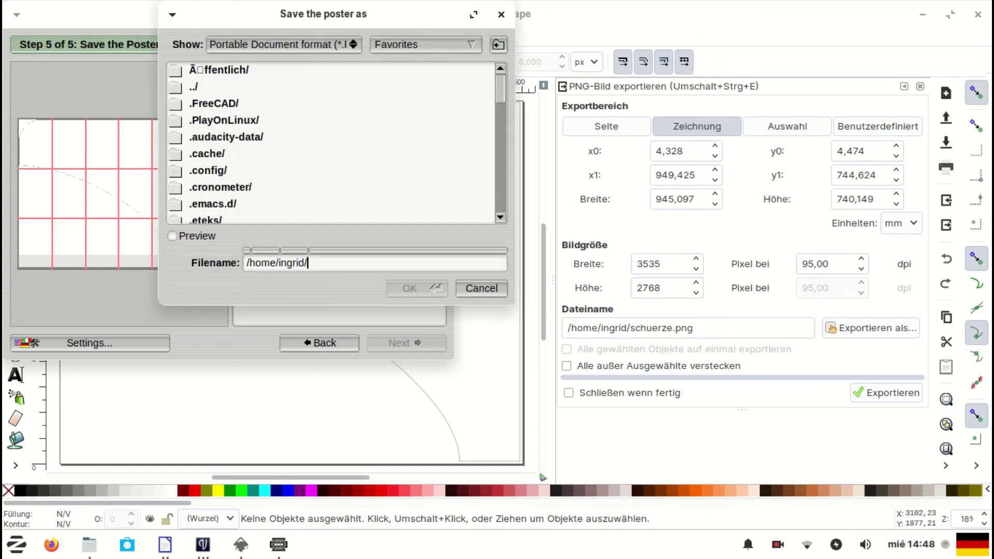
type("schuerze")
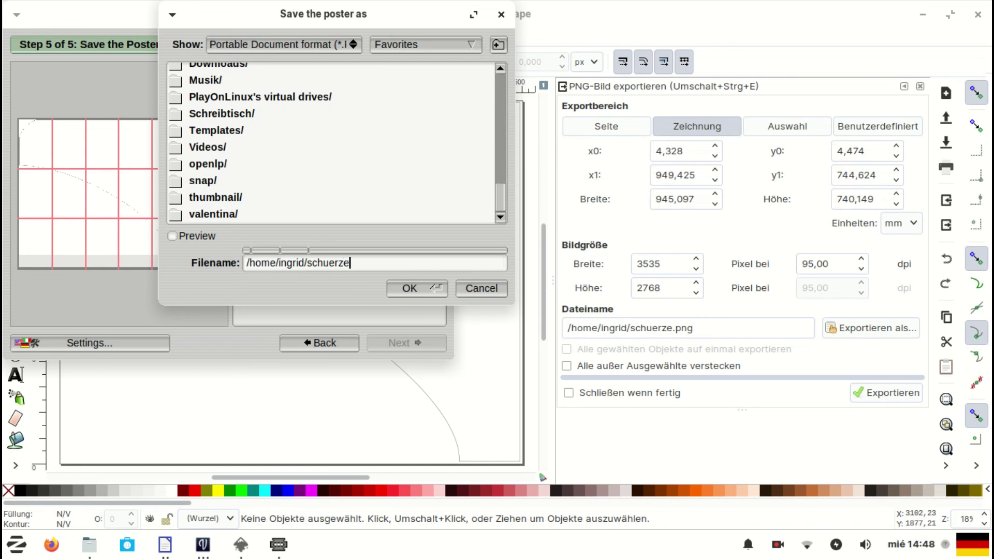
left_click(421, 287)
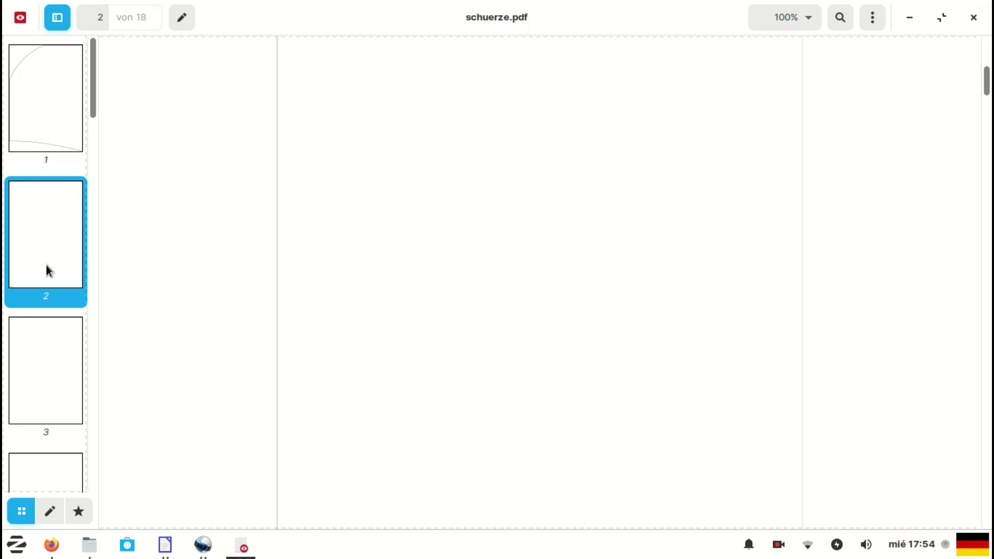
Look through the page thumbnails of schuerze.pdf in the document viewer to examine how the pattern is tiled.
scroll(46, 265, "down", 3)
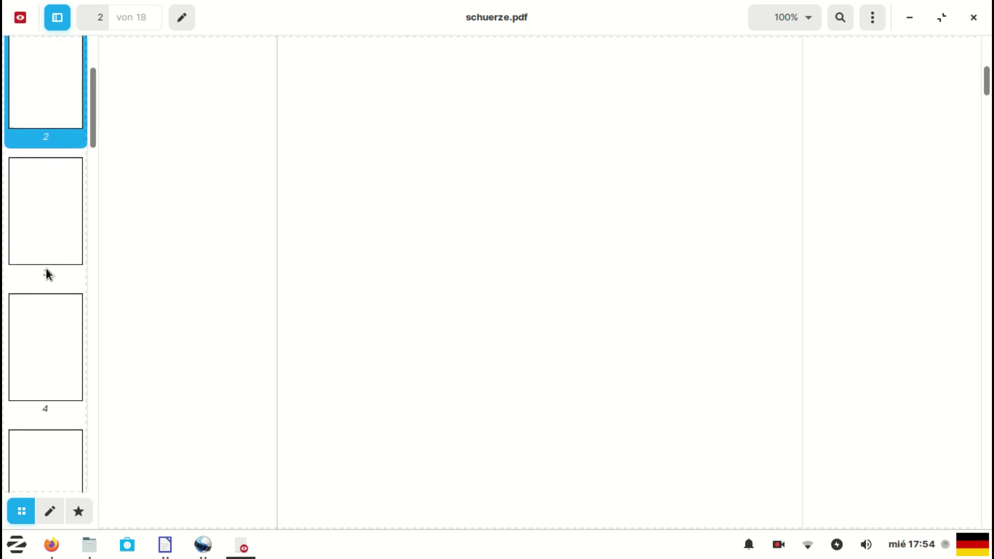
scroll(46, 269, "down", 6)
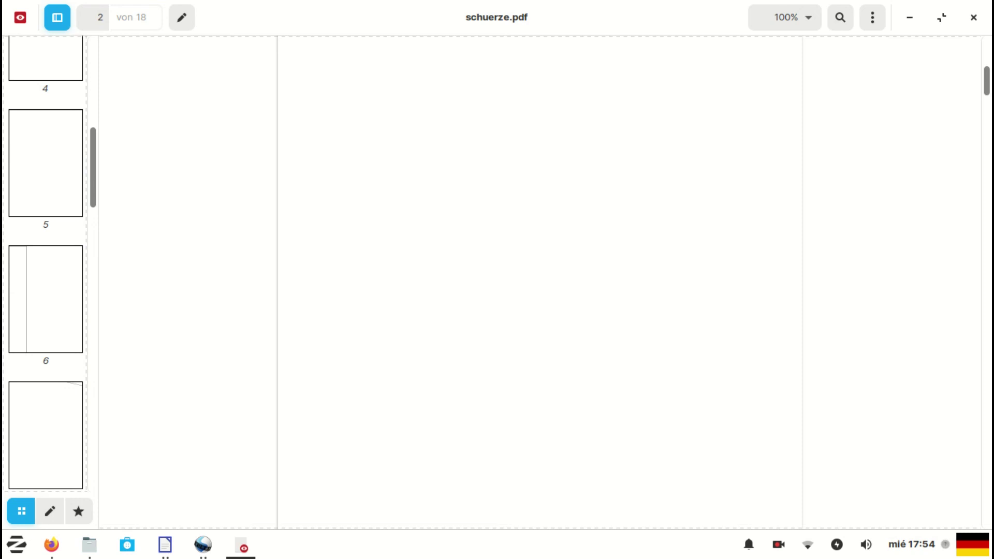
scroll(44, 271, "down", 5)
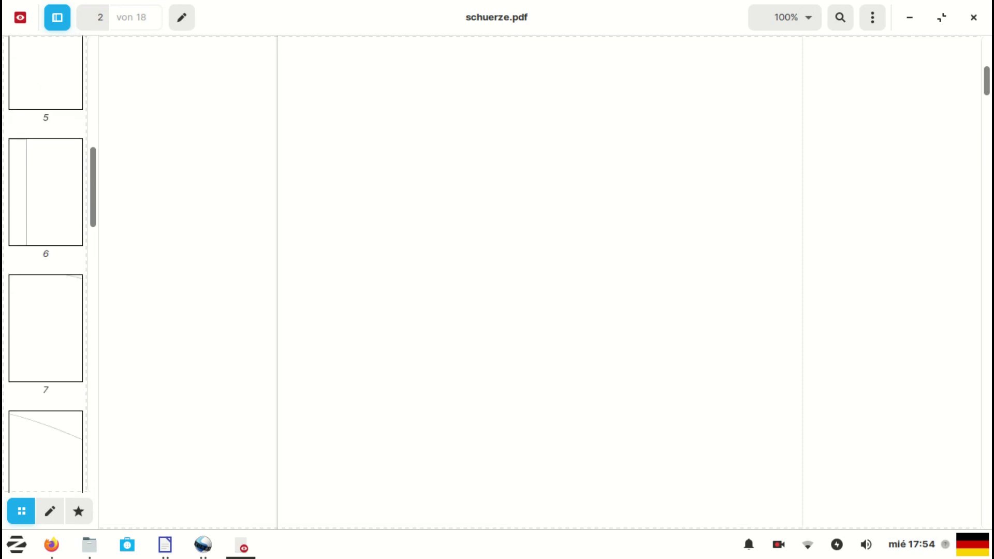
scroll(44, 271, "down", 4)
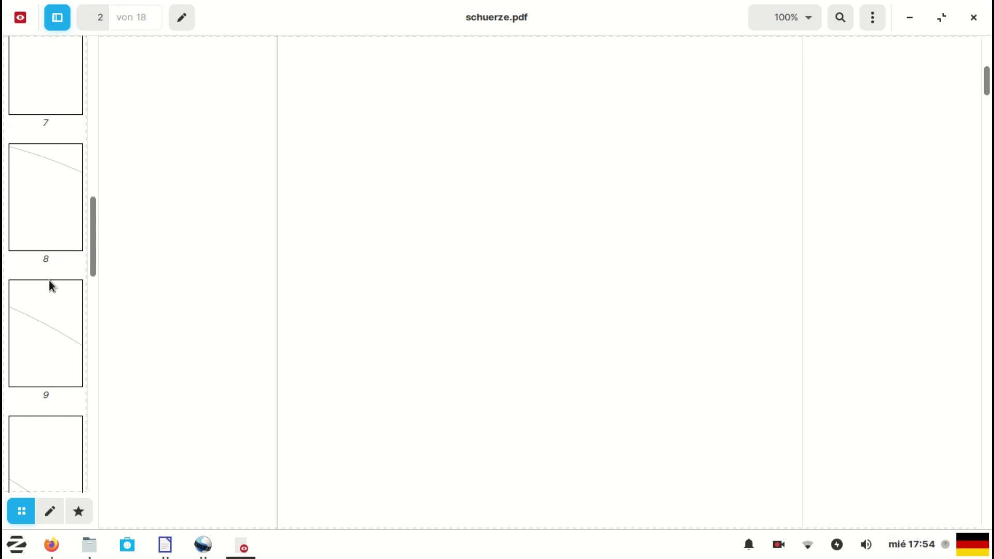
scroll(49, 278, "down", 4)
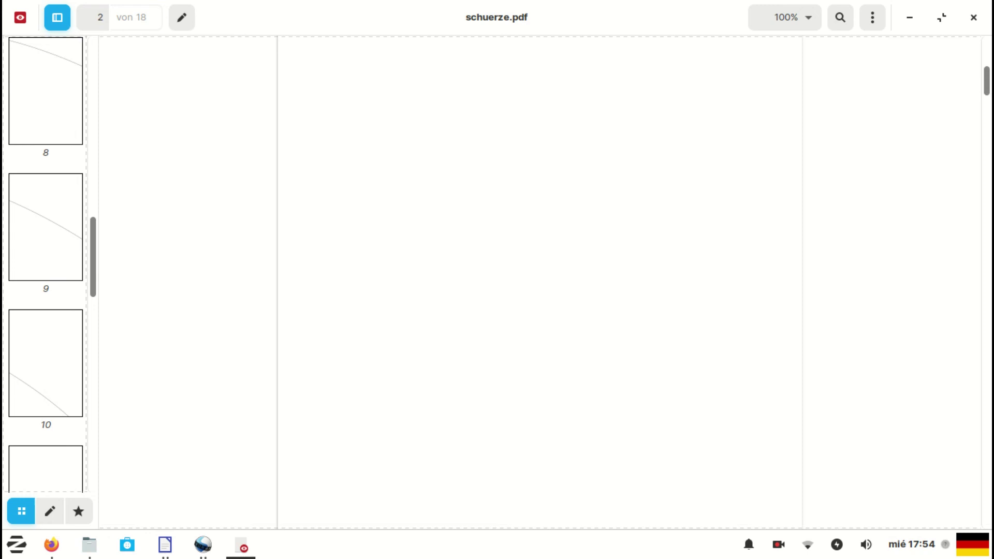